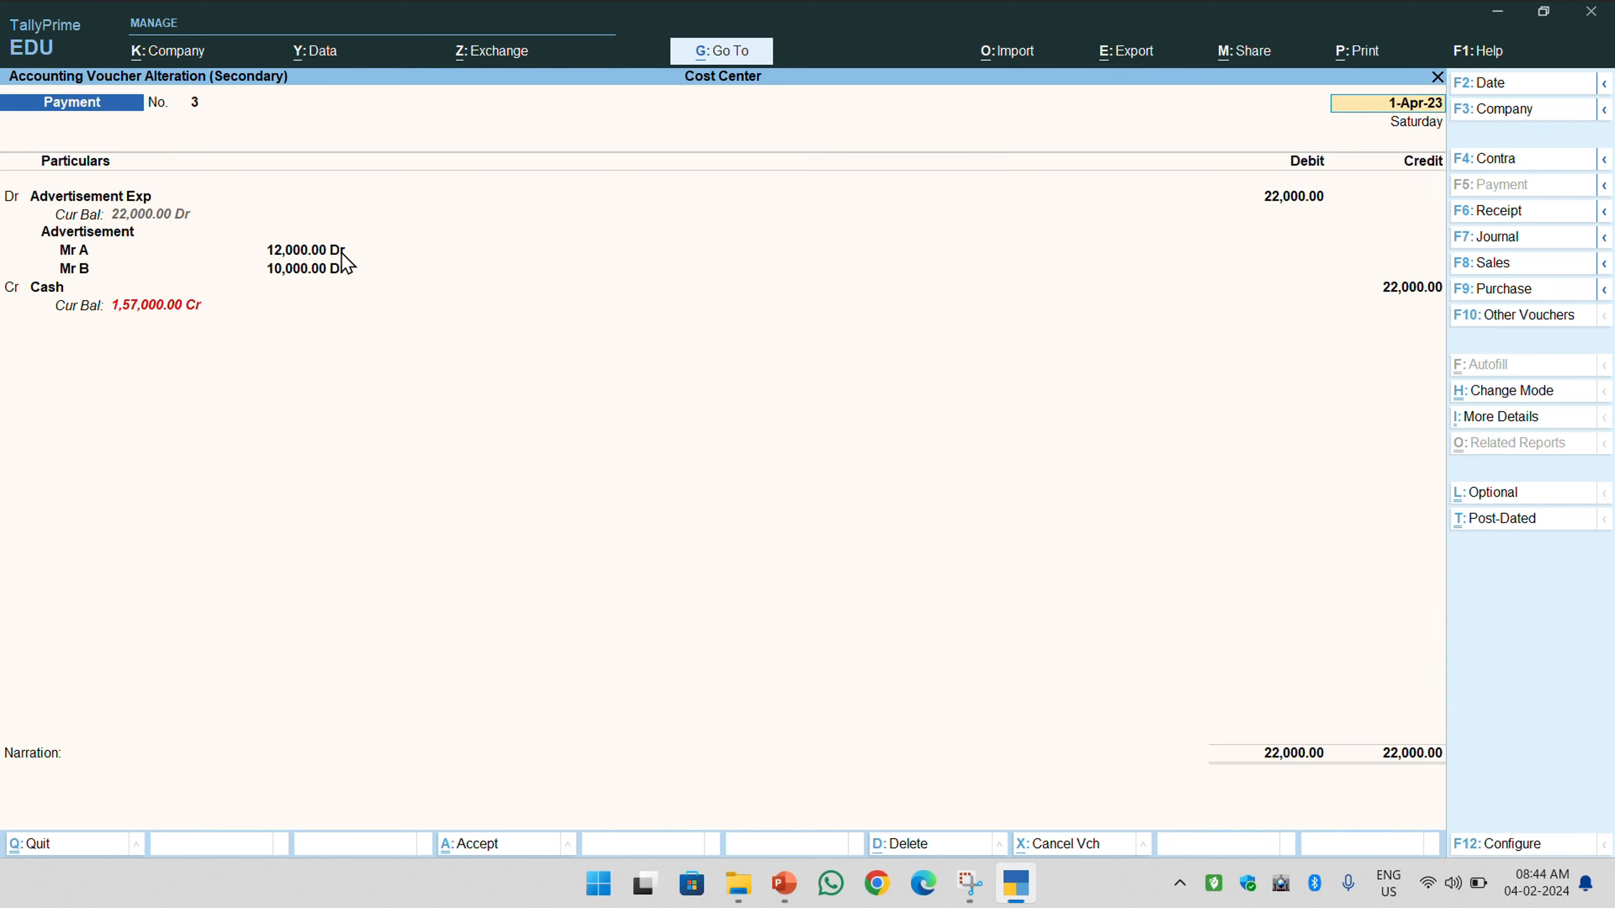
- Quit the payment voucher and the underlying report to return to the Gateway of Tally
key(Escape)
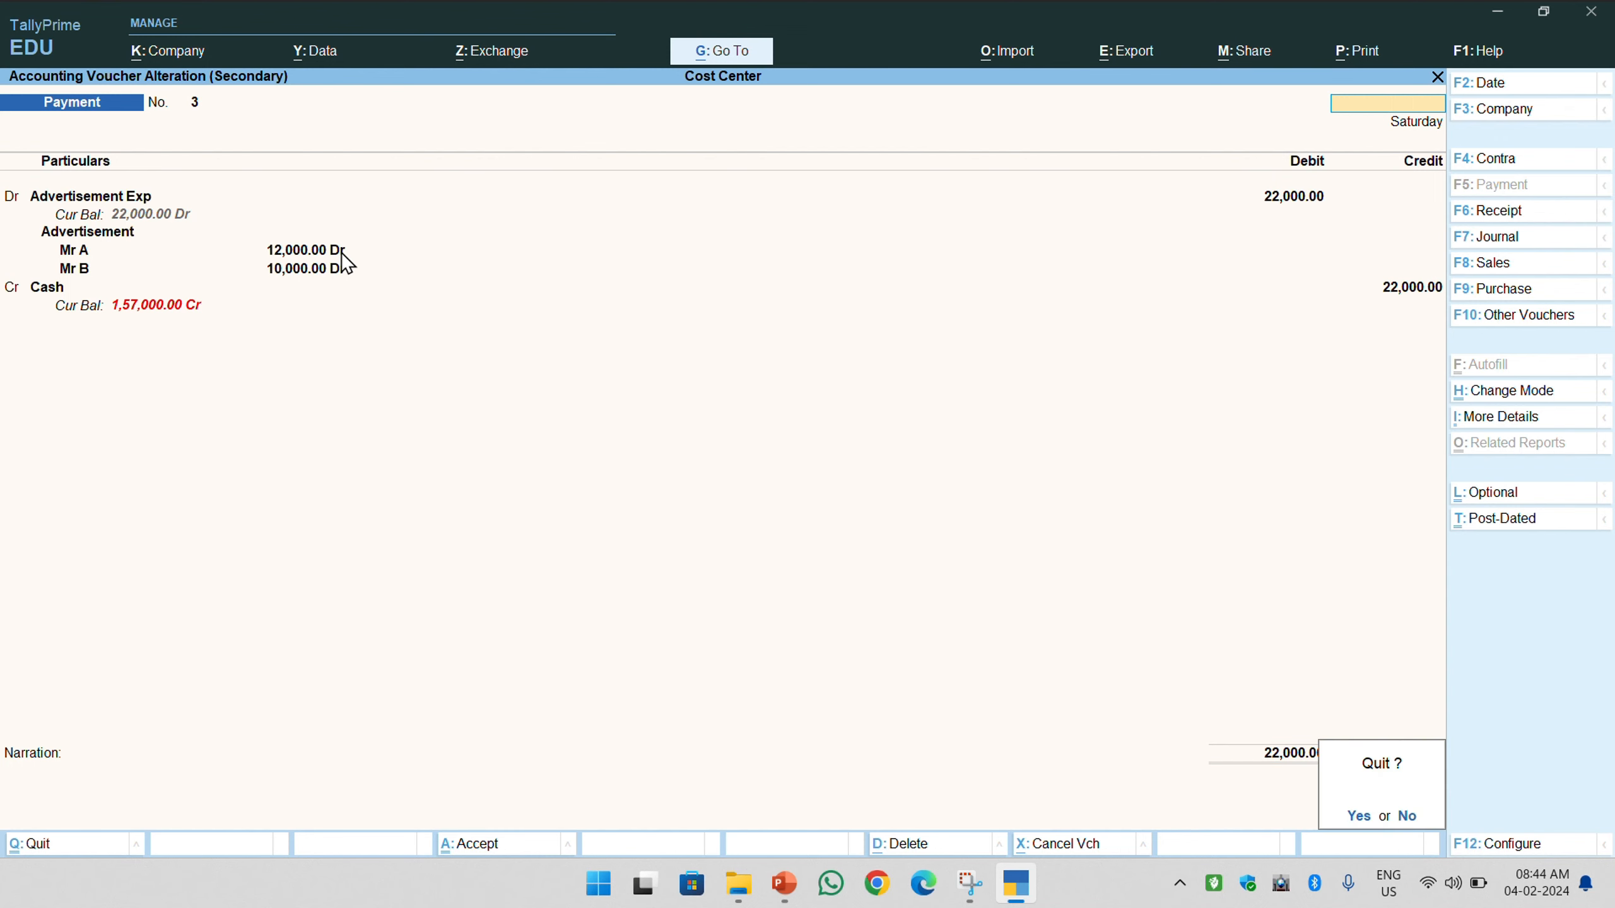
key(y)
key(Down)
key(Escape)
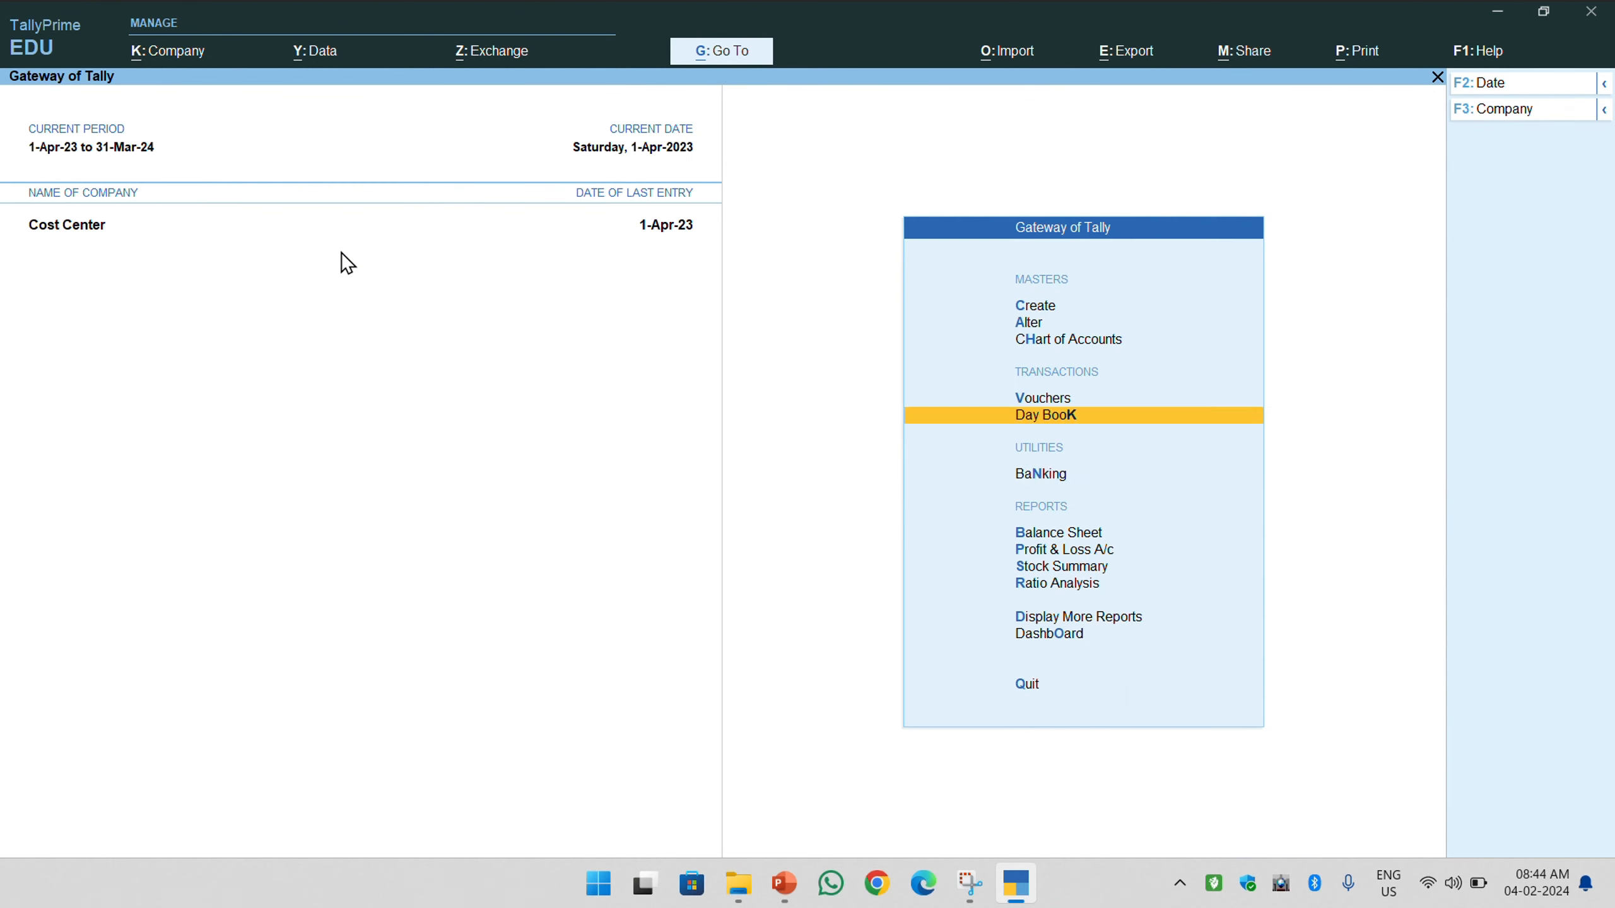
key(Down)
key(Up)
key(Up)
key(Up)
key(Up)
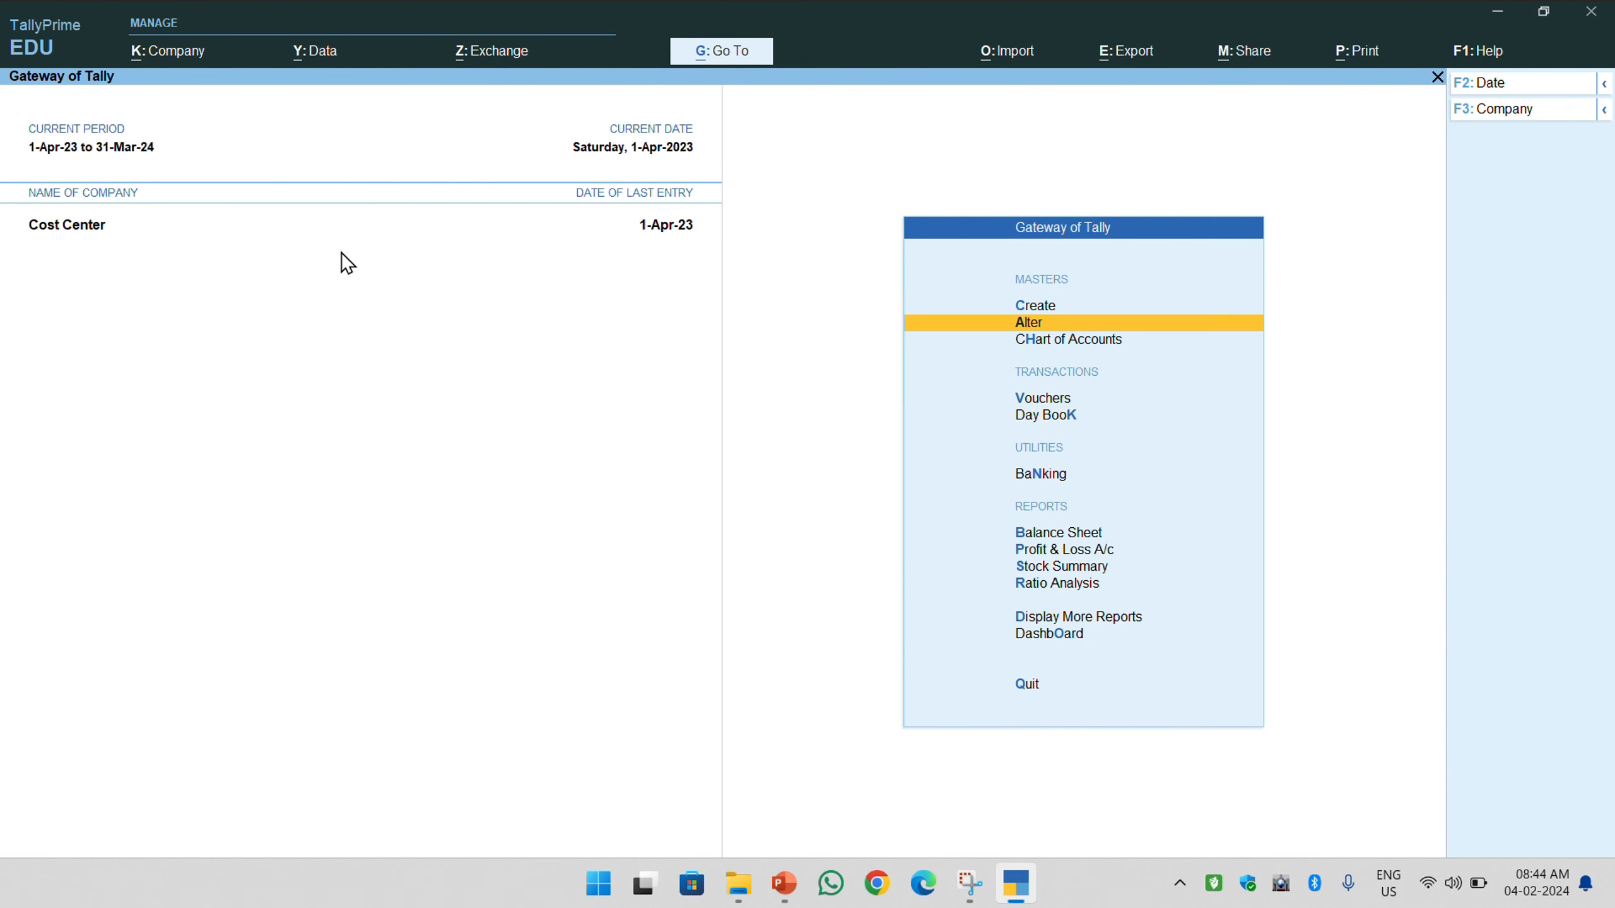
- Open master creation and expand the list to show more master types
key(Up)
key(Return)
key(Down)
key(Down)
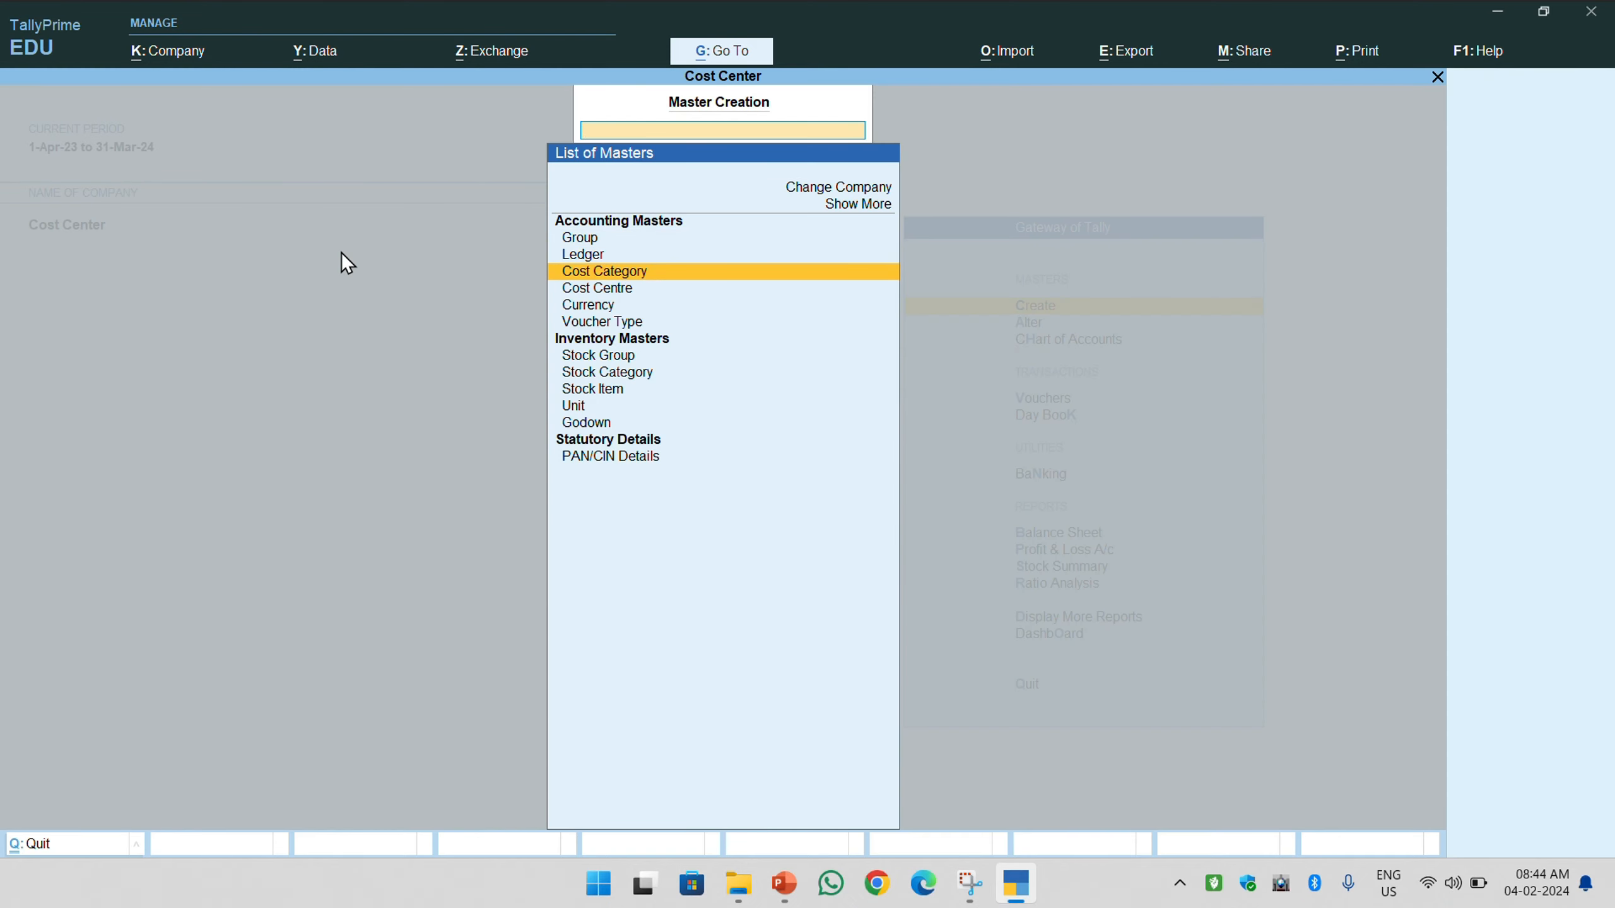
key(Up)
key(Up)
key(Up)
key(Up)
key(Return)
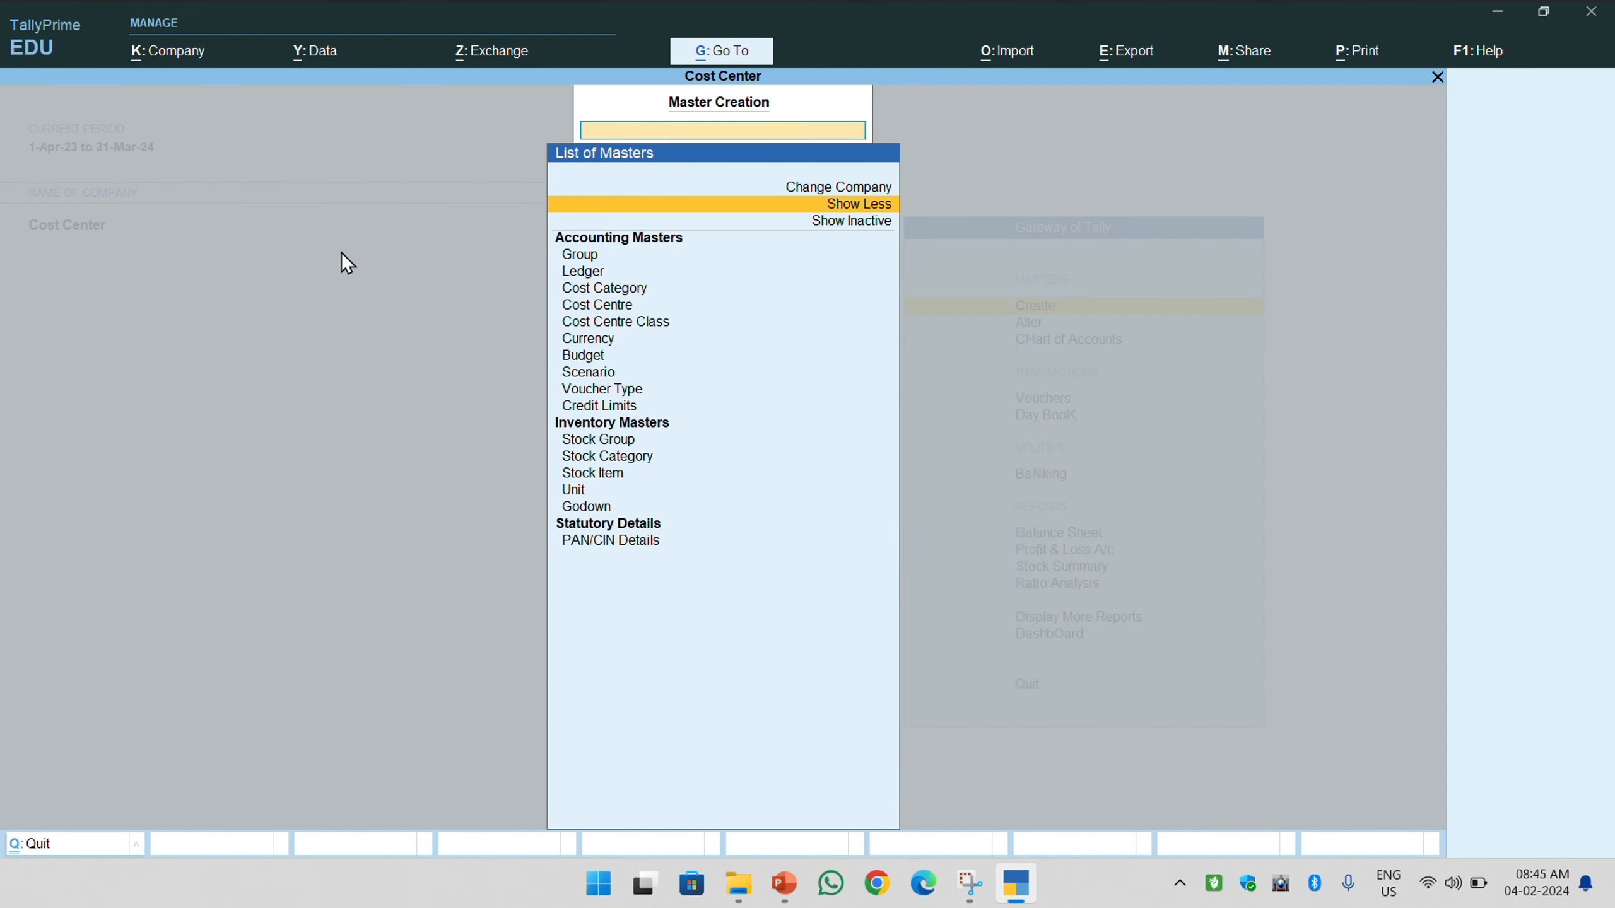
- Open the Cost Centre Class creation form from the expanded list of masters
key(Down)
key(Down)
key(Down)
key(Down)
key(Down)
key(Down)
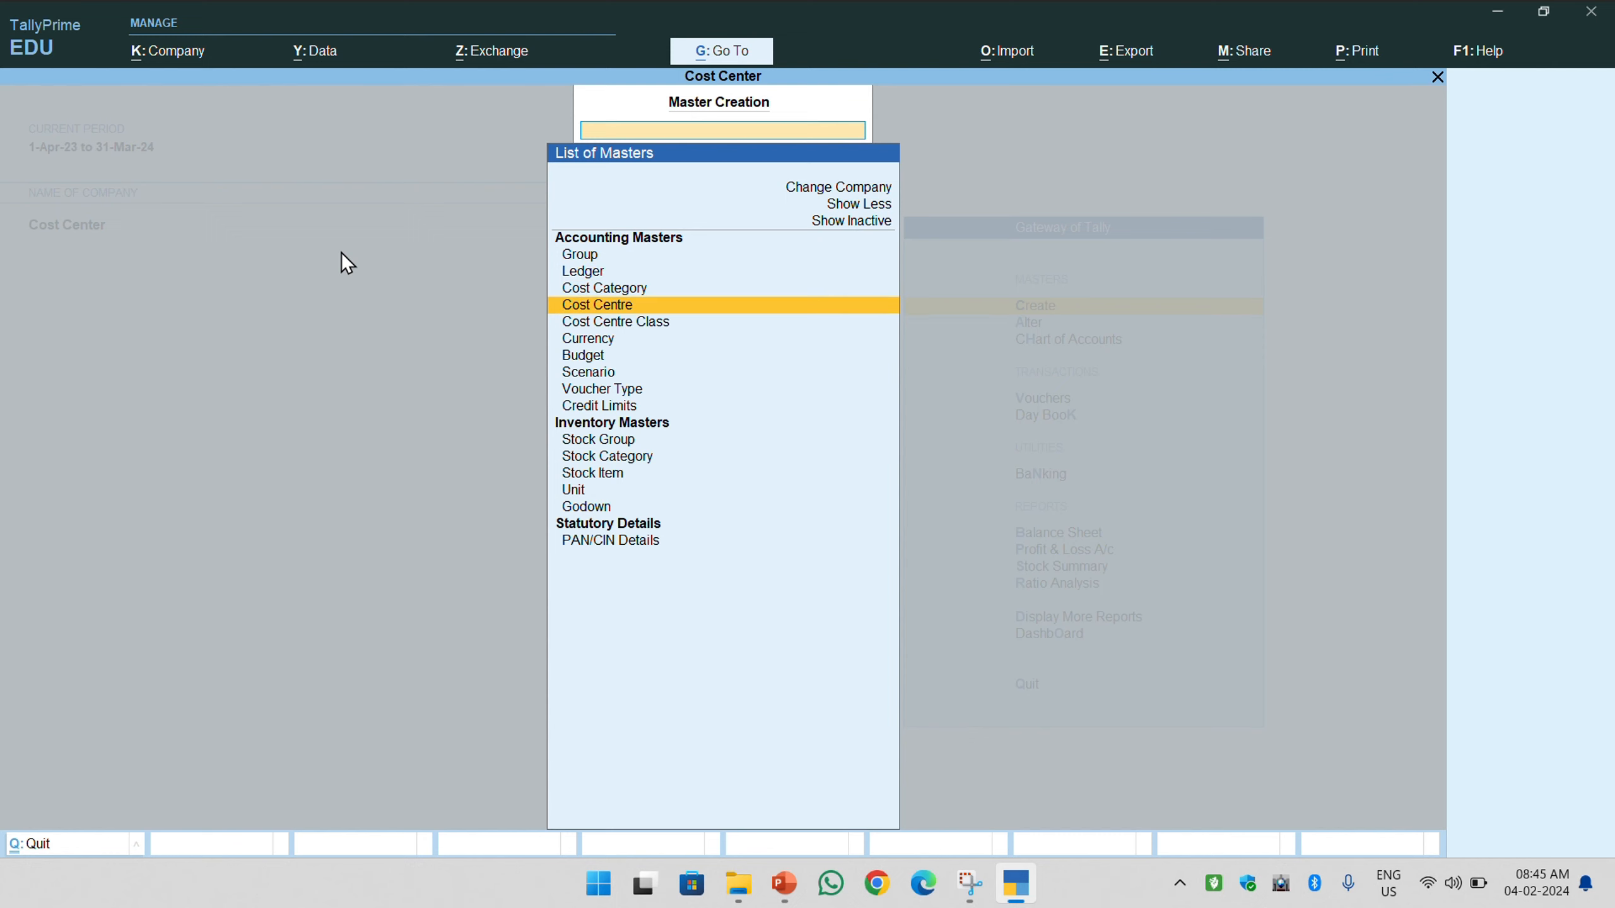
key(Down)
key(Return)
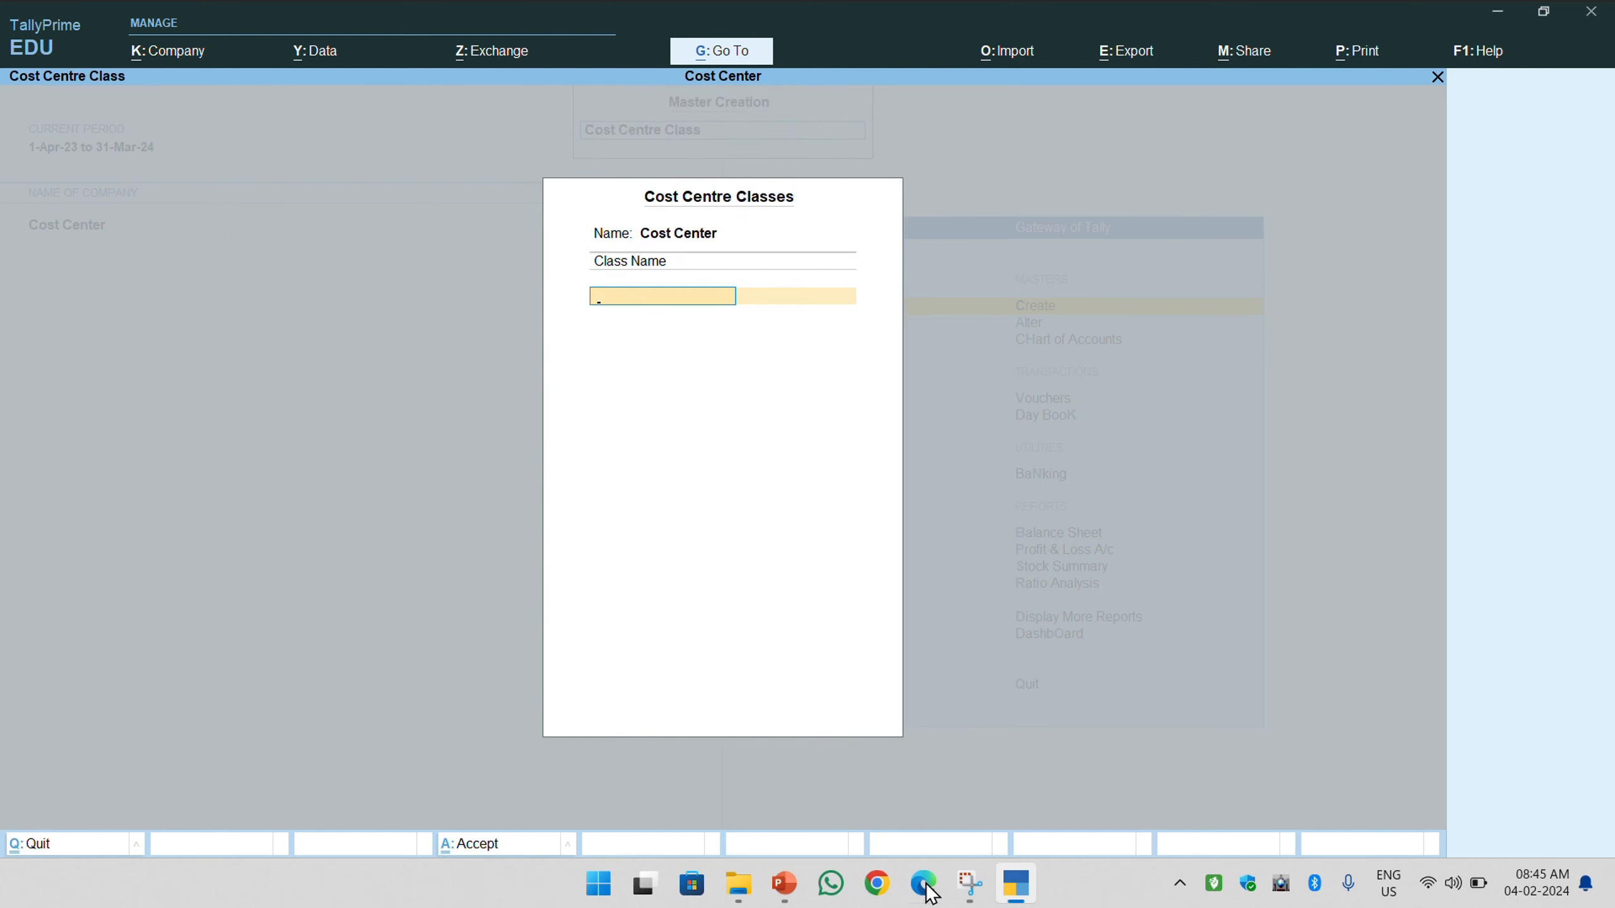
- Switch to PowerPoint to review the Cost Centre Class example slide, and return to TallyPrime
click(781, 886)
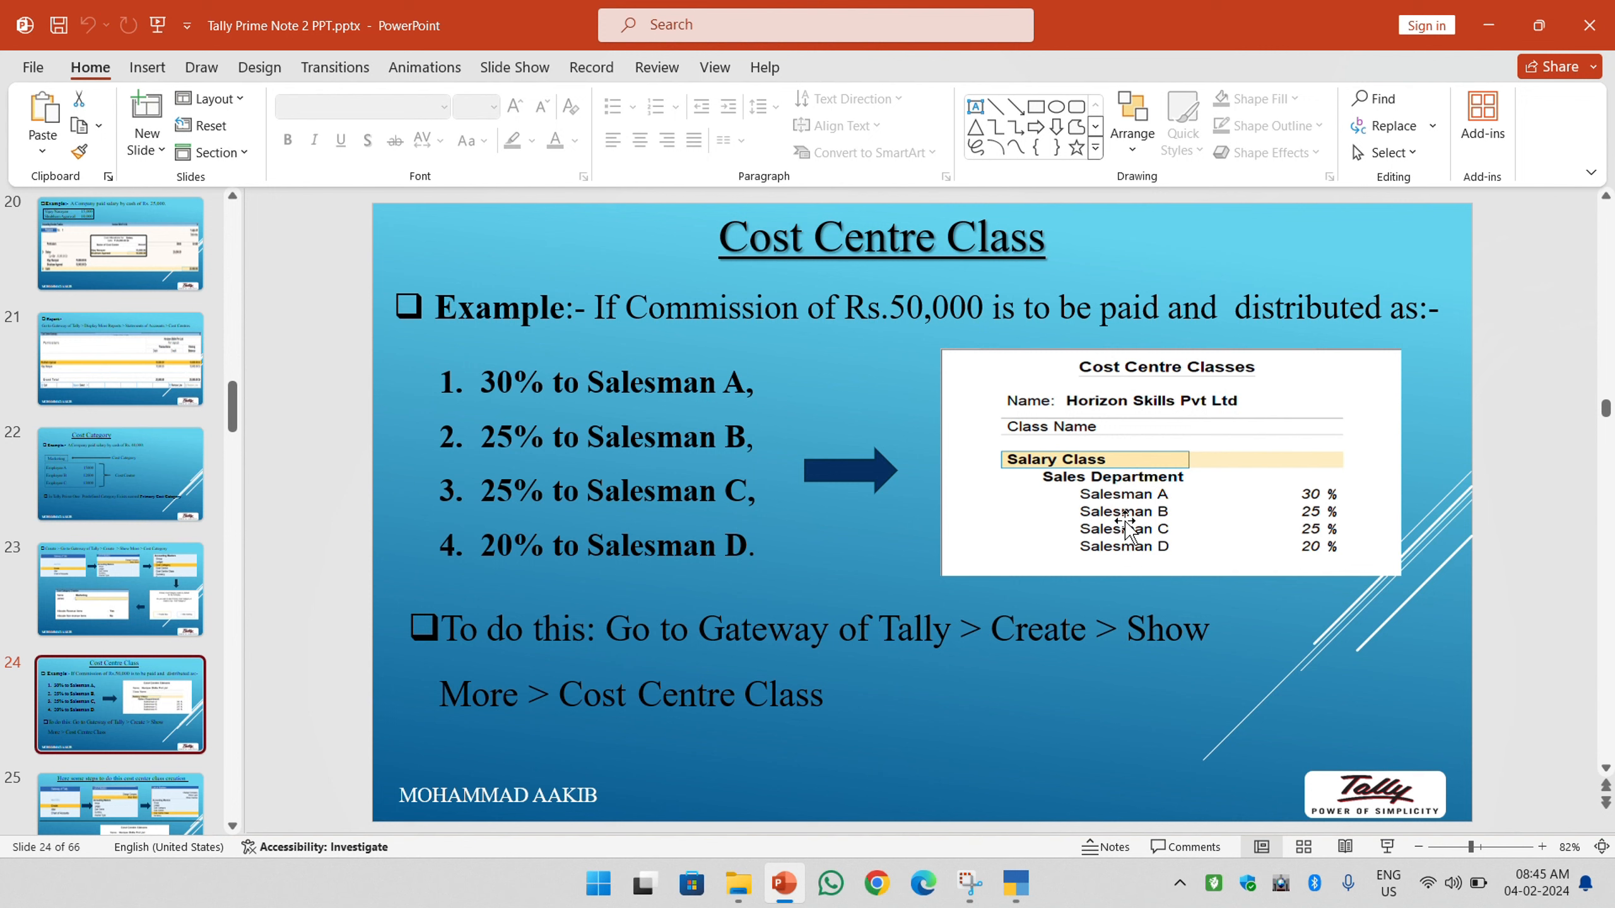
click(1016, 883)
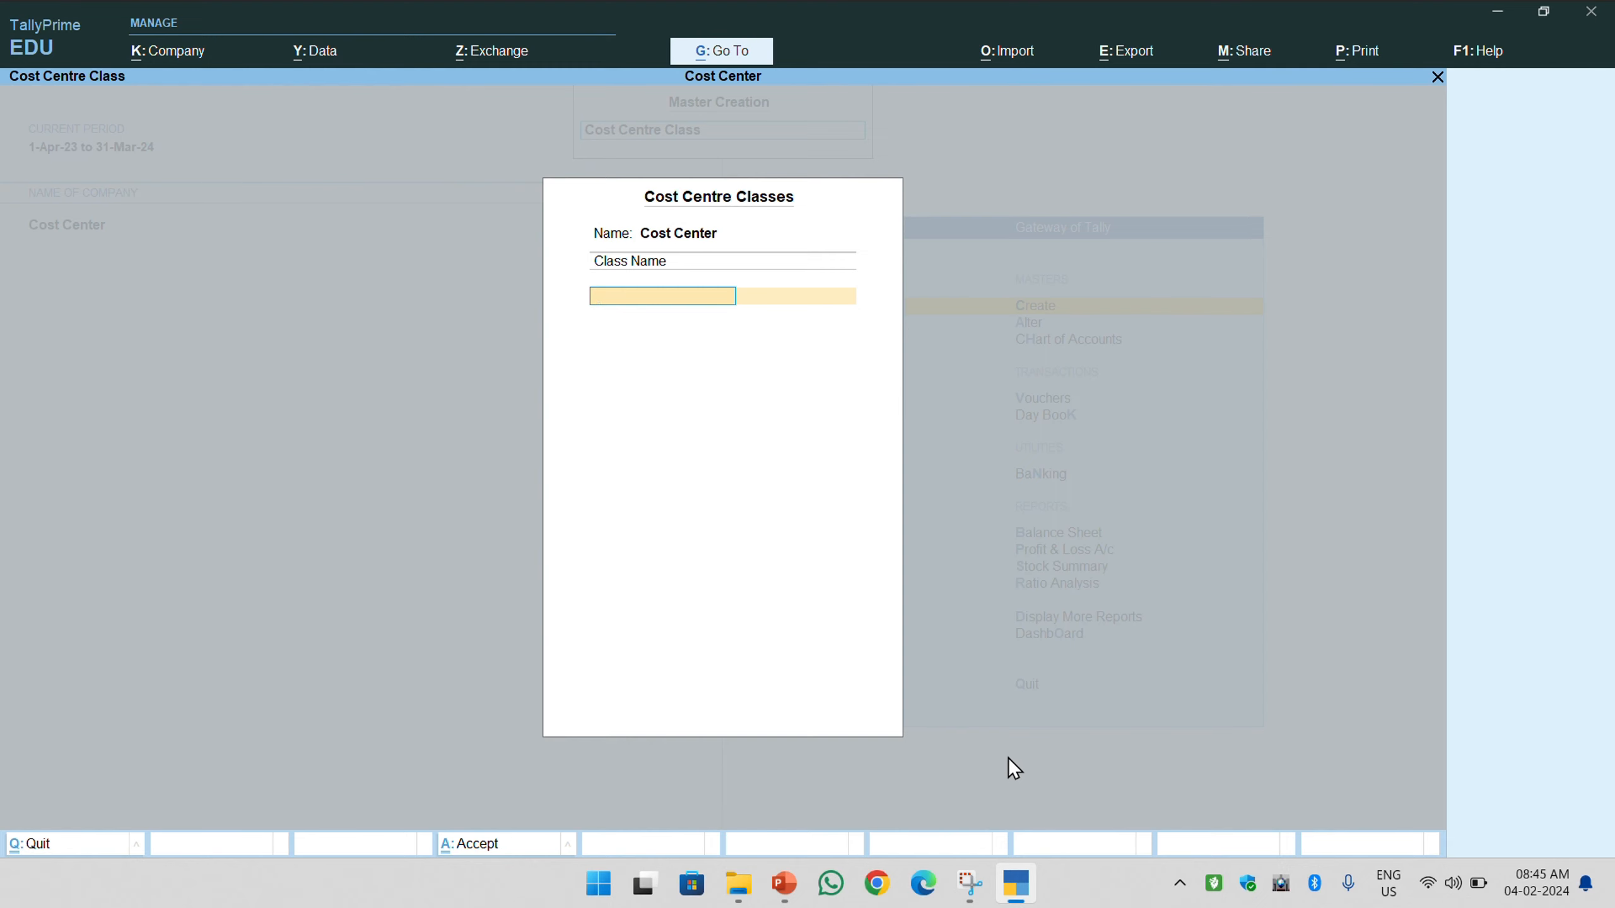
- Leave the empty class form, restart master creation and expand its list of masters
key(Escape)
key(Return)
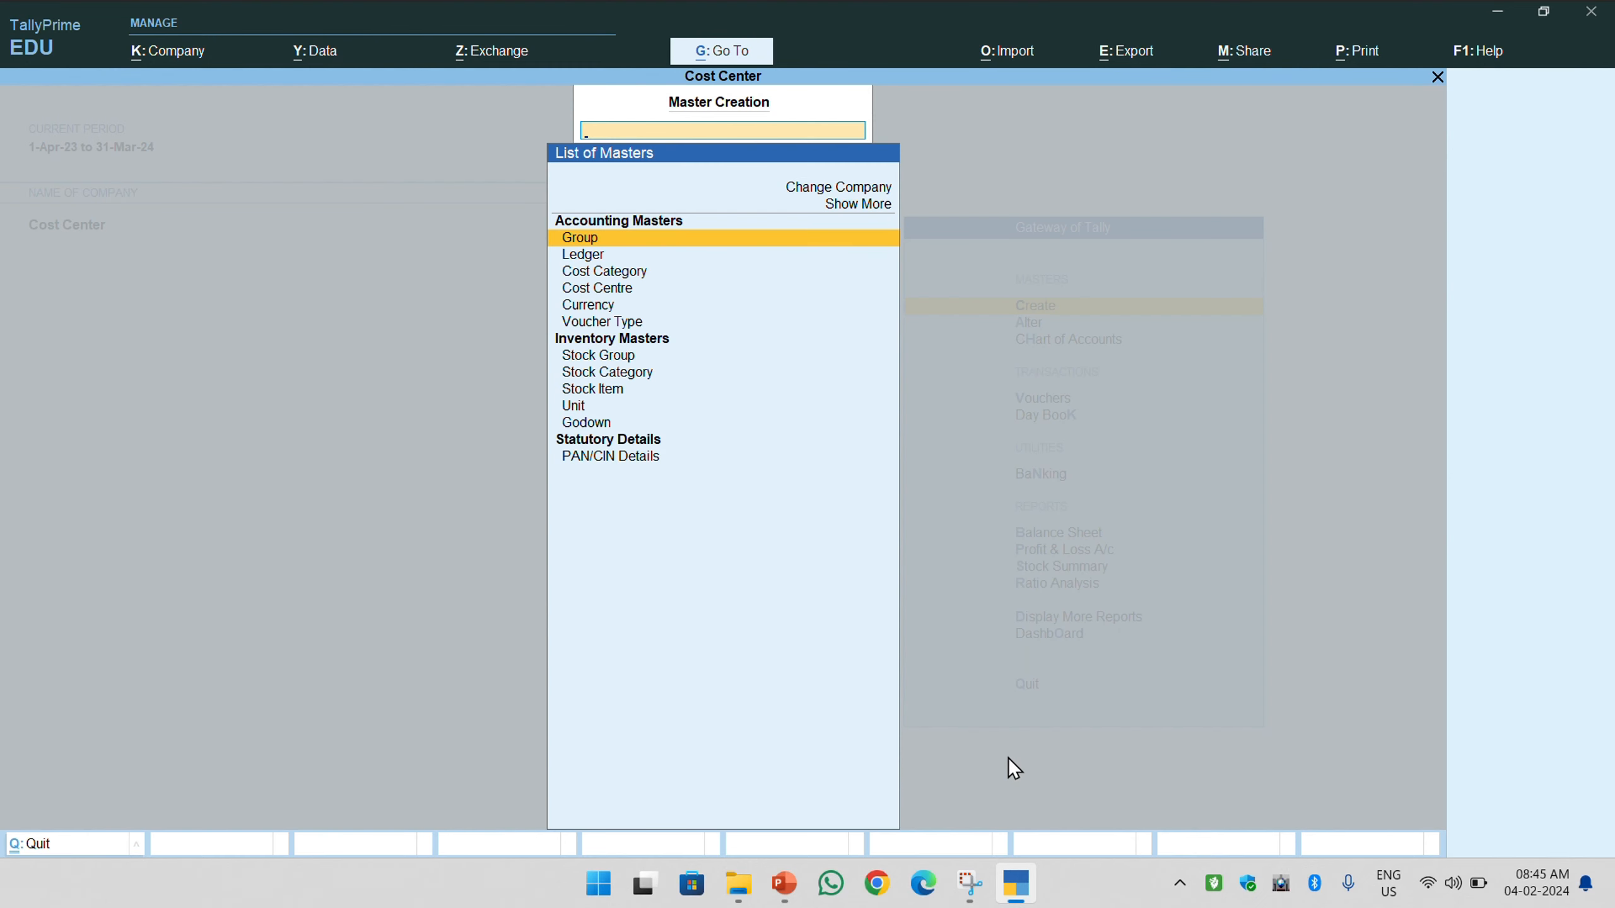
key(Down)
key(Down)
key(Down)
key(Up)
key(Up)
key(Up)
key(Up)
key(Up)
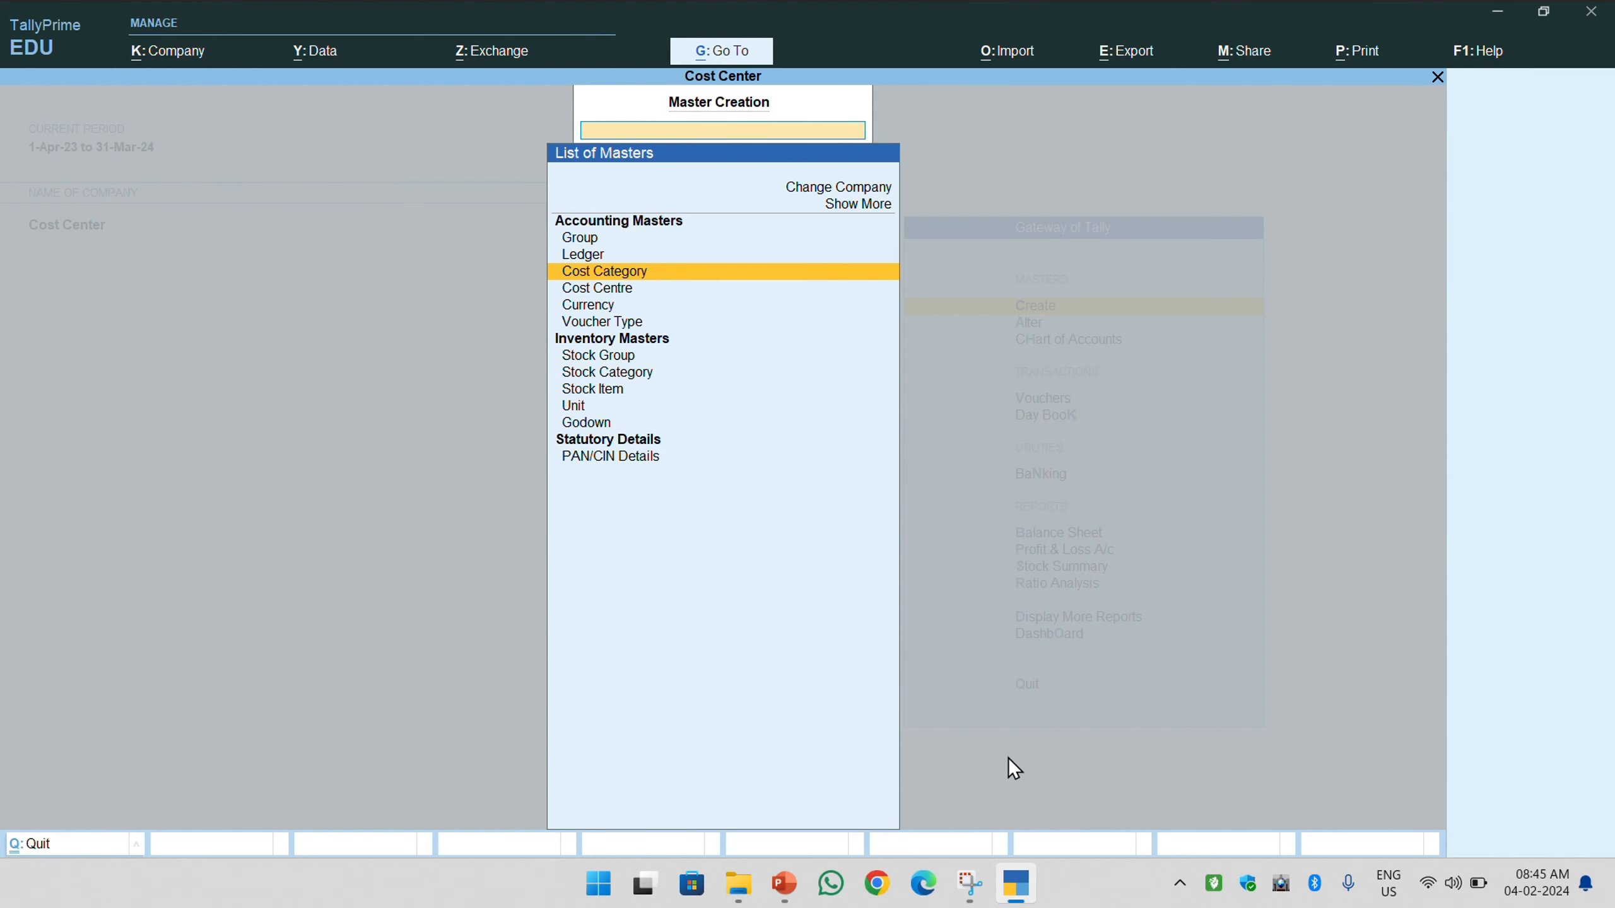
key(Return)
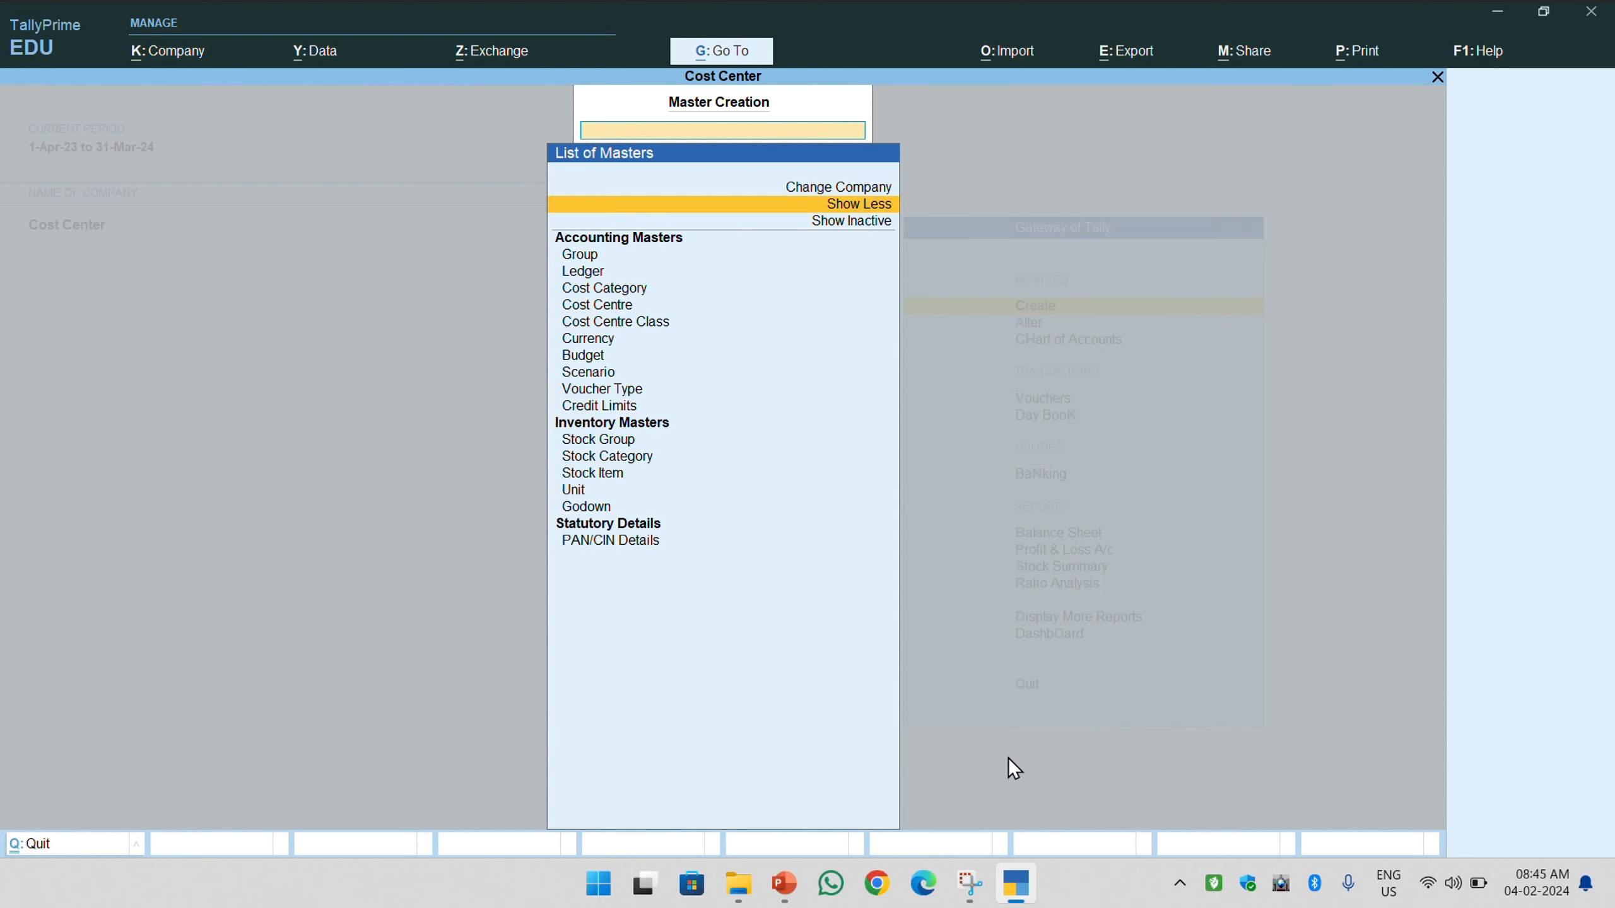
- Open the Cost Centre Class form and enter a class named Commission Class
key(Down)
key(Down)
key(Down)
key(Down)
key(Down)
key(Down)
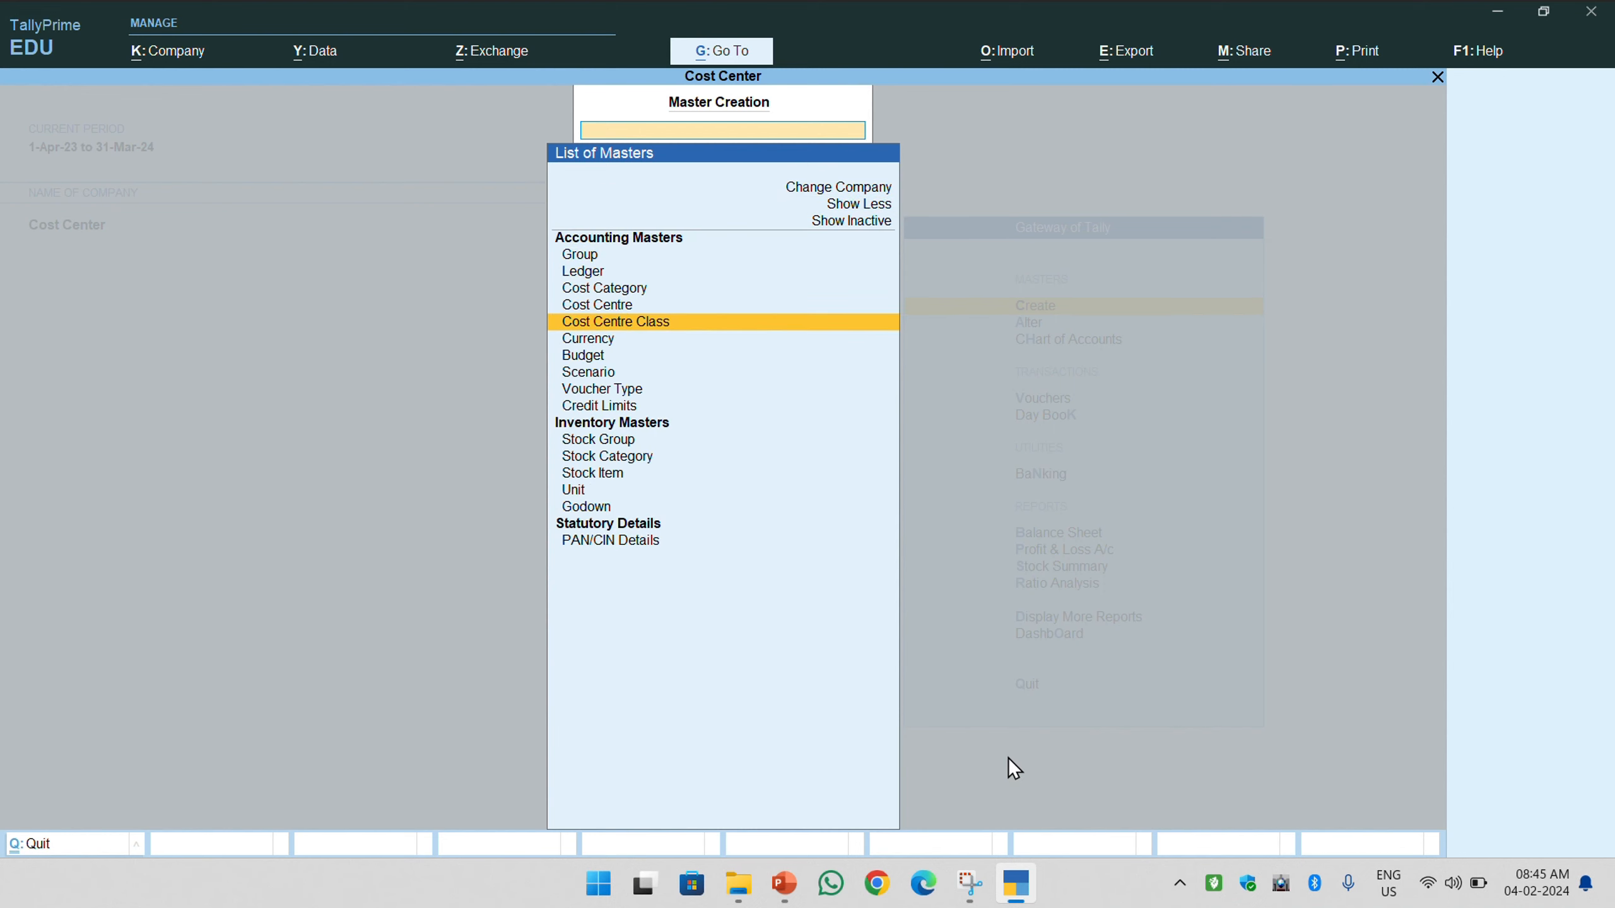
key(Return)
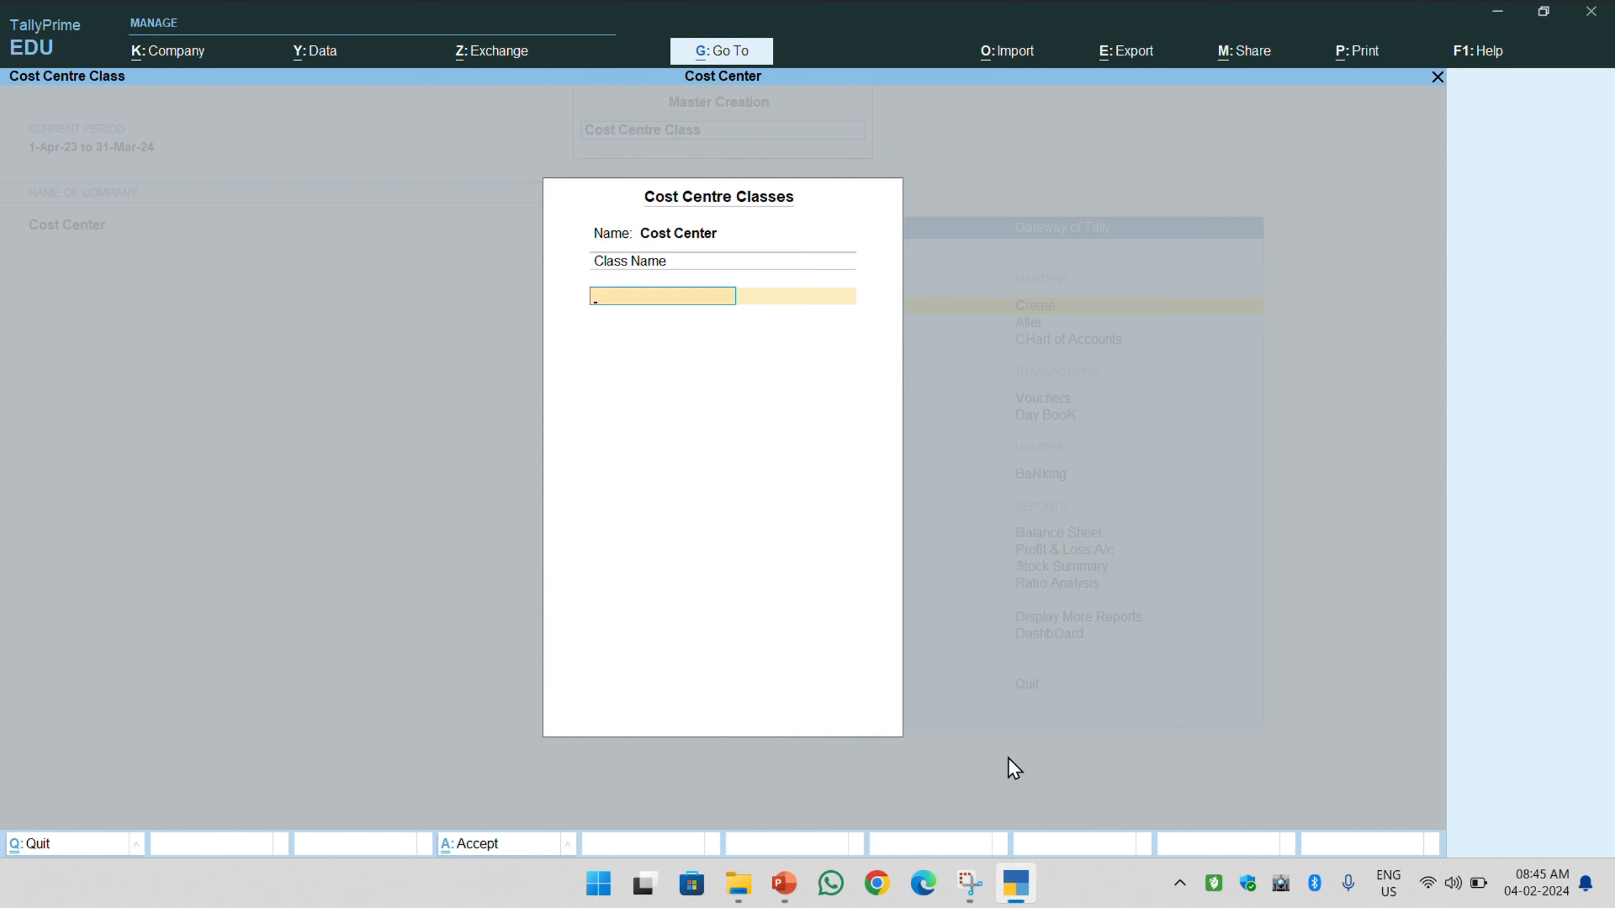
text(Sala)
text(Commi)
text(ssio)
text(n Class)
key(Return)
key(Escape)
key(Return)
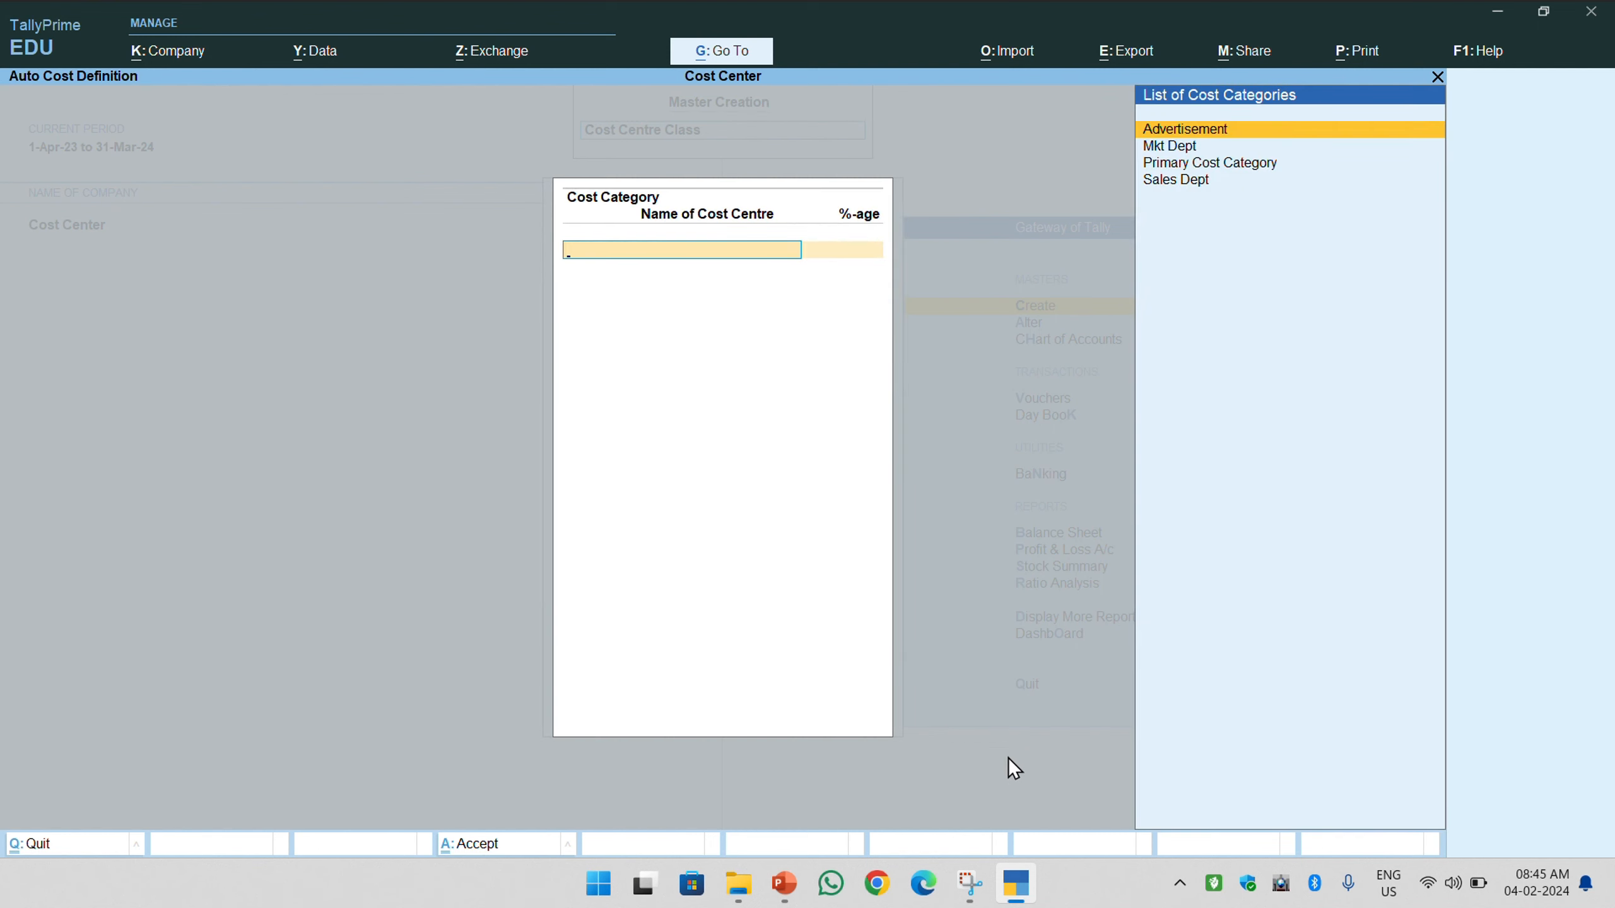
- Choose Sales Dept as the cost category for Commission Class
key(Down)
key(Down)
key(Down)
key(Return)
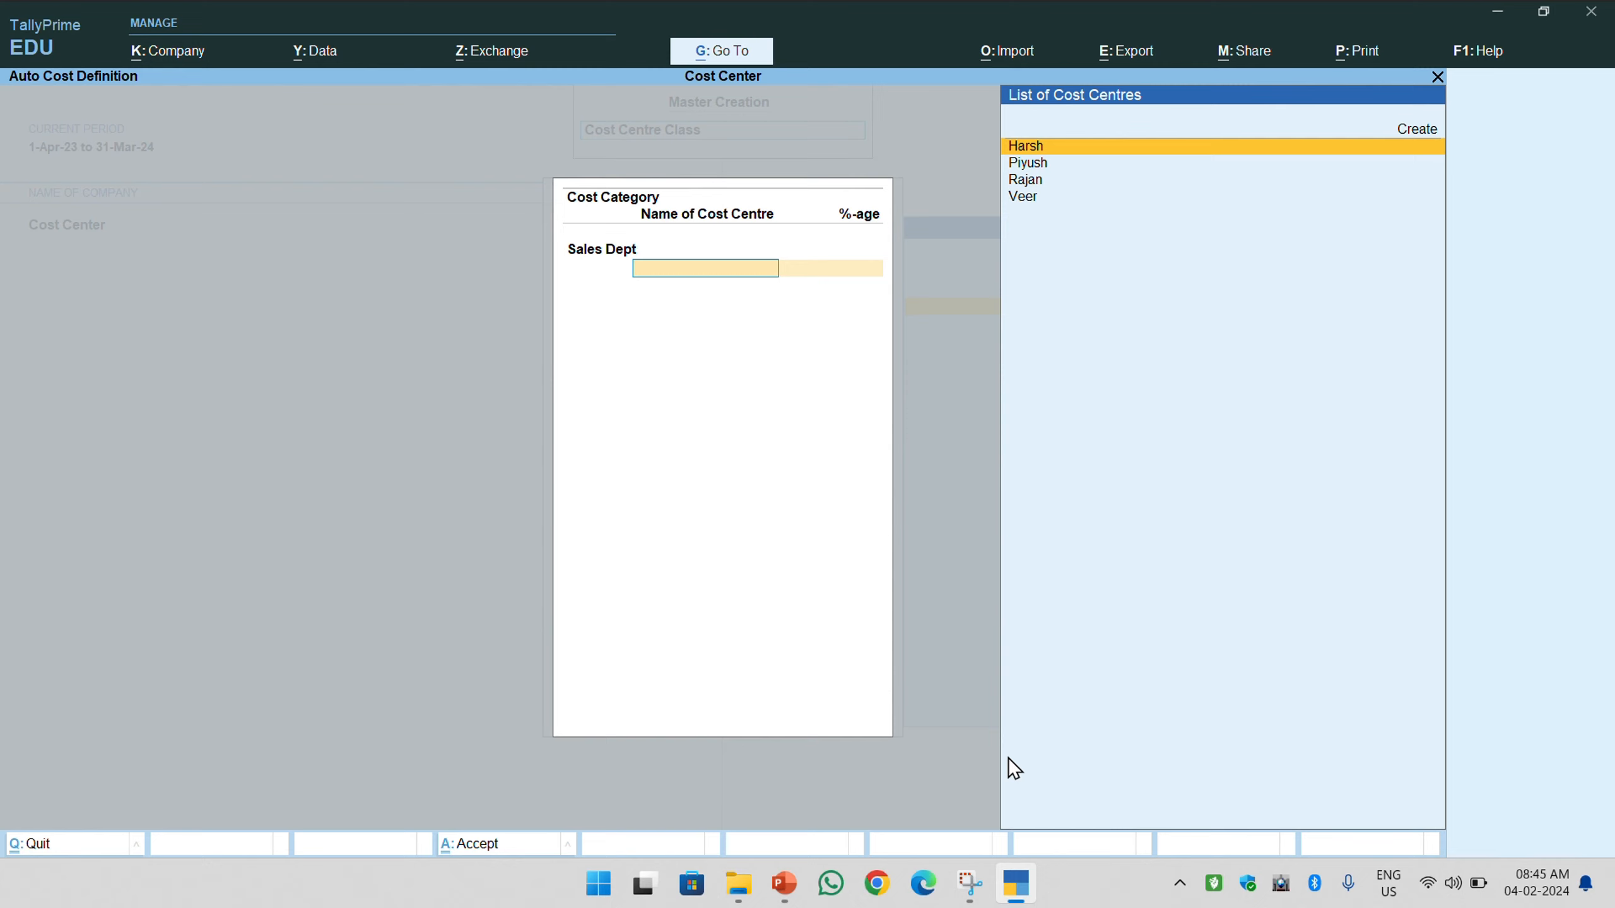
- Create a cost centre named Emp A from the allocation form, keeping category Advertisement and parent Primary
key(Up)
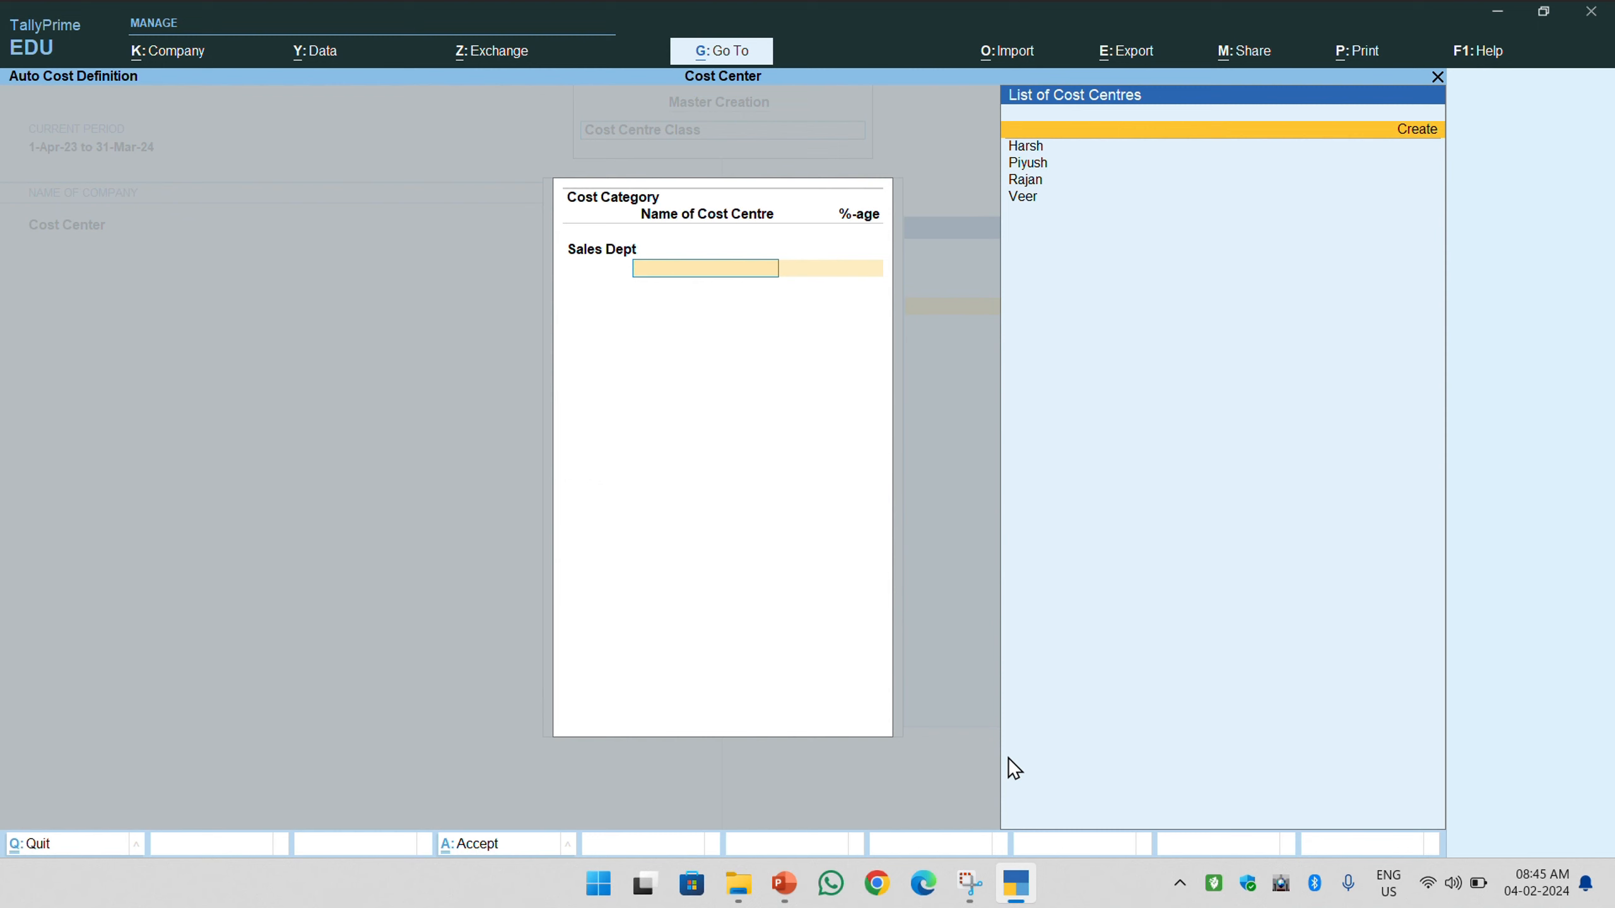
key(Return)
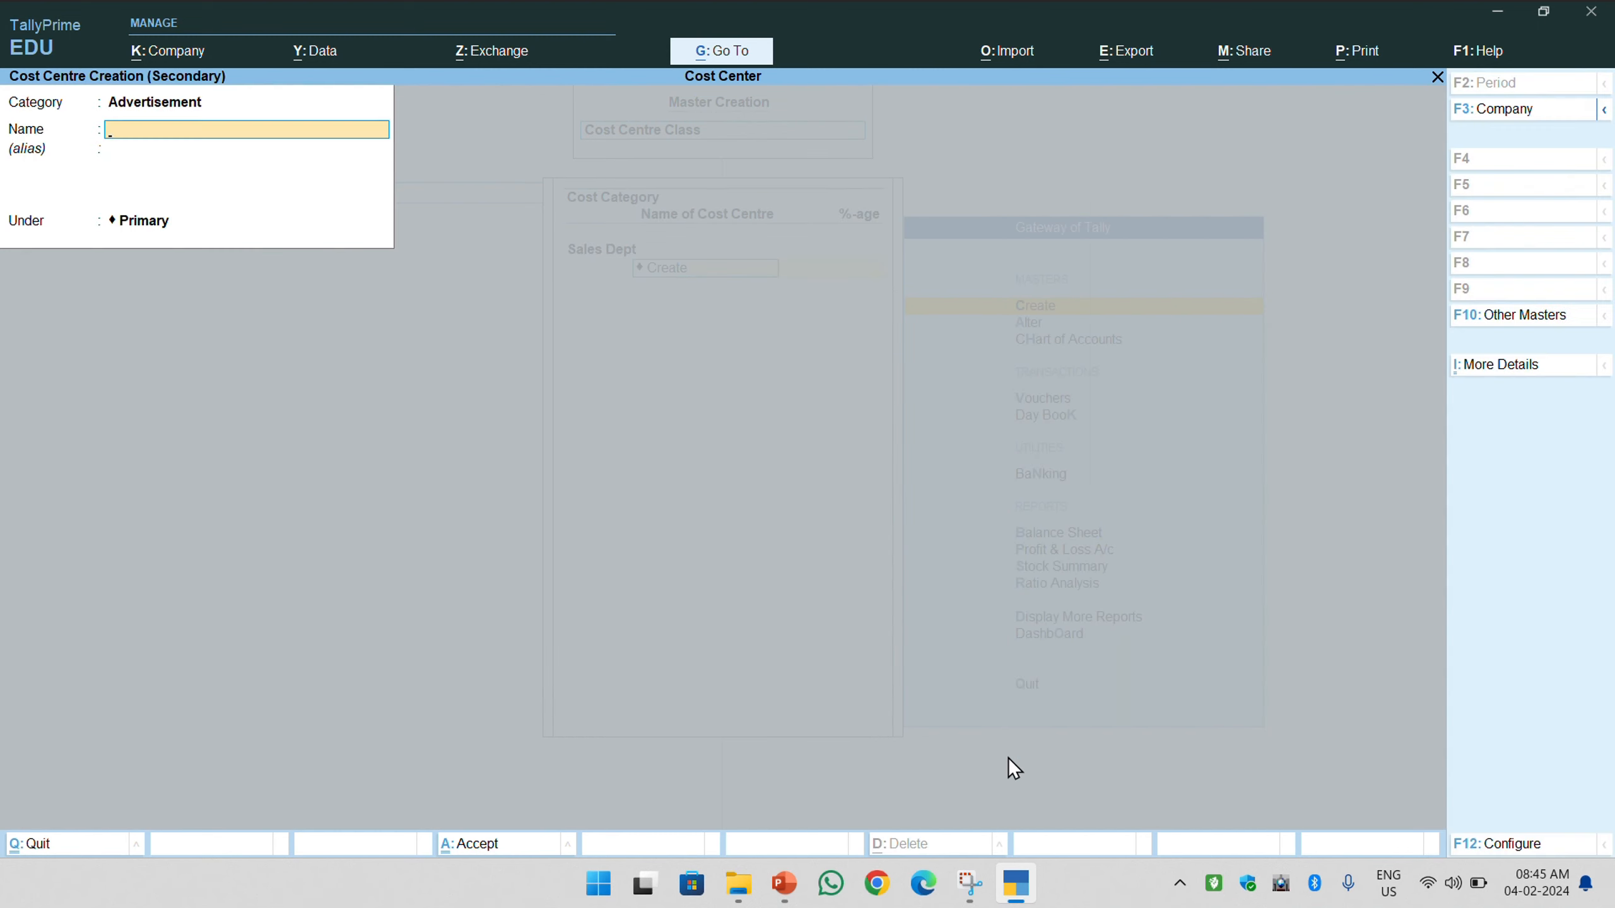
text(Emp A)
key(Return)
key(Return)
key(Return)
key(Return)
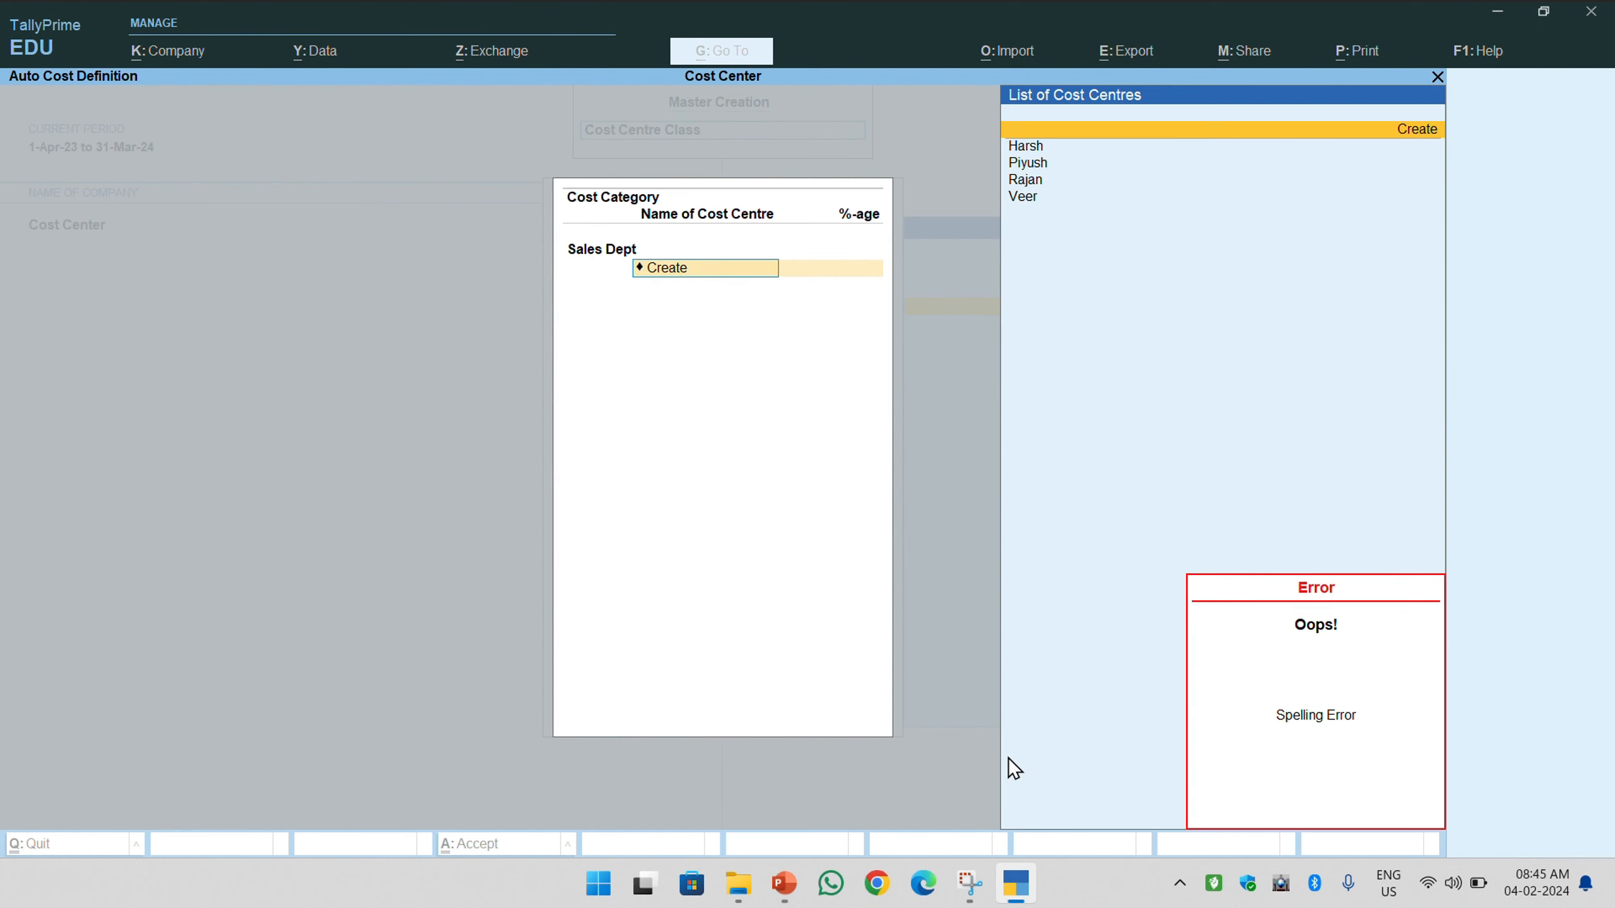
- Clear the leftover cost centre entry in the allocation form and reselect the Sales Dept category
text(Cre)
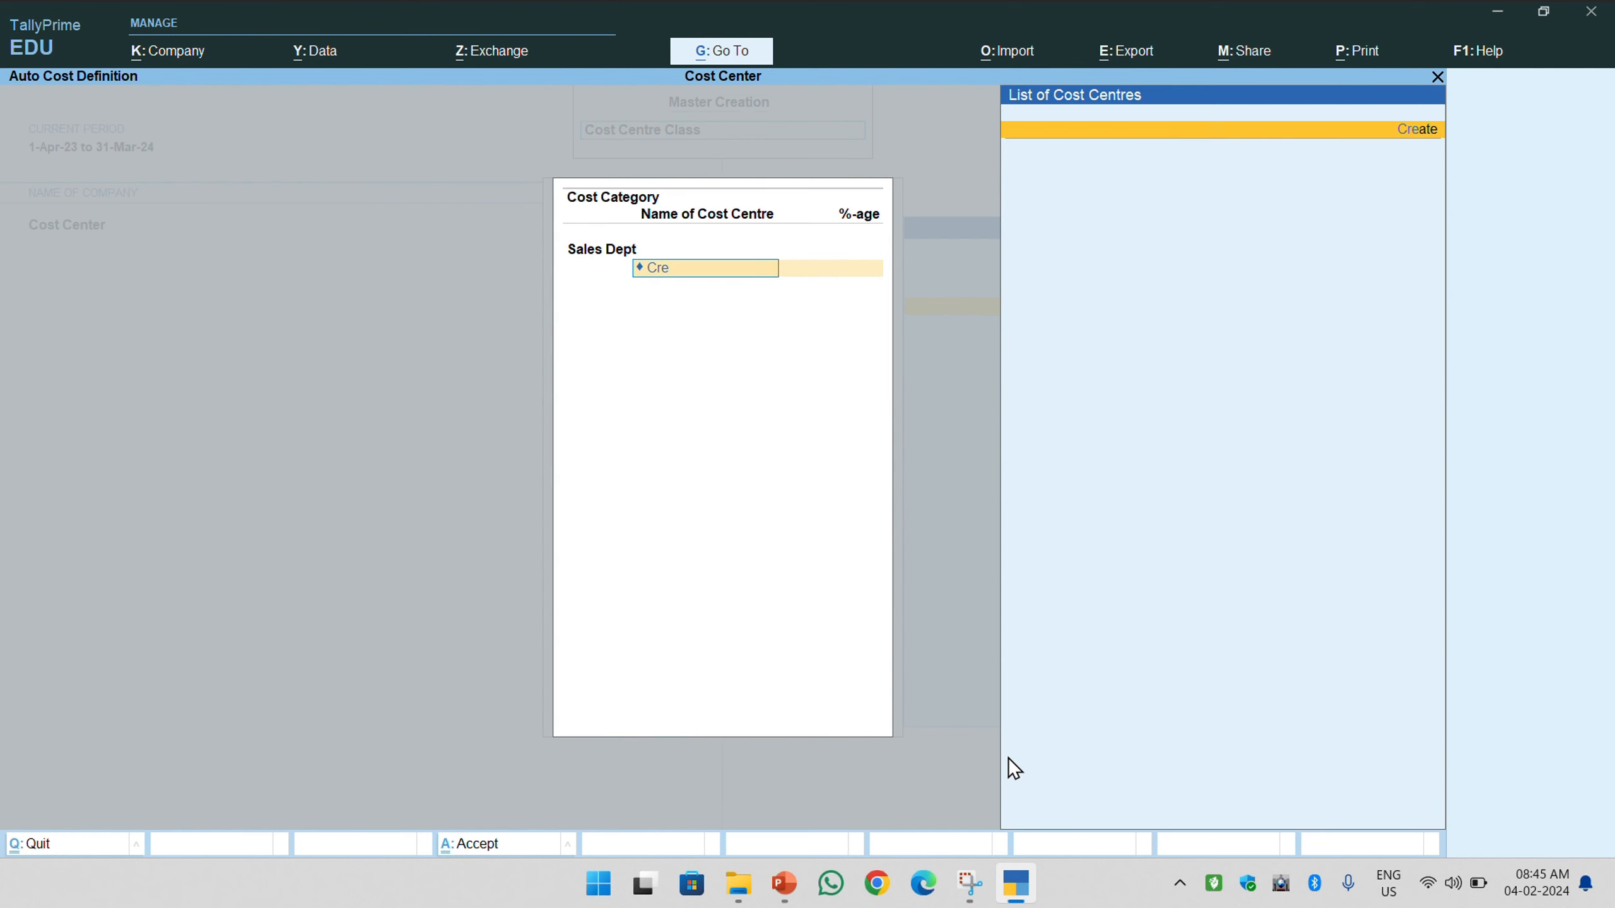
key(BackSpace)
key(BackSpace)
key(BackSpace)
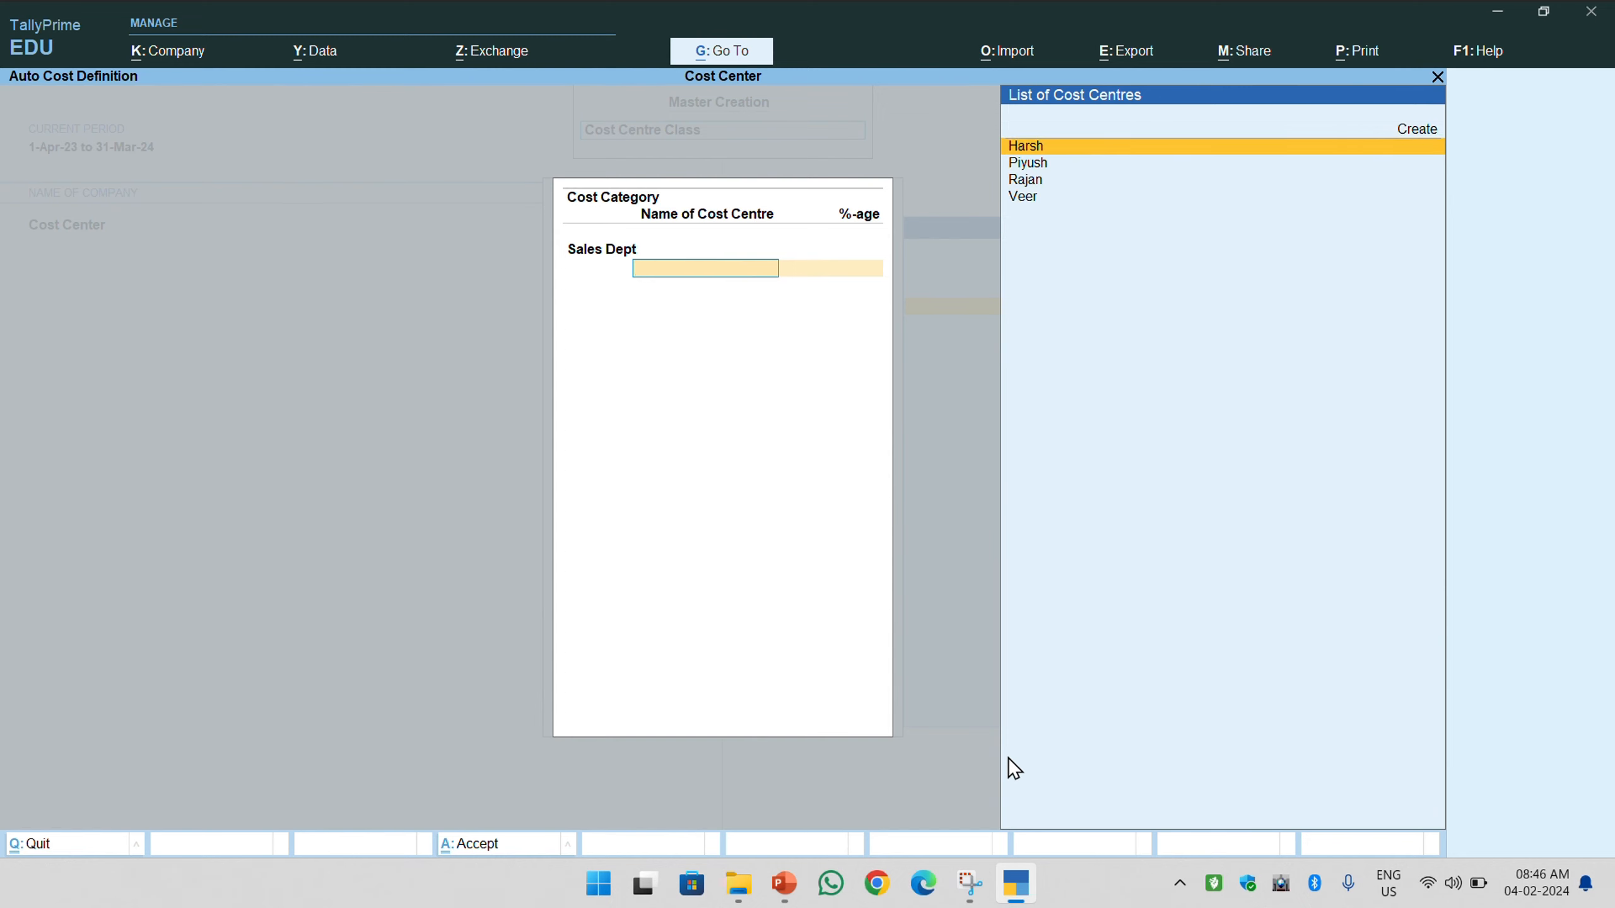
key(BackSpace)
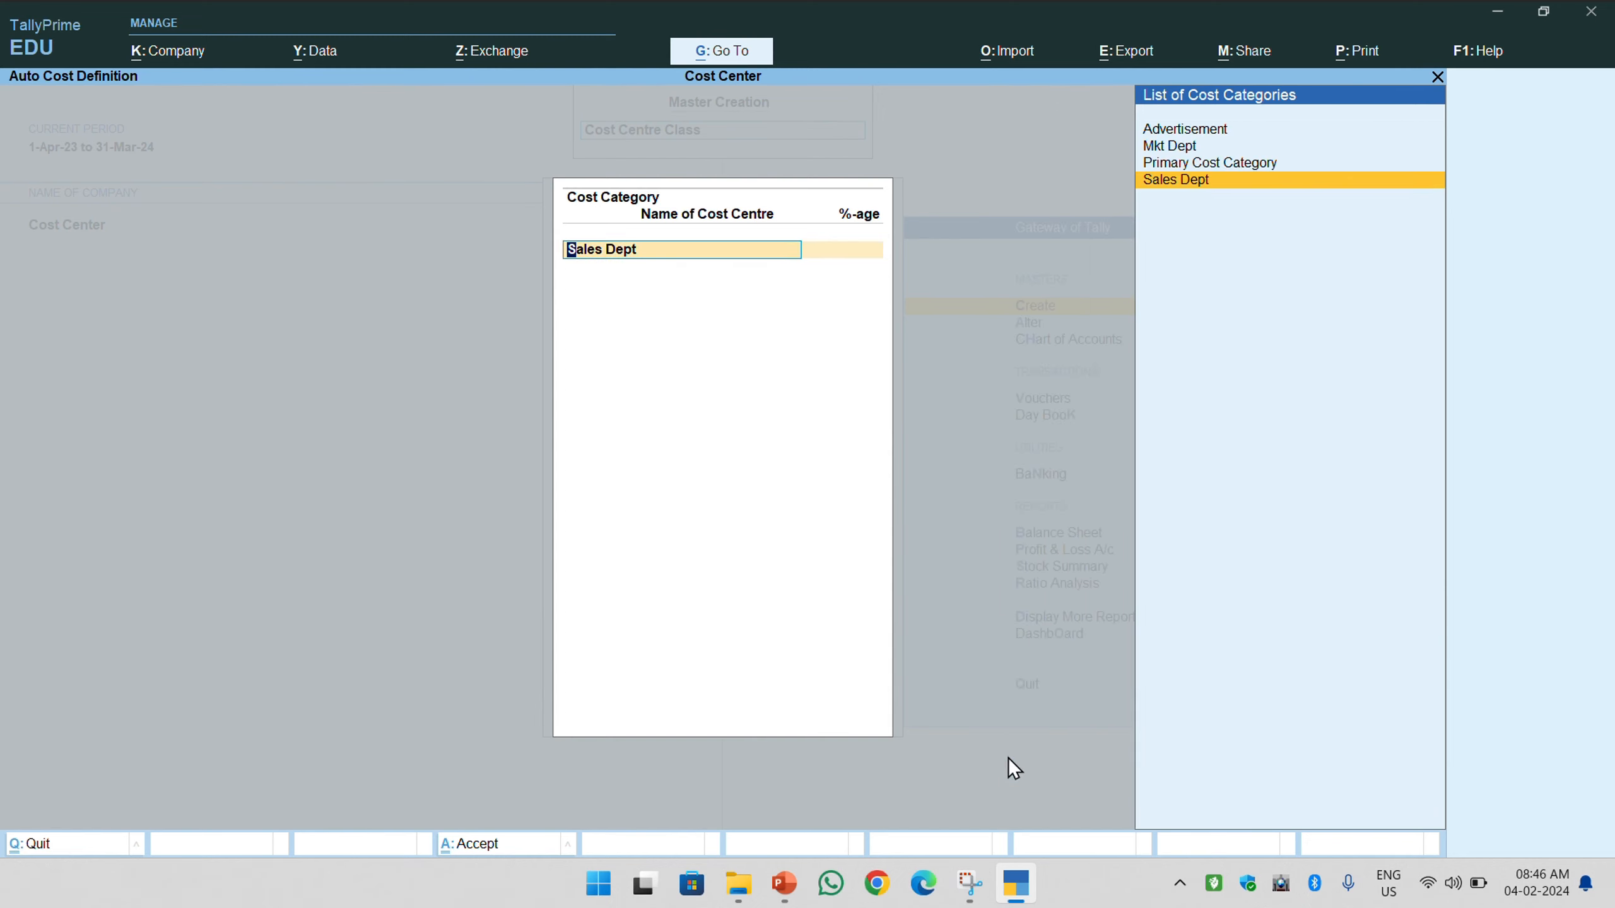
key(Up)
key(Down)
key(Return)
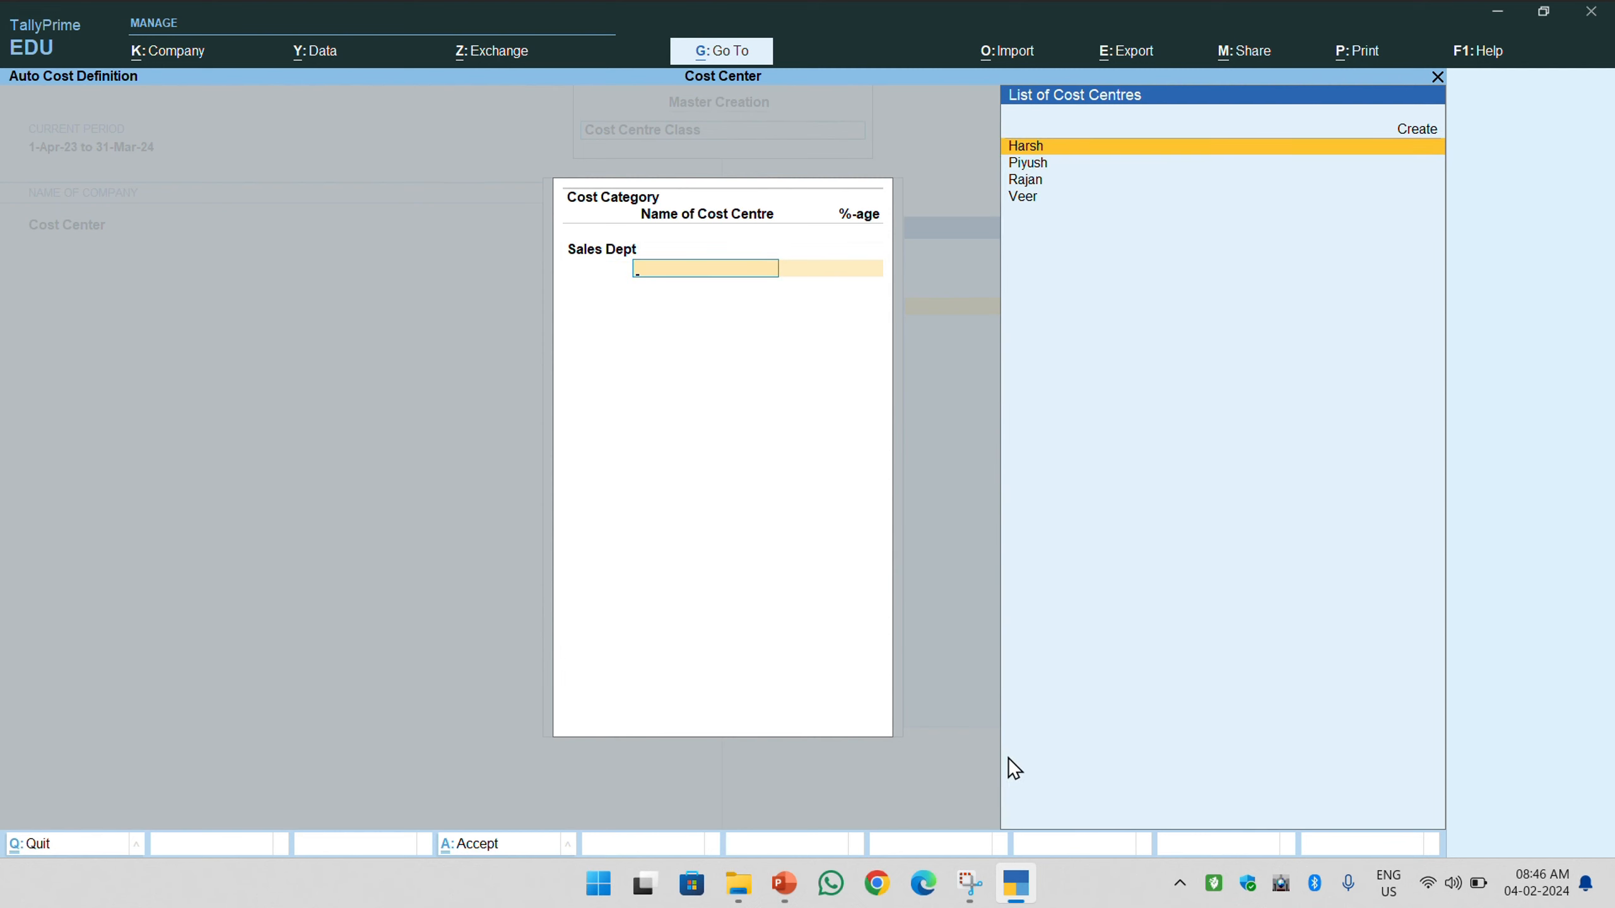
- Leave the Sales Dept allocation without adding cost centres and close the cost centre class form
key(Escape)
key(Return)
key(ctrl+a)
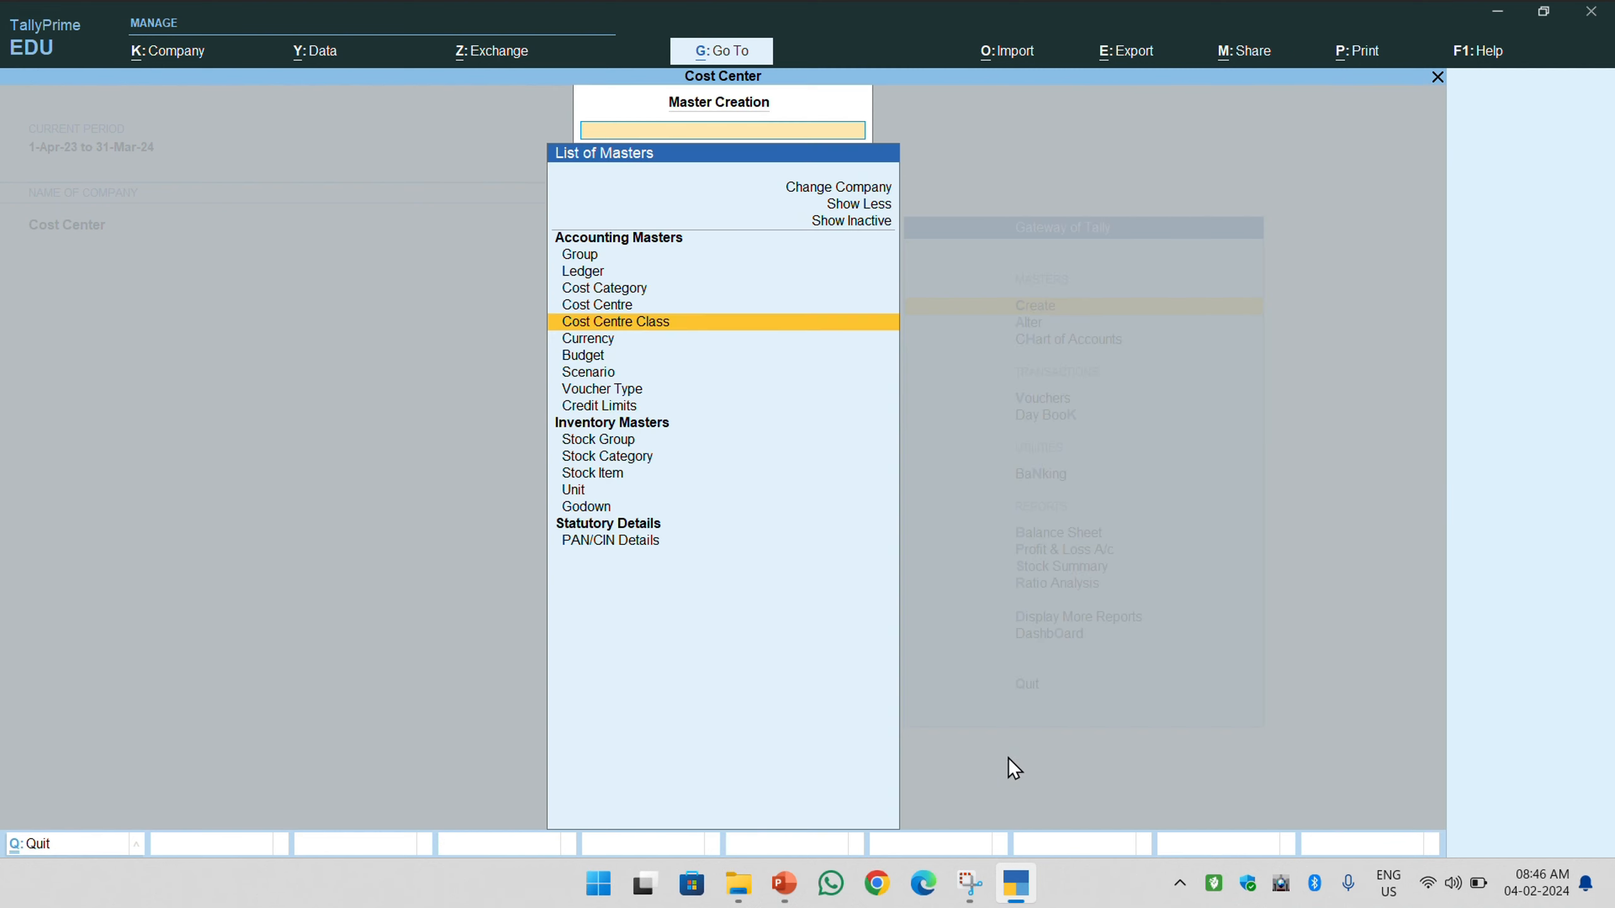
key(Up)
key(Up)
key(Return)
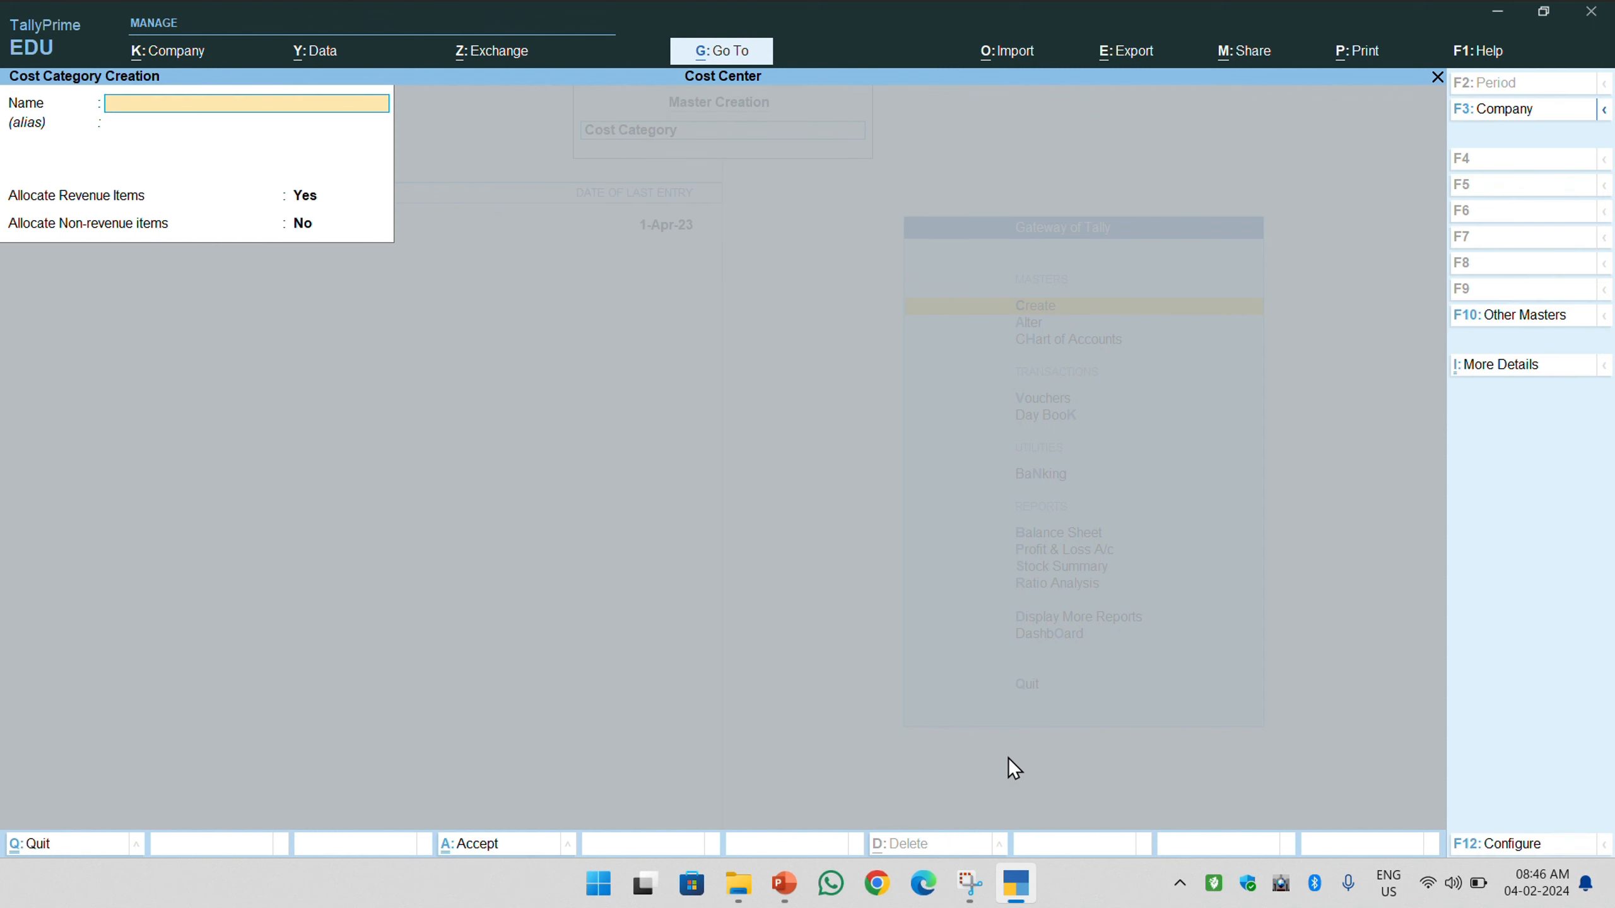
key(Escape)
key(Return)
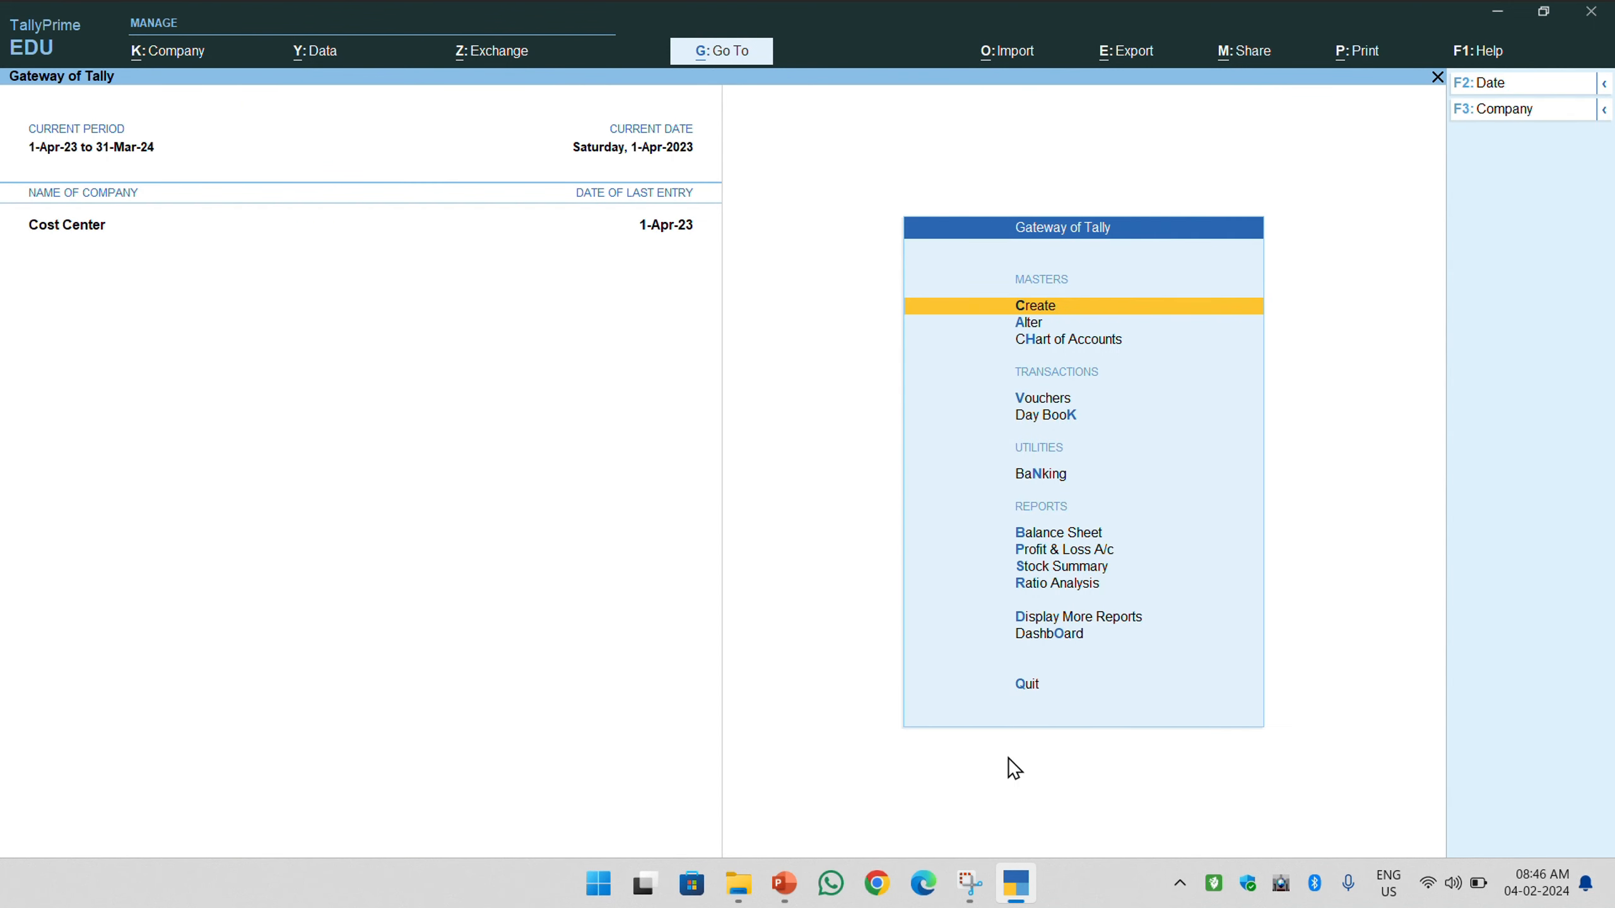
key(Return)
key(Return)
key(Escape)
key(Return)
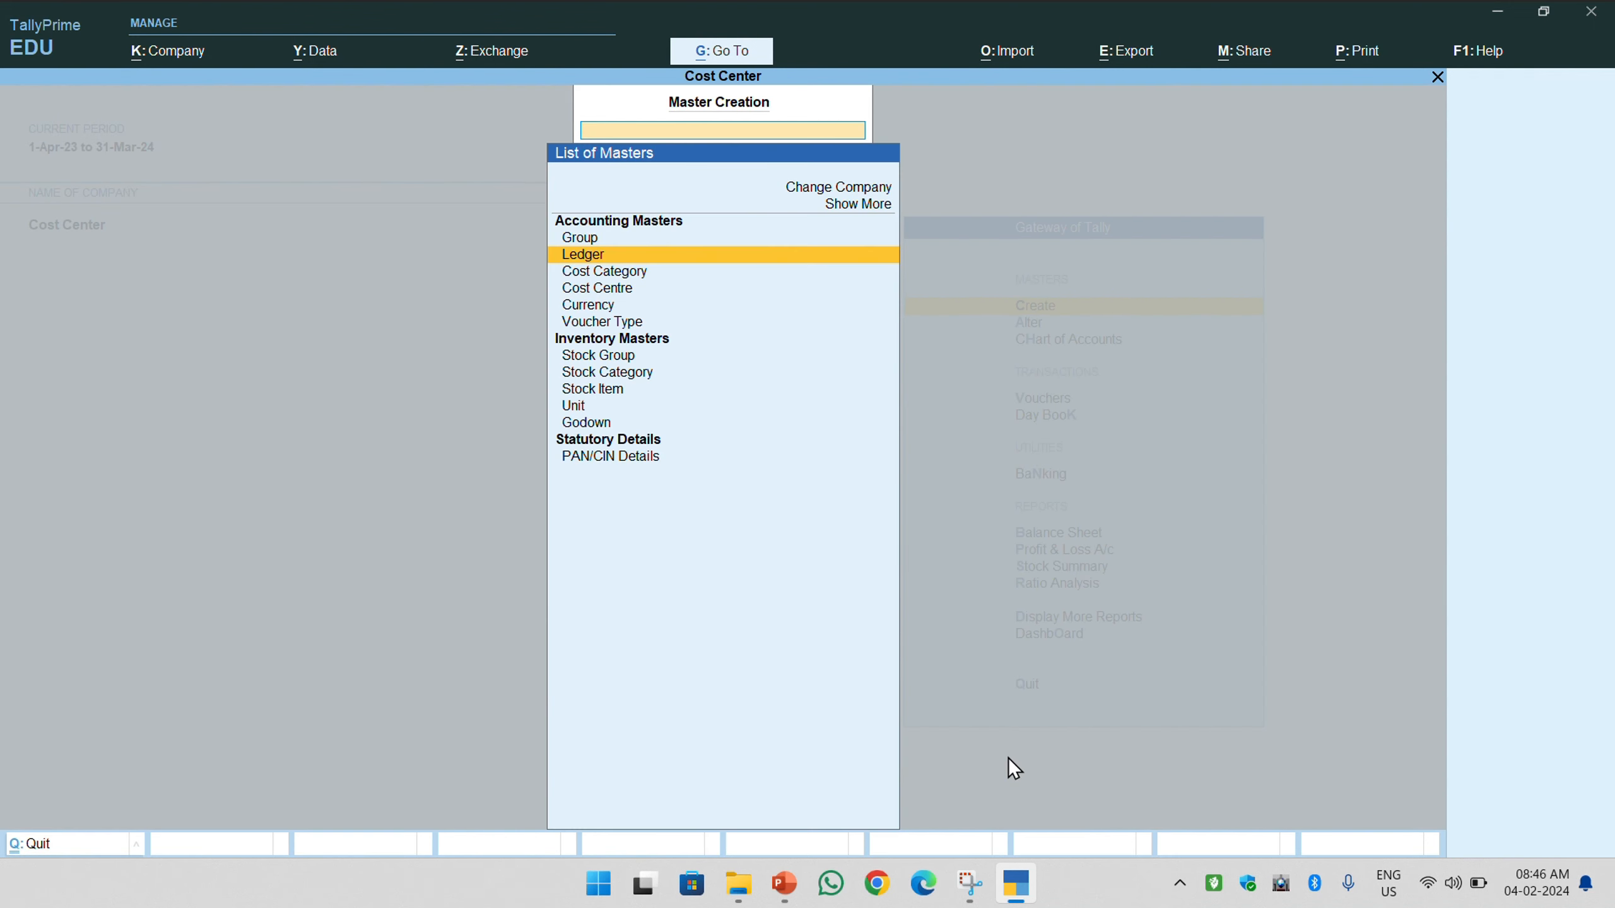
key(Down)
key(Down)
key(Return)
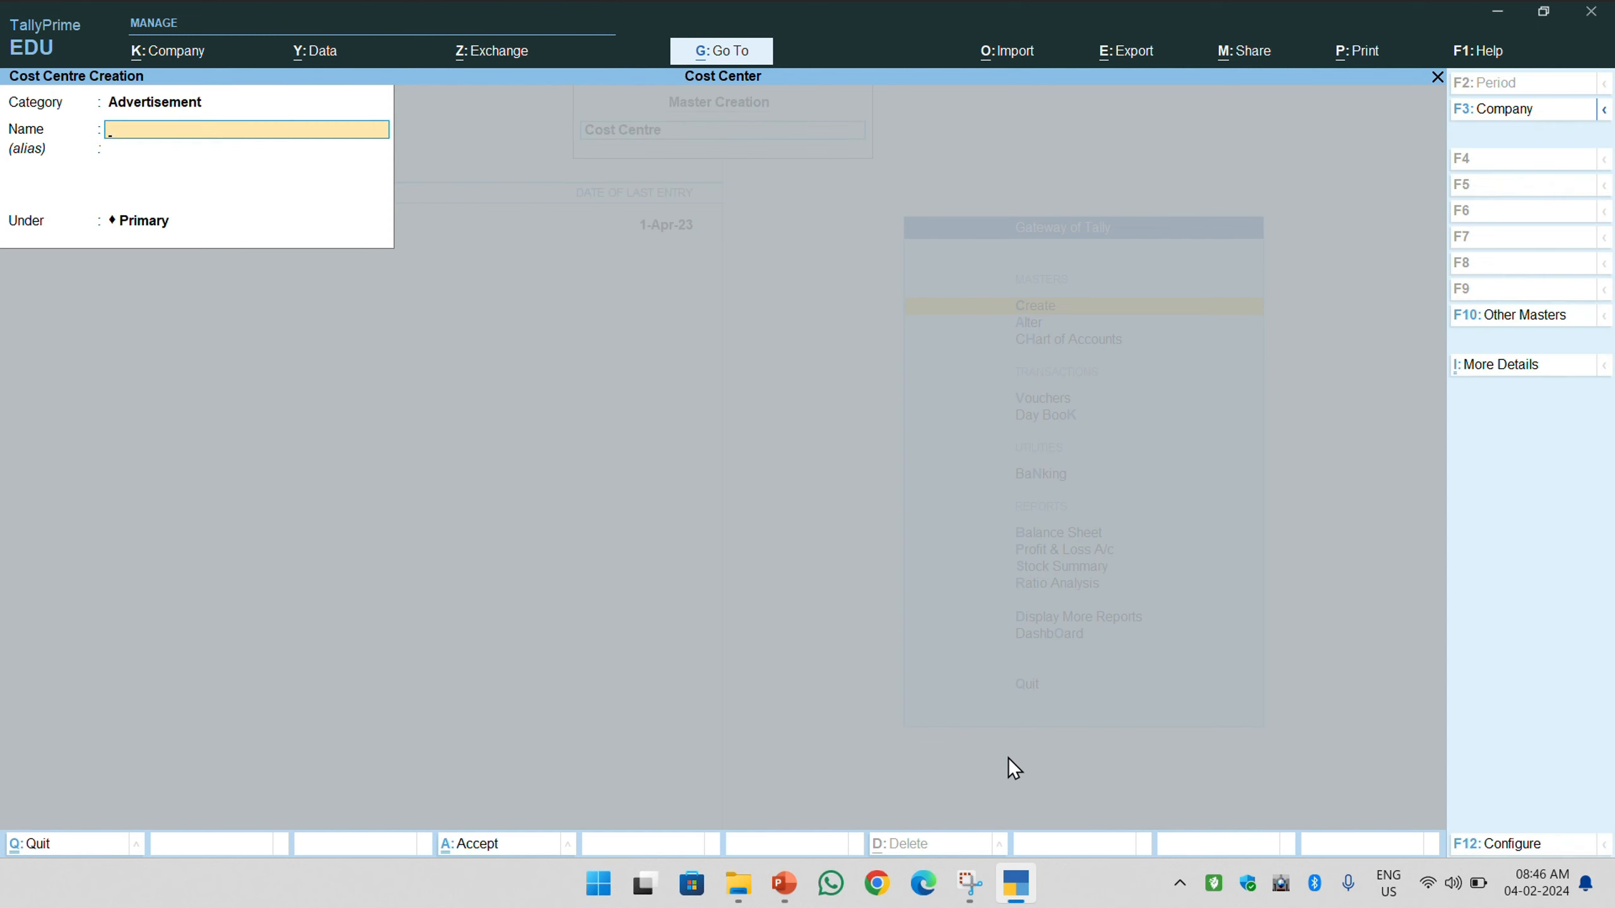
key(Escape)
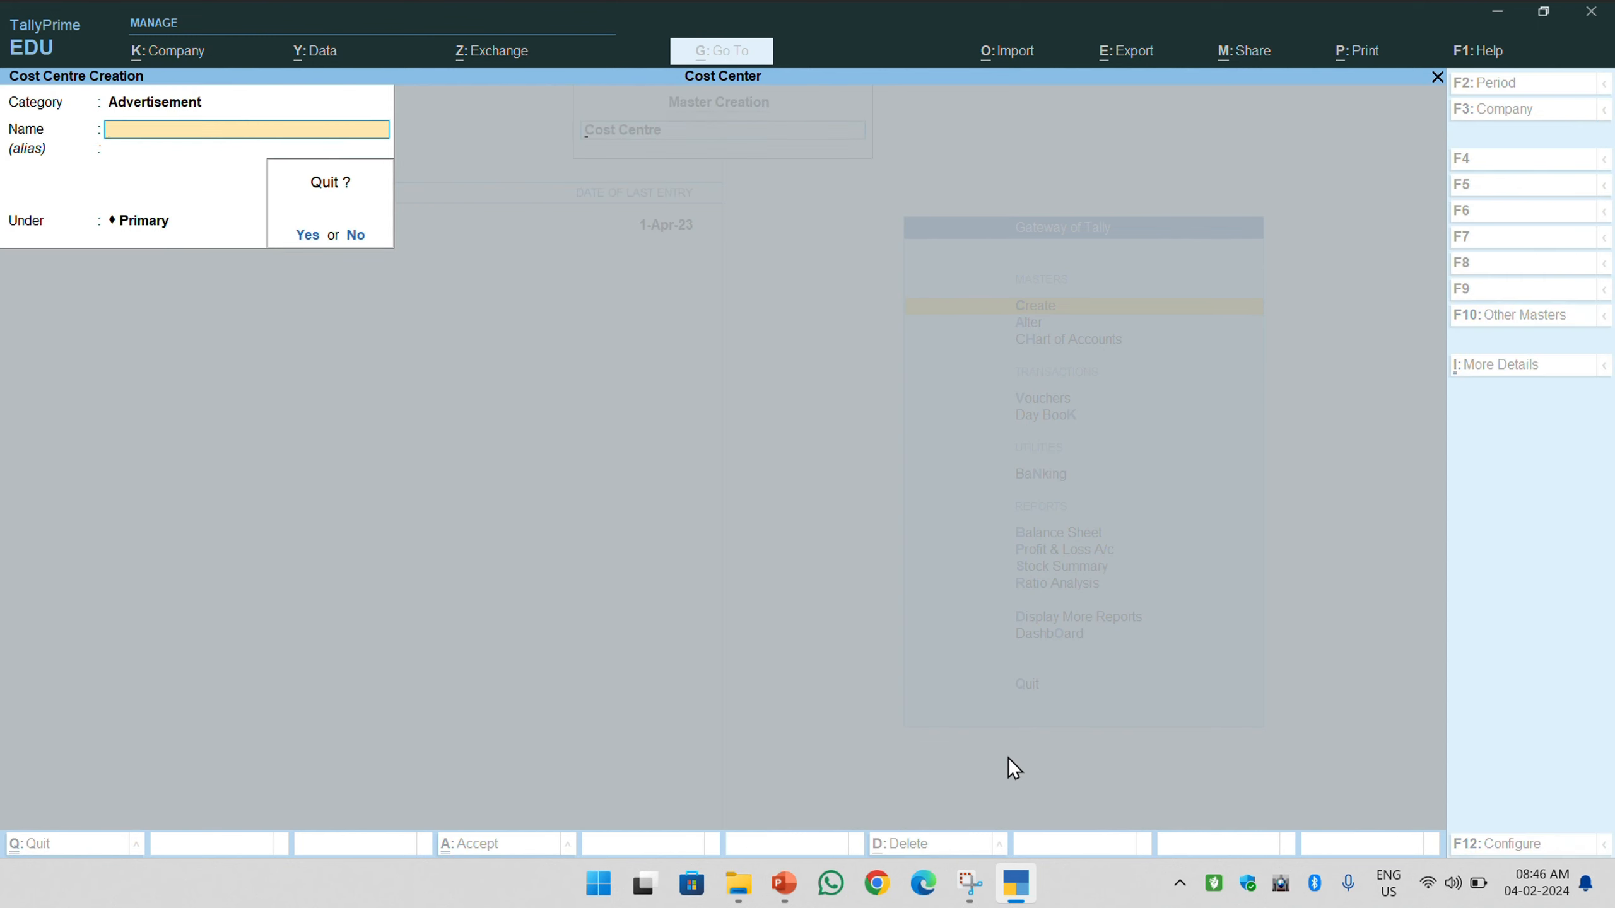
key(Return)
key(Escape)
key(Escape)
- Open the existing cost centre Emp A for alteration
key(Down)
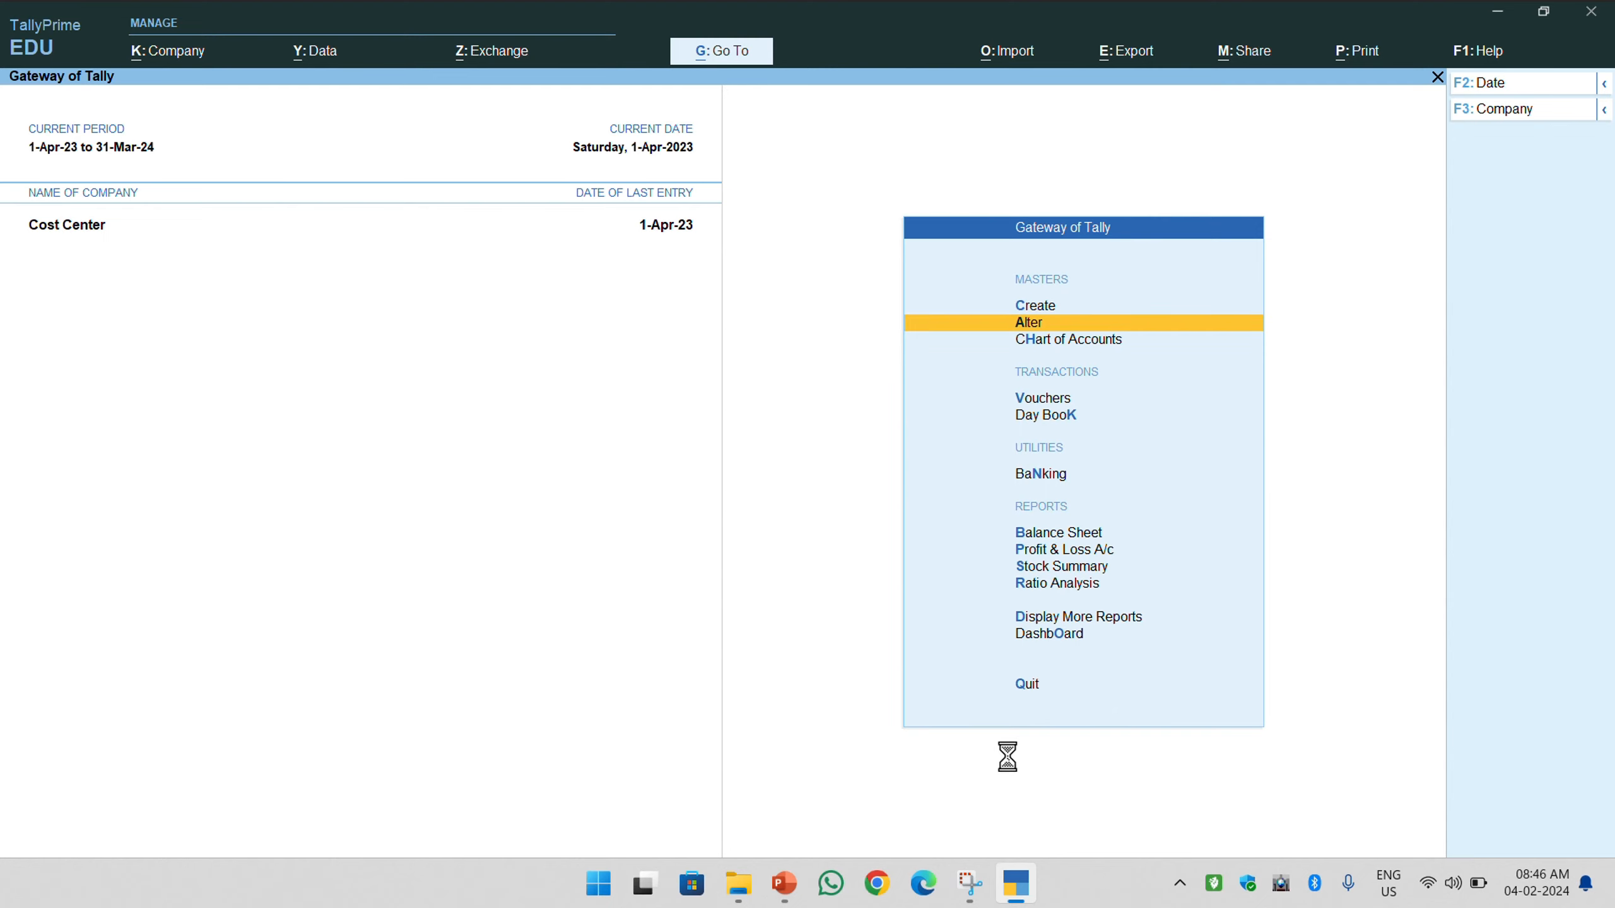
key(Return)
key(Down)
key(Down)
key(Down)
key(Return)
key(Down)
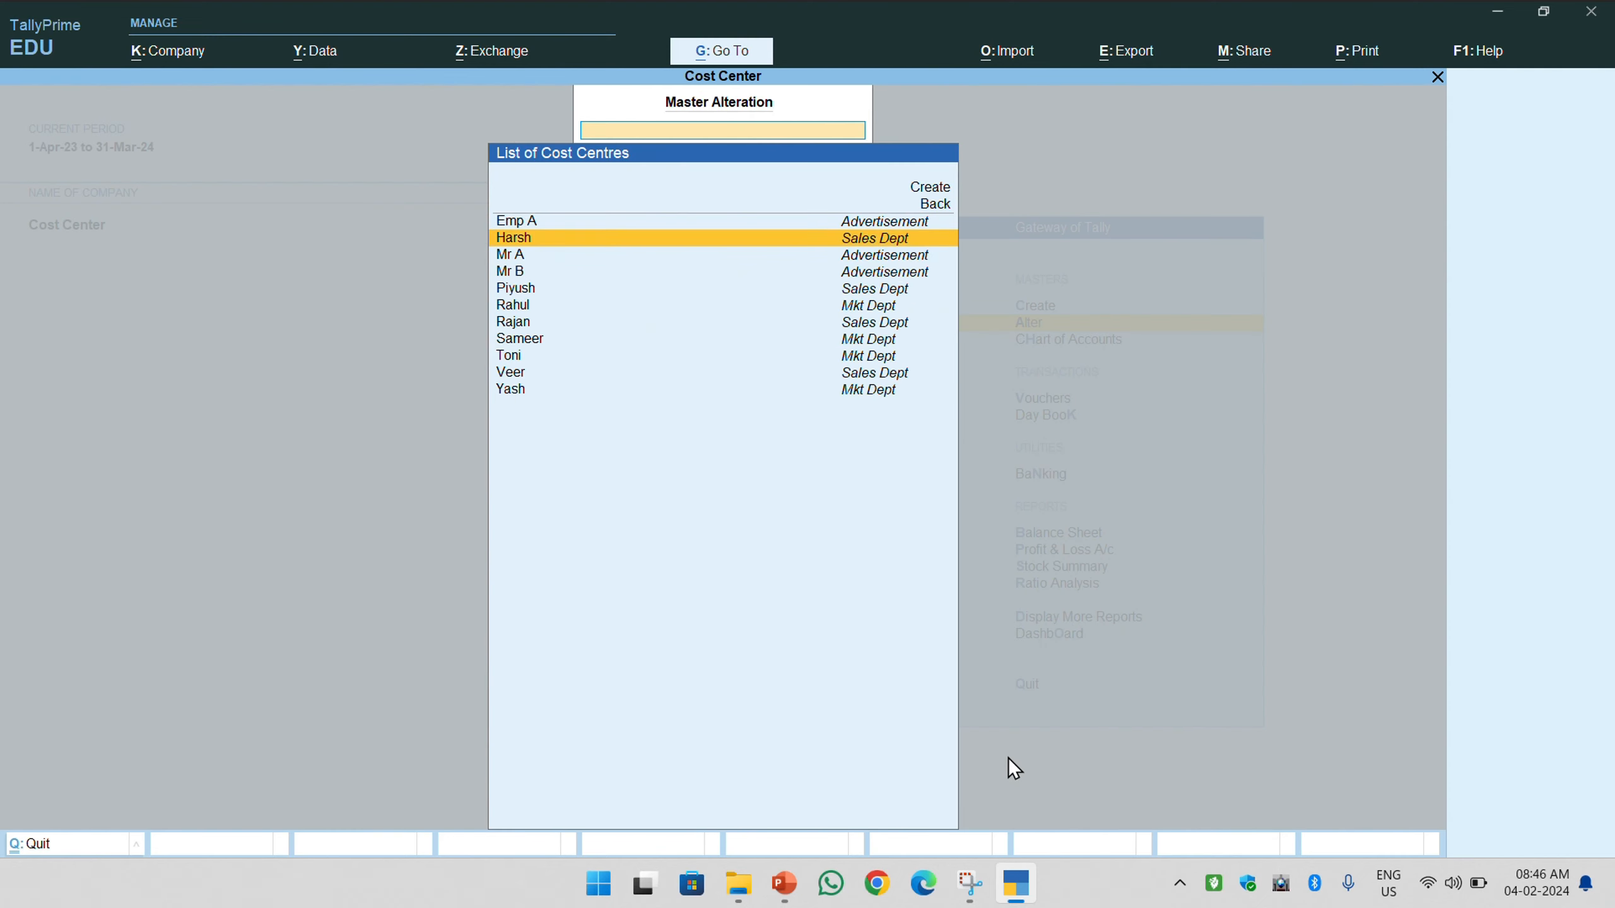
key(Up)
key(Return)
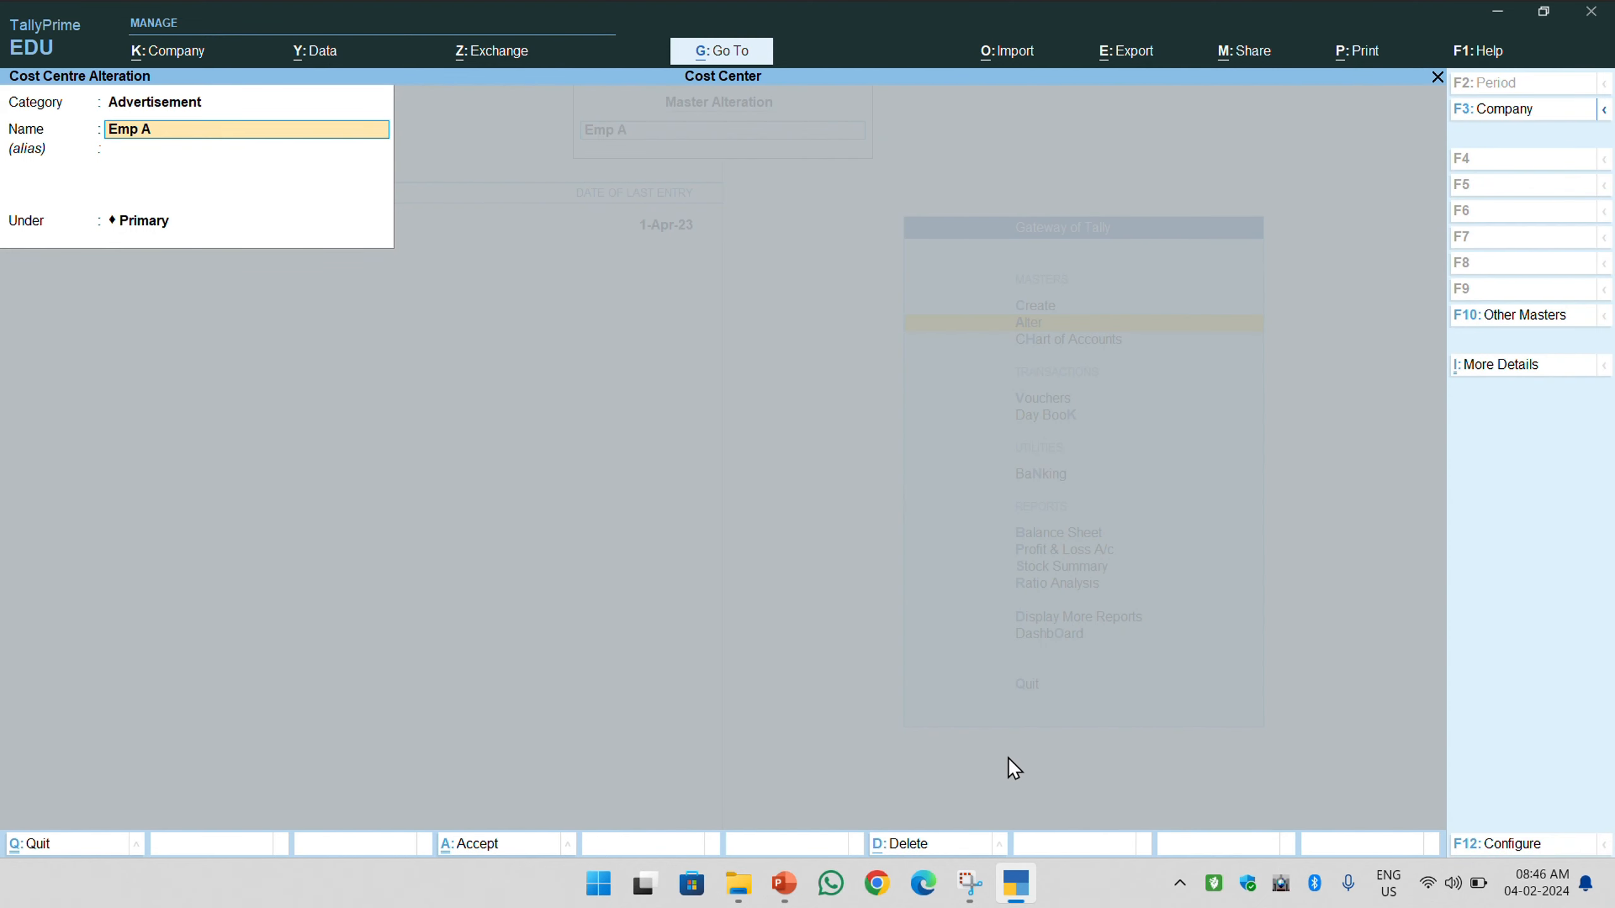
- Change the category of cost centre Emp A to Sales Dept, keep it under Primary and save it
key(BackSpace)
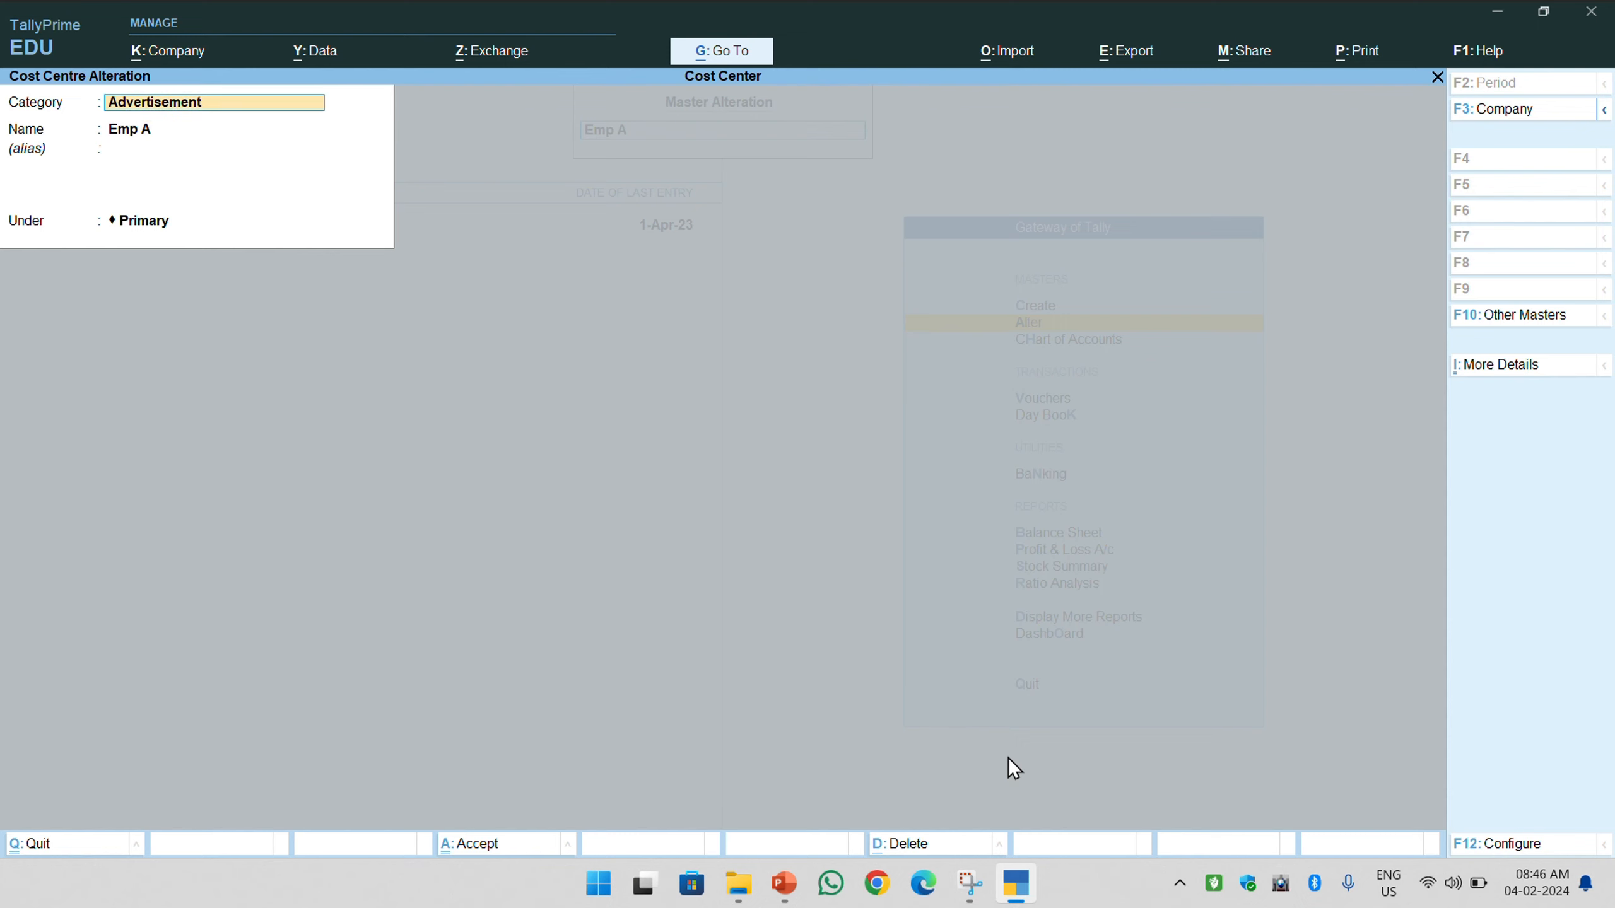
key(BackSpace)
key(Down)
key(Down)
key(Down)
key(Down)
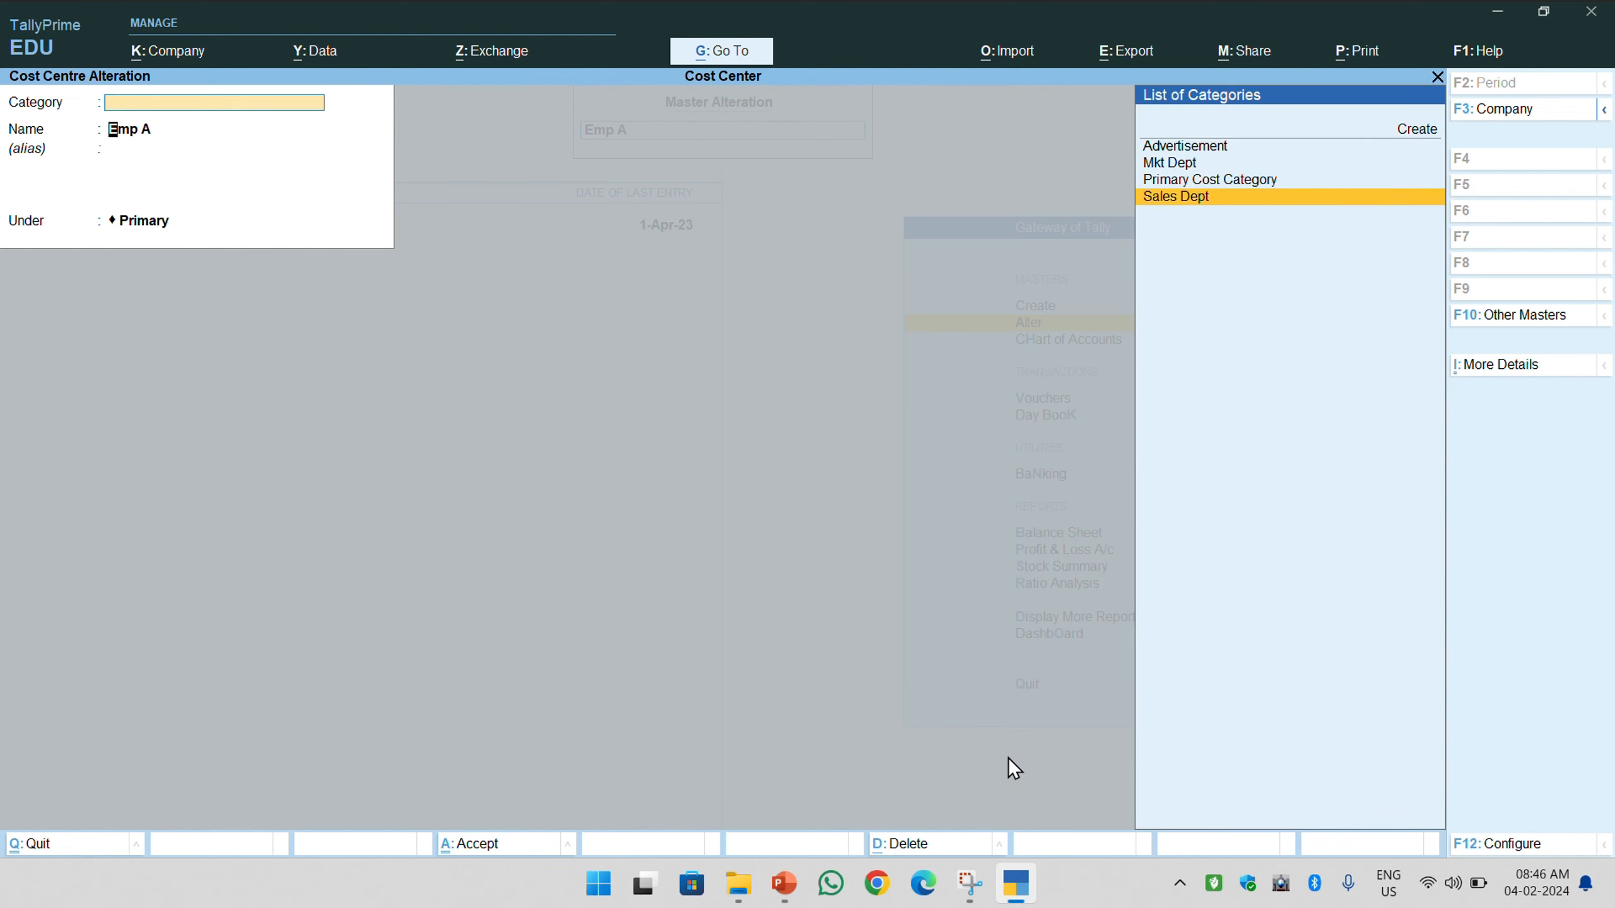
key(Return)
key(Return)
key(Return)
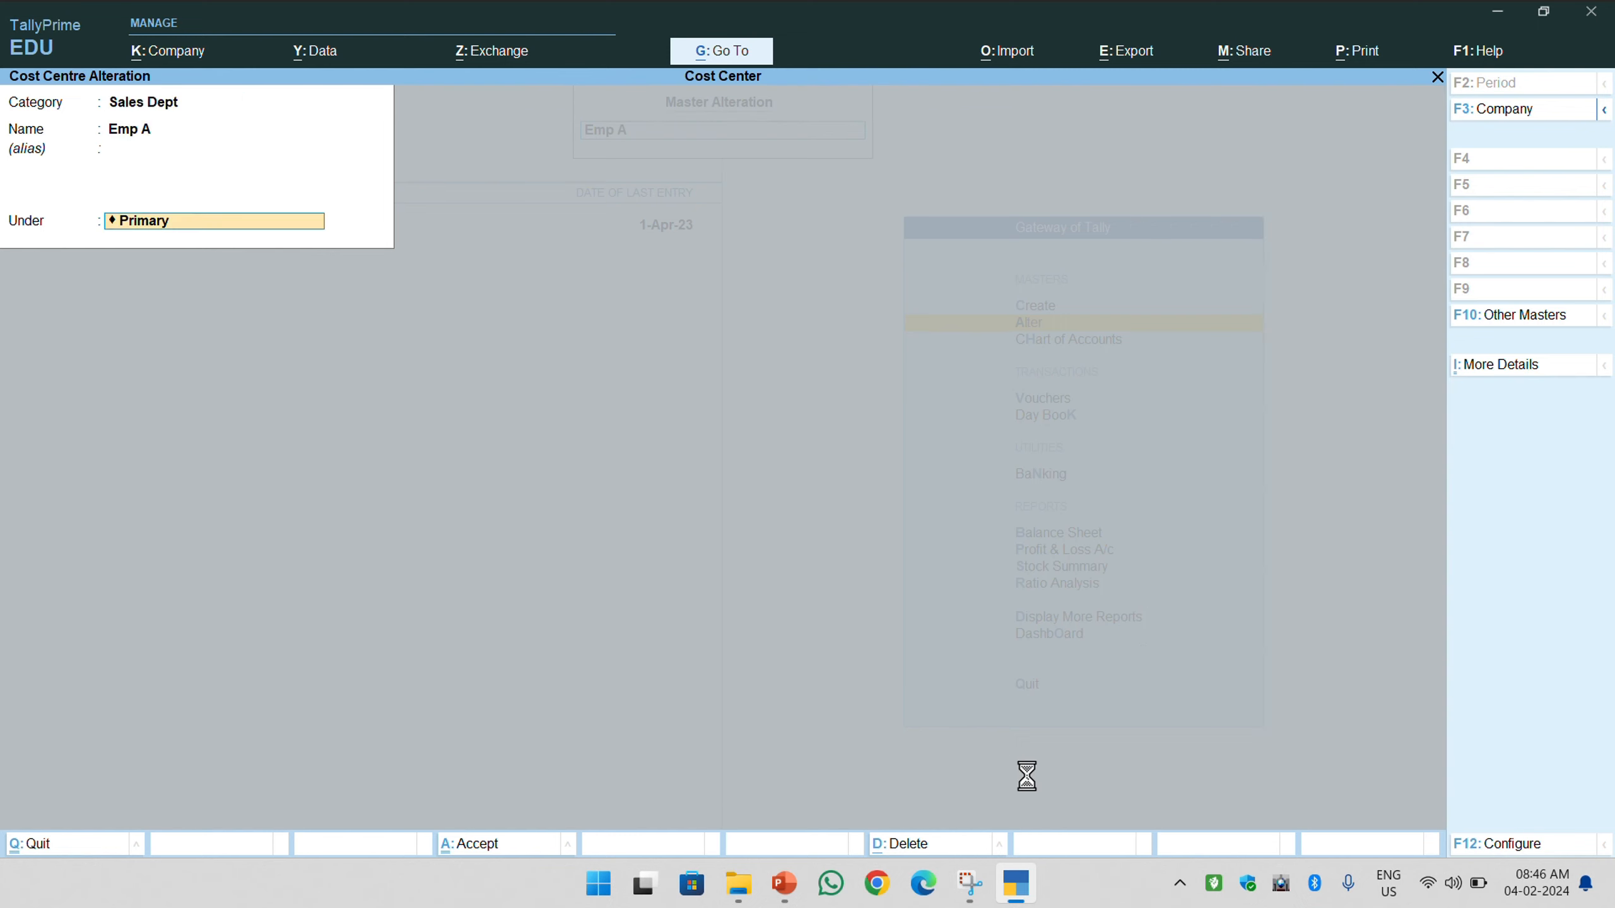
key(Return)
key(Return)
- Create a cost centre named Emp B in category Sales Dept under Primary
key(Up)
key(Up)
key(Return)
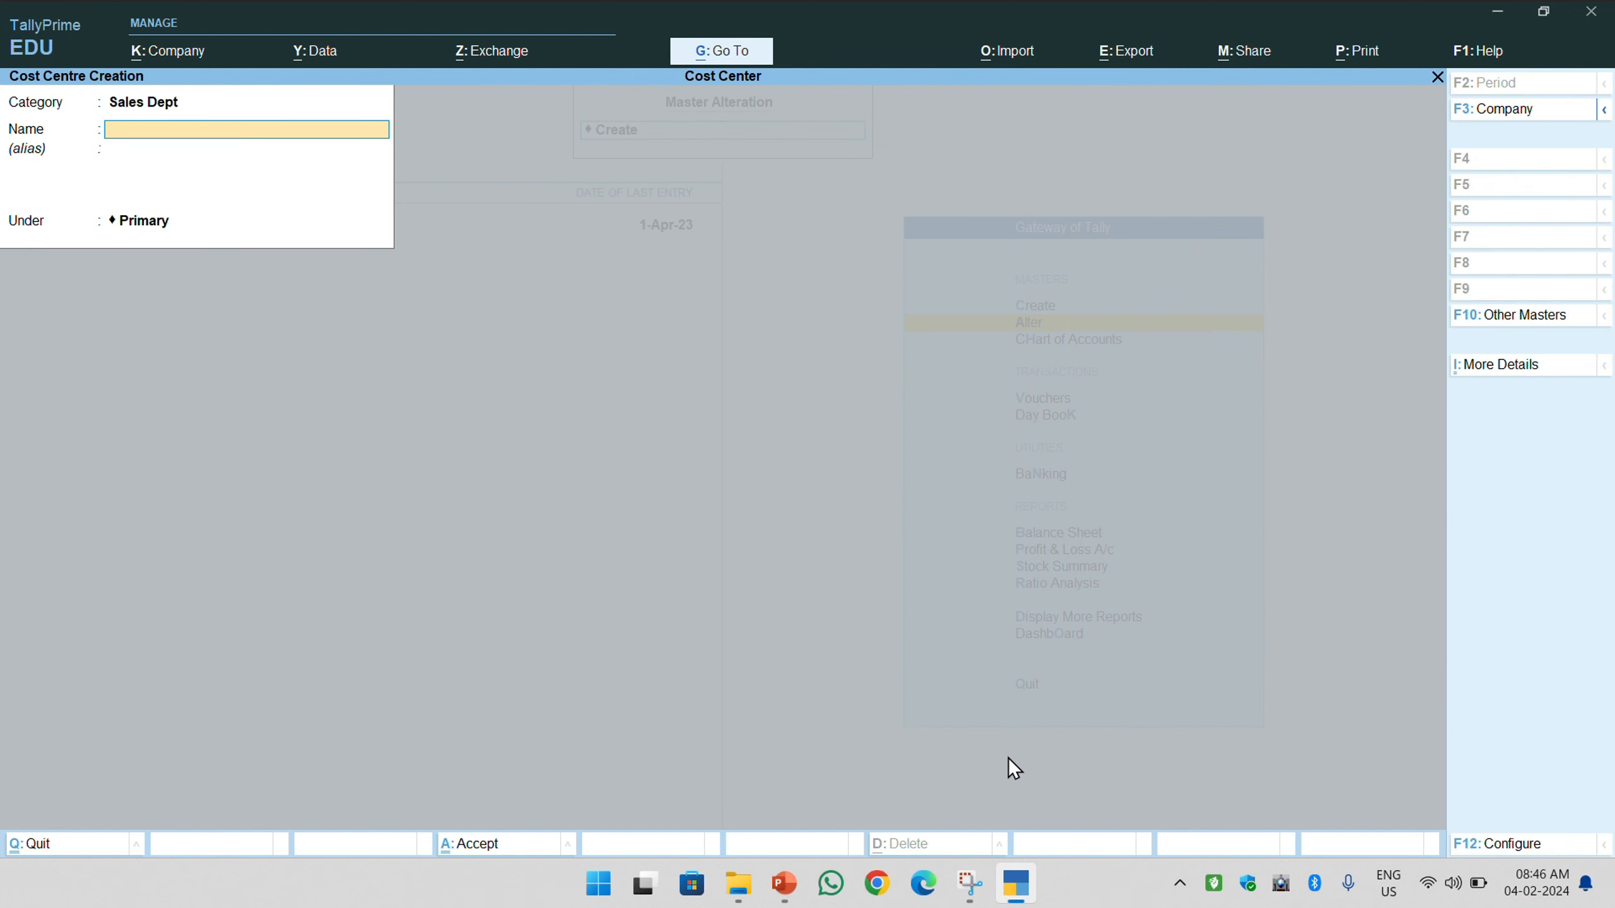
text(Emp b)
key(Return)
key(Return)
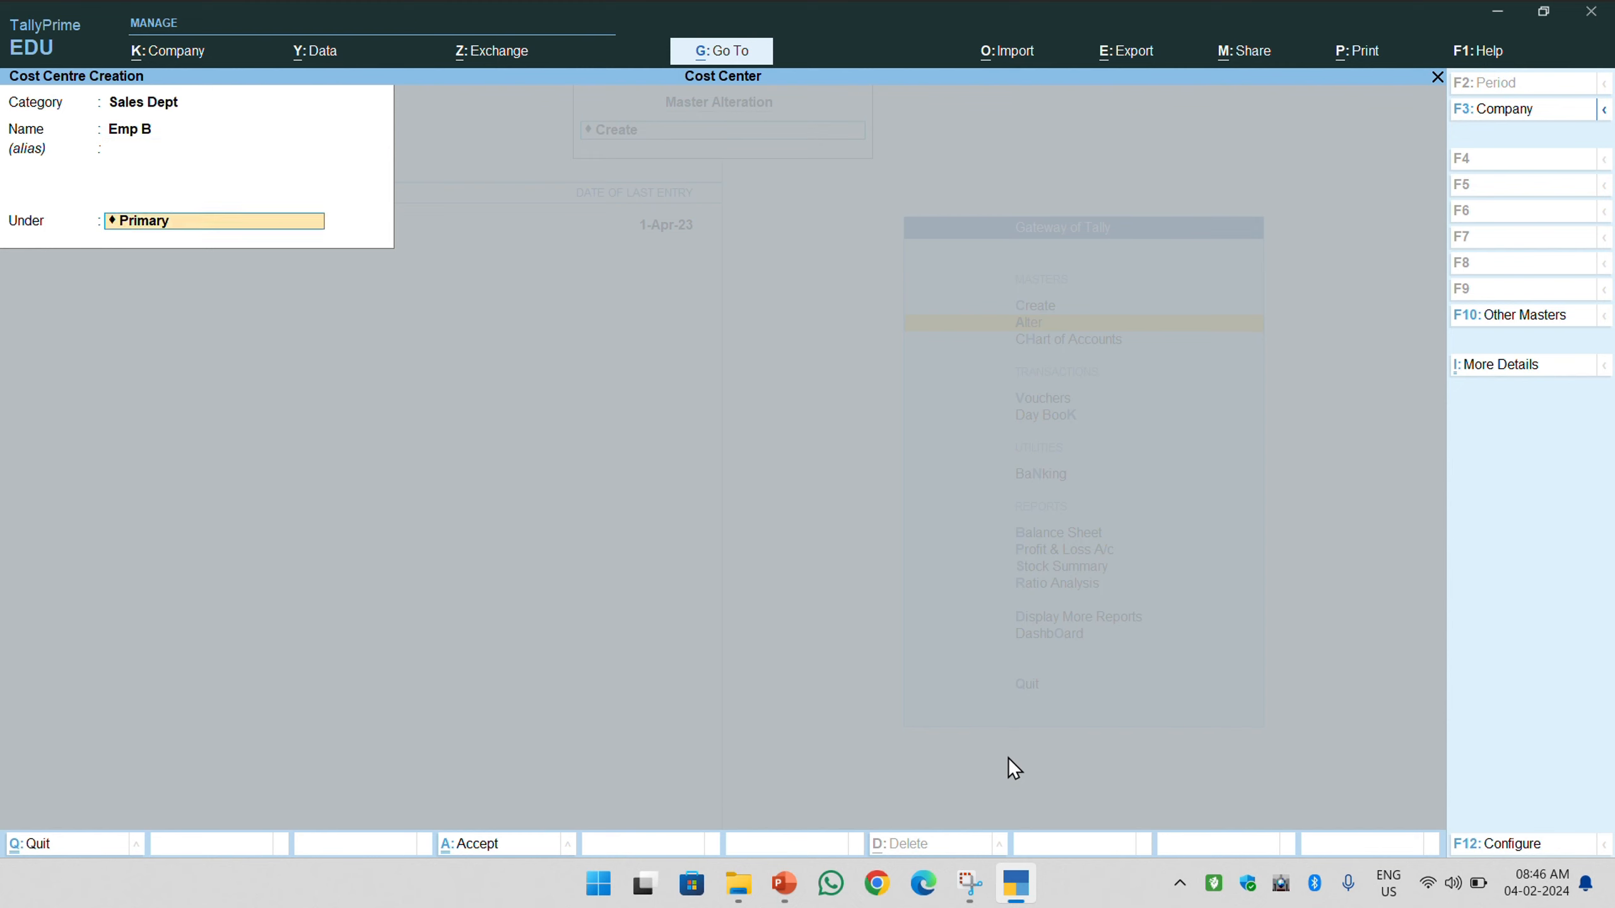
key(Return)
key(Return)
- Create a cost centre named Emp C in category Sales Dept under Primary
text(Emp)
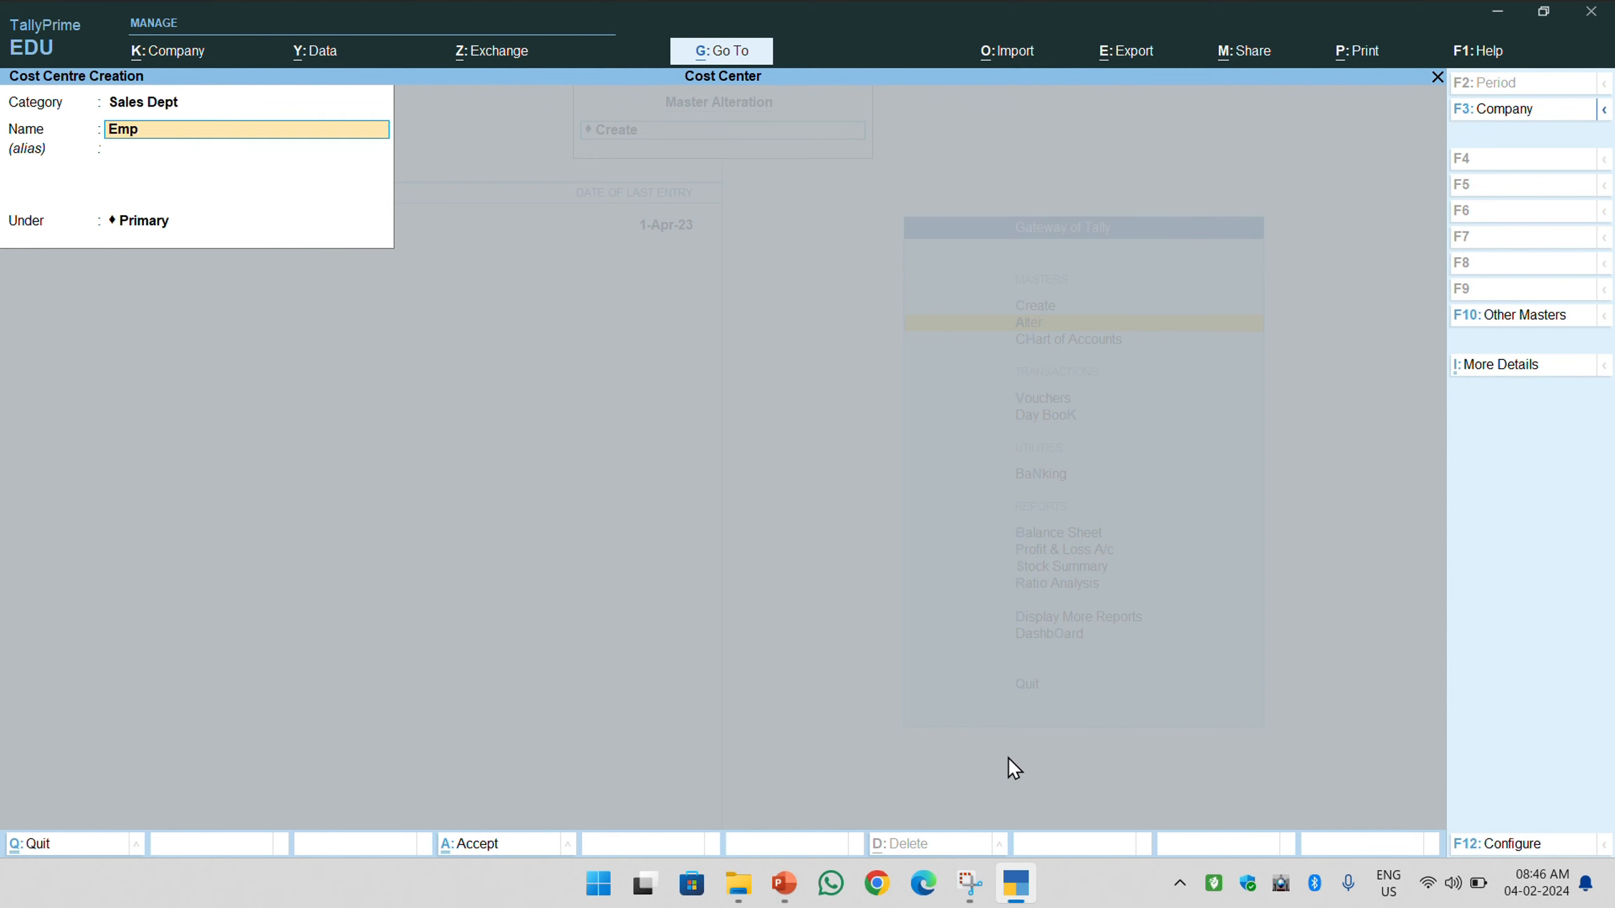
key(alt)
key(BackSpace)
key(BackSpace)
key(BackSpace)
text(mp)
key(Return)
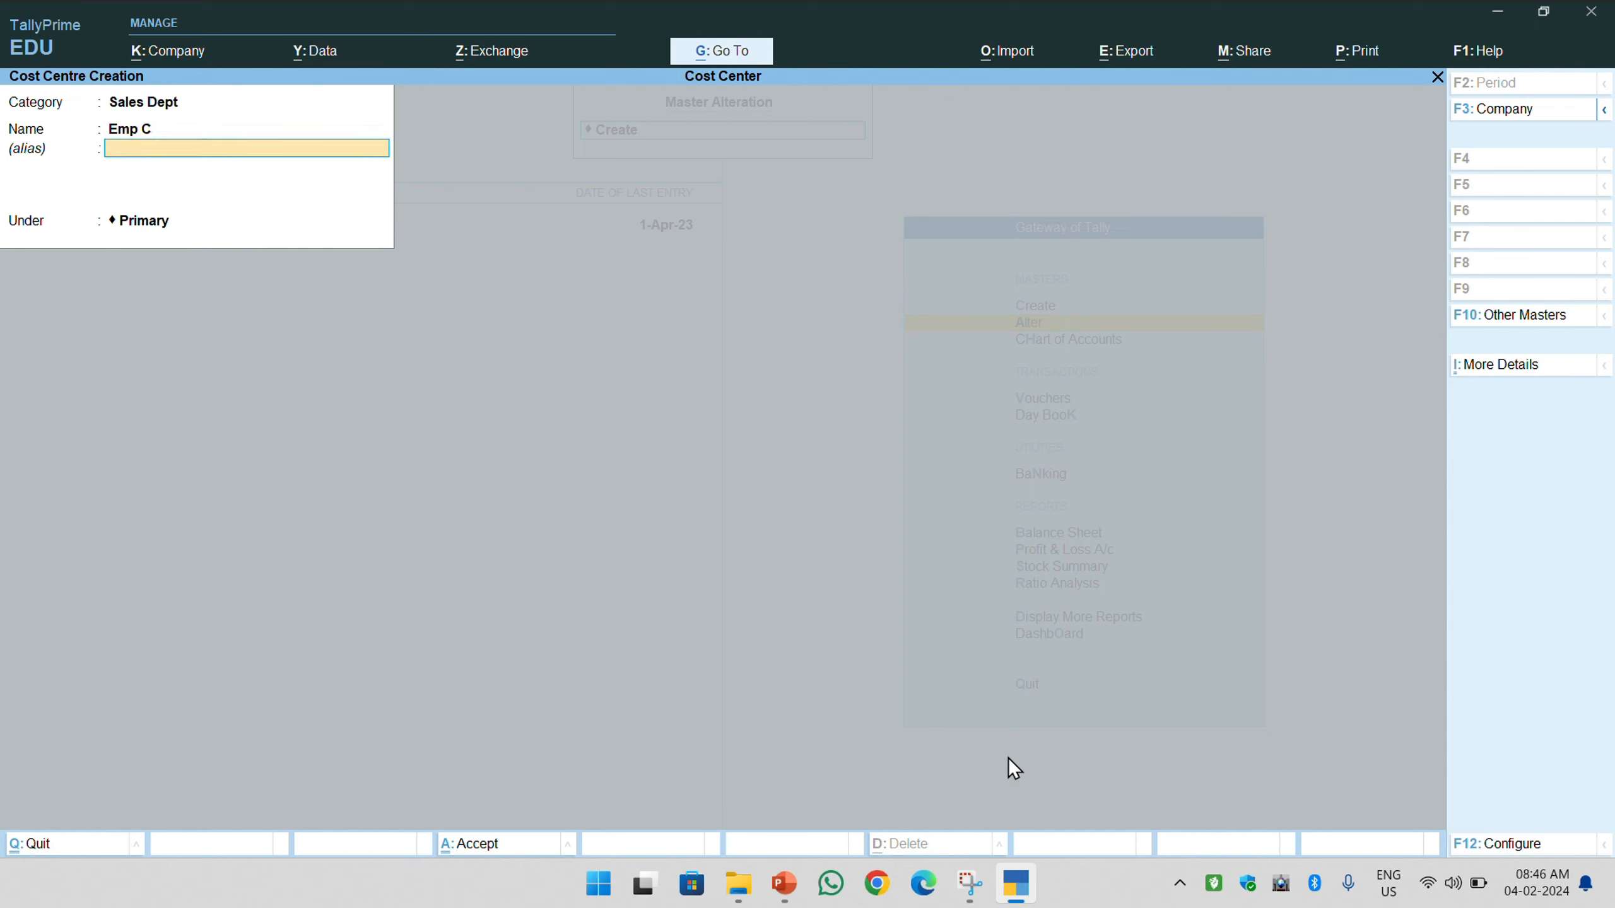
key(Return)
key(Return)
key(Return)
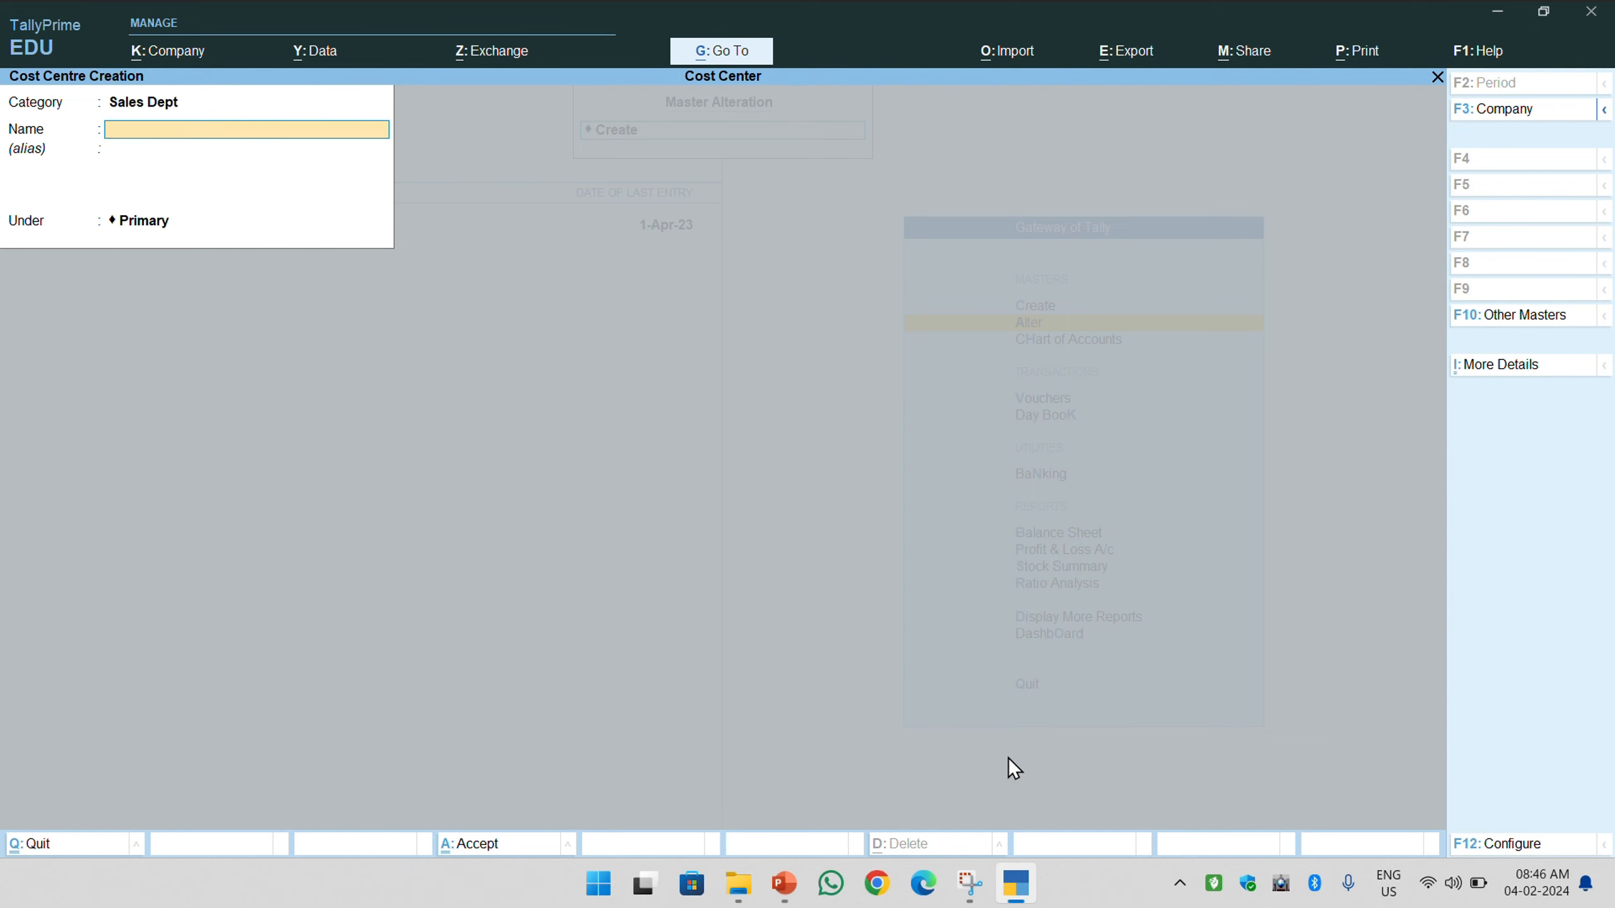
- Create a cost centre named Emp D in category Sales Dept under Primary
text(Em D)
key(Return)
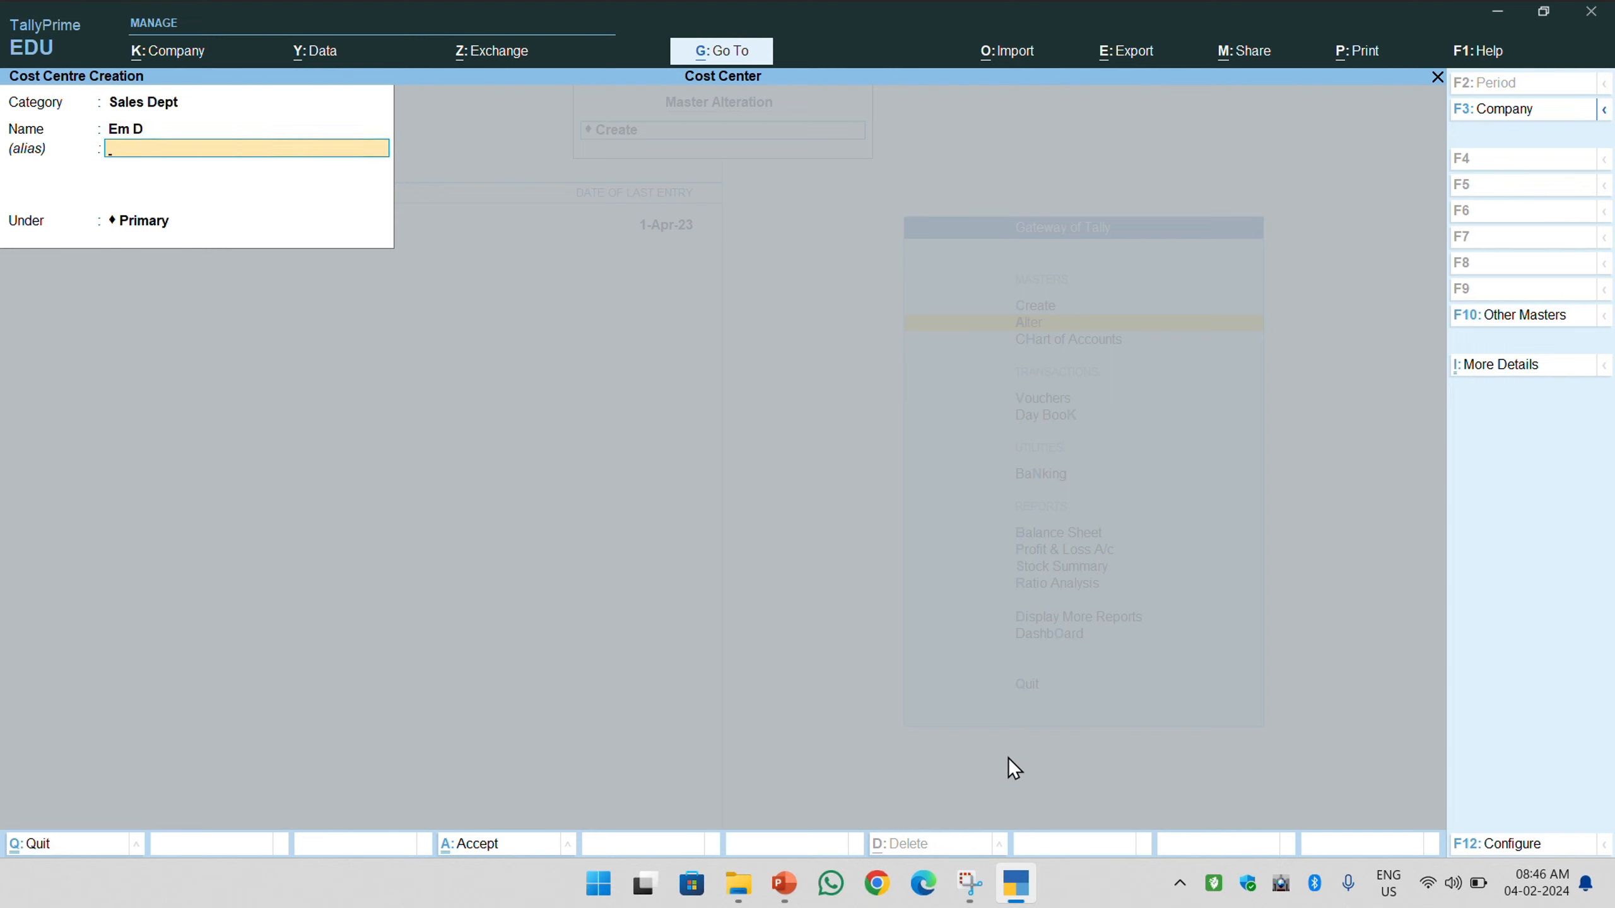
key(Return)
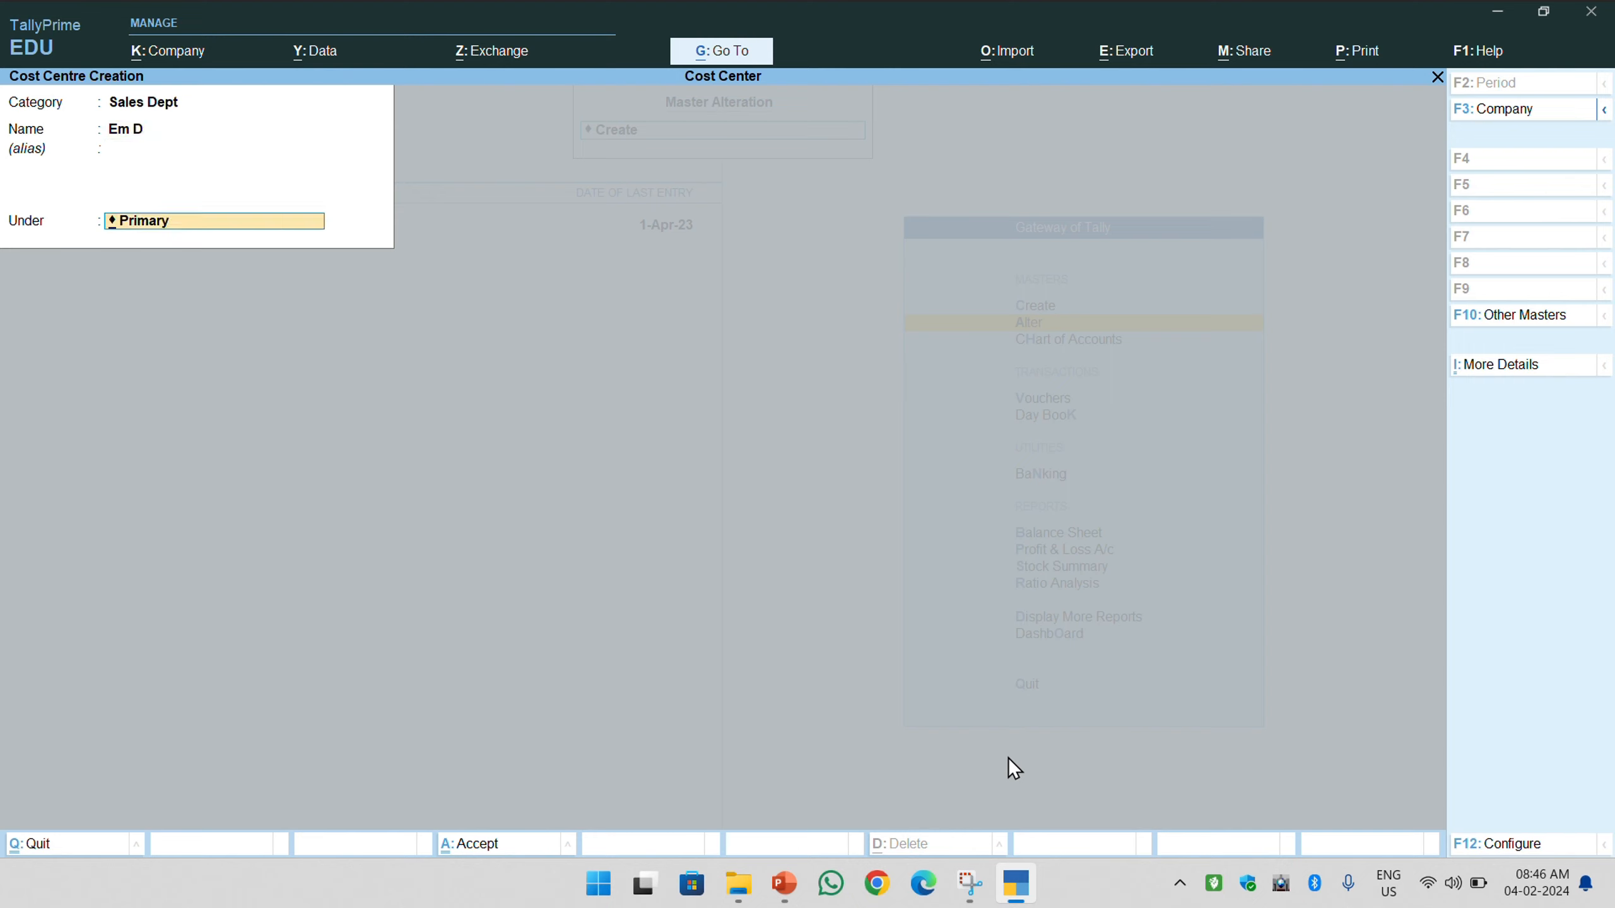
key(BackSpace)
key(BackSpace)
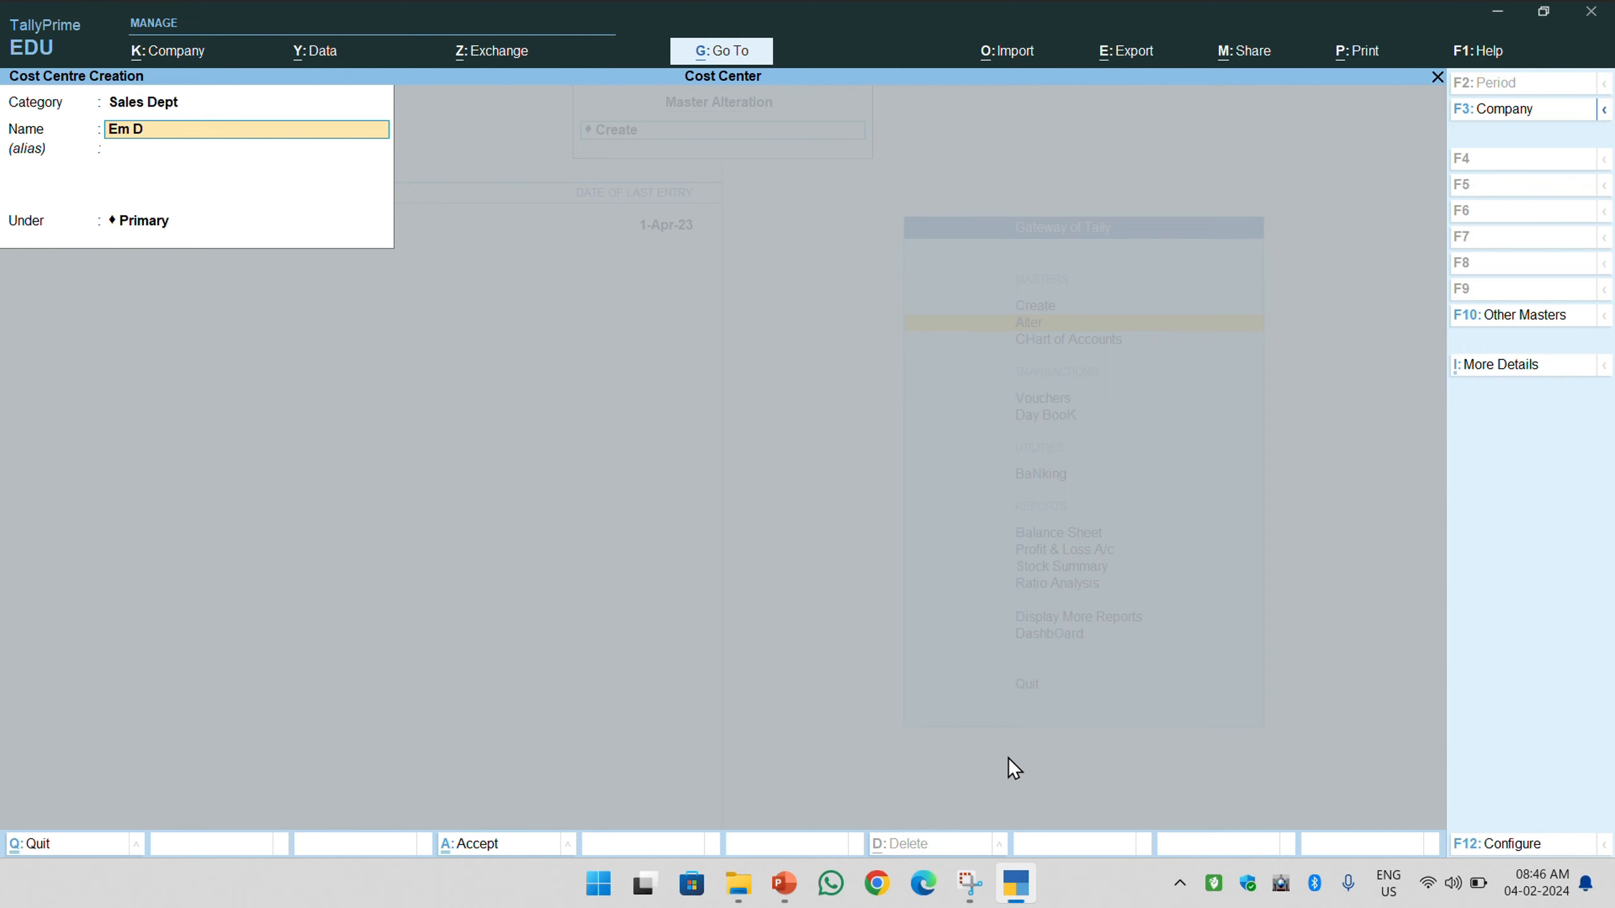
text(Emo)
key(BackSpace)
text(p d)
key(Return)
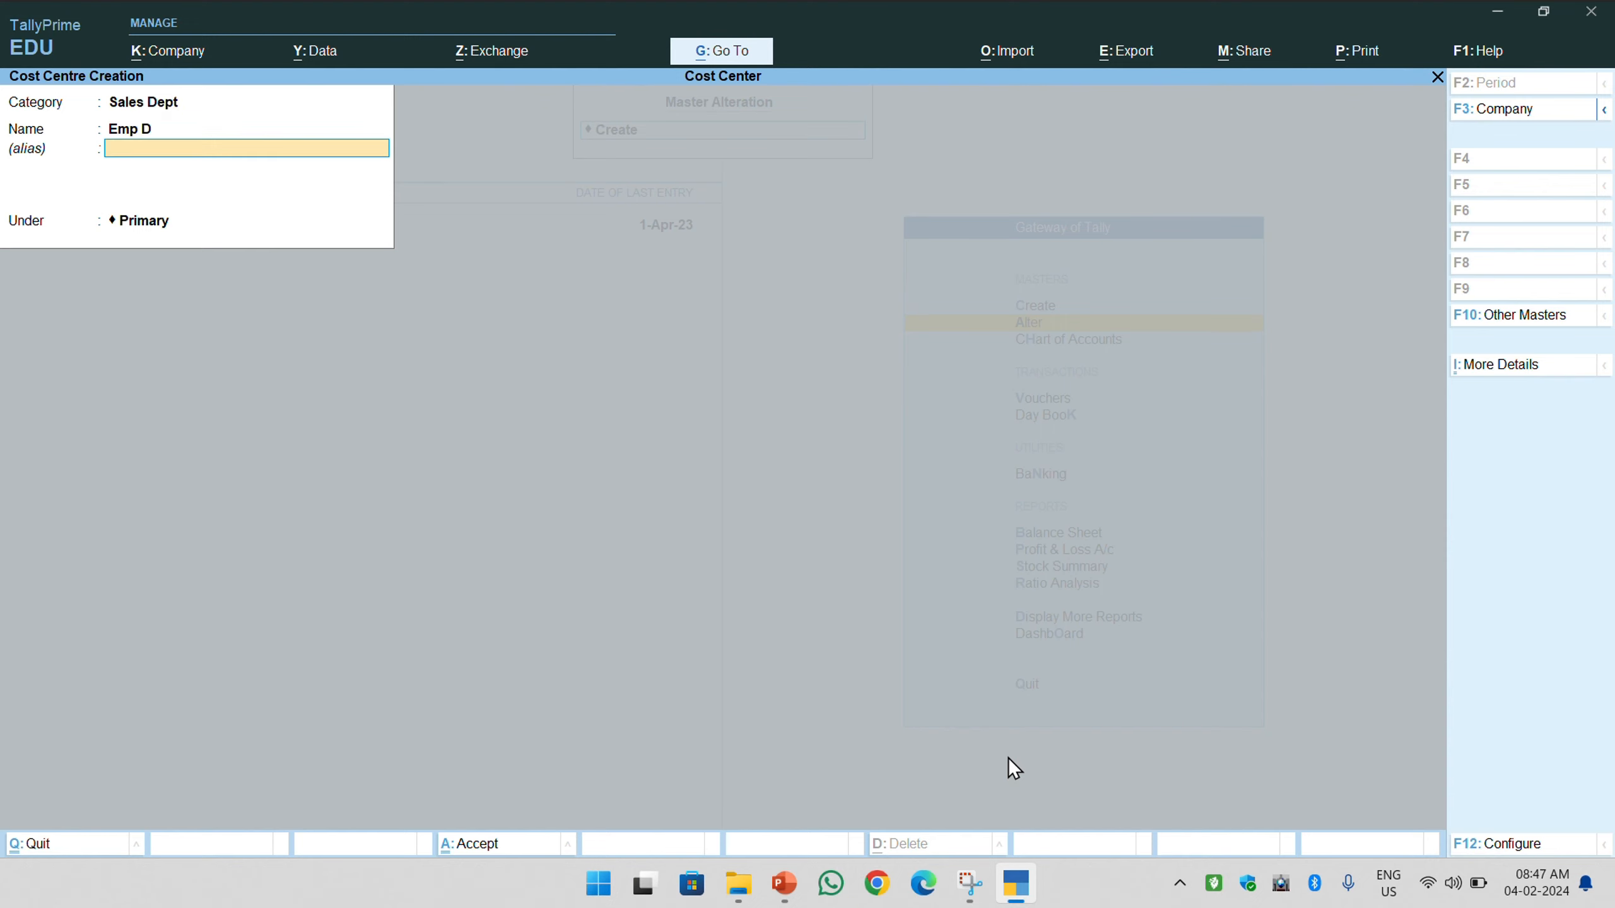
key(Return)
key(Return)
key(Return)
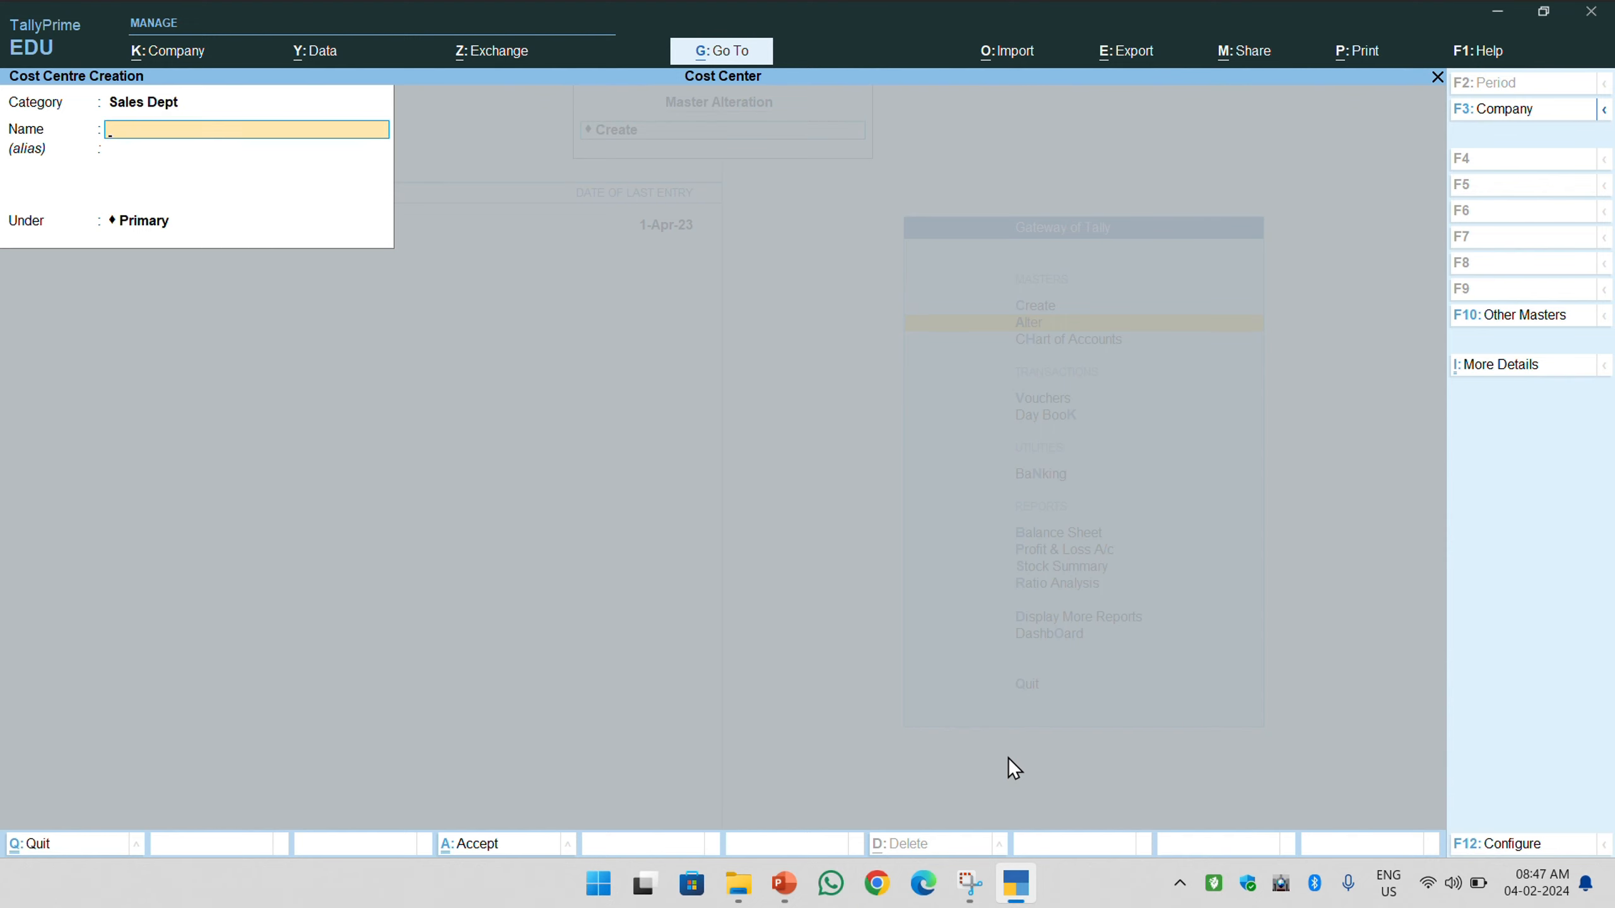
- Lower the computer's sound volume in the quick settings
click(1453, 883)
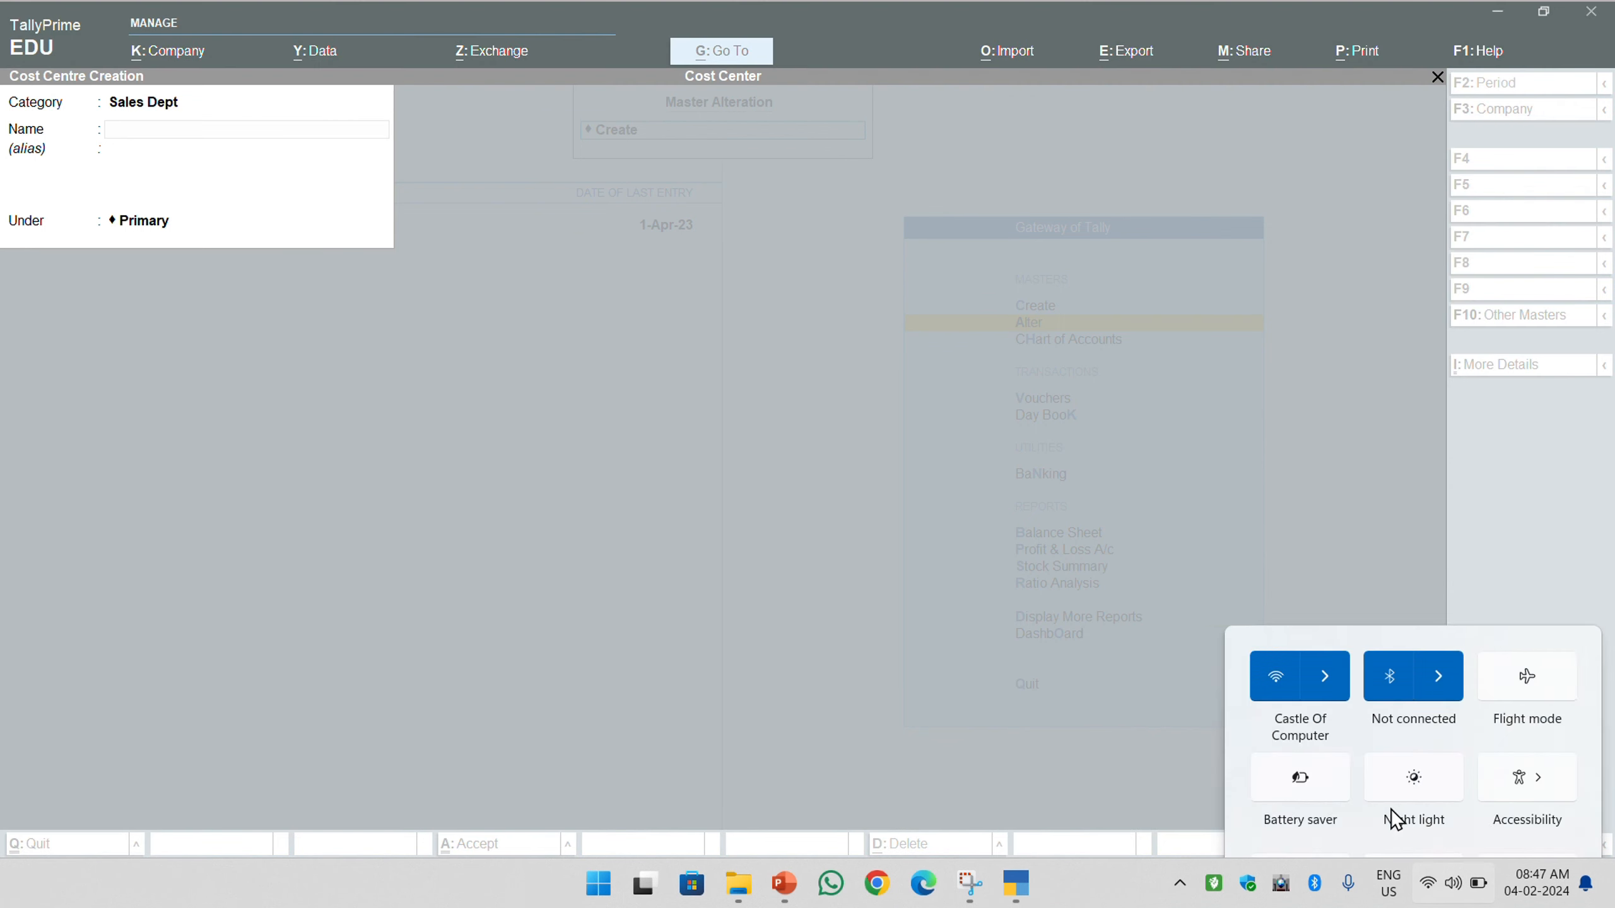
click(1357, 751)
click(1025, 791)
- Quit the blank cost centre creation form and return to the Gateway of Tally
key(Escape)
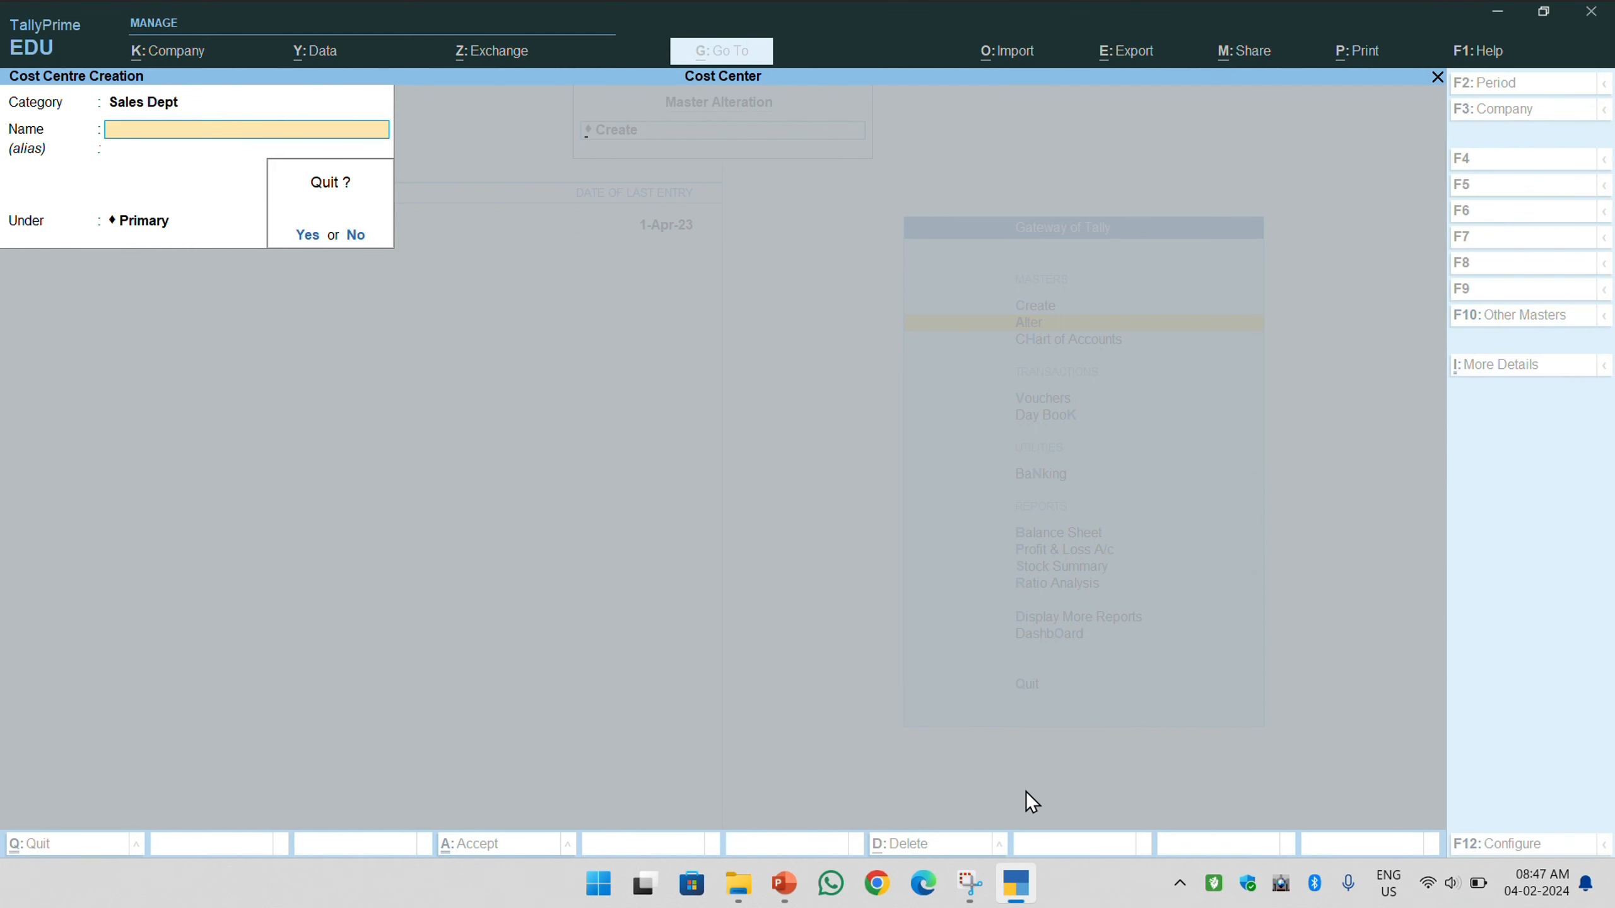
key(Return)
key(BackSpace)
key(Down)
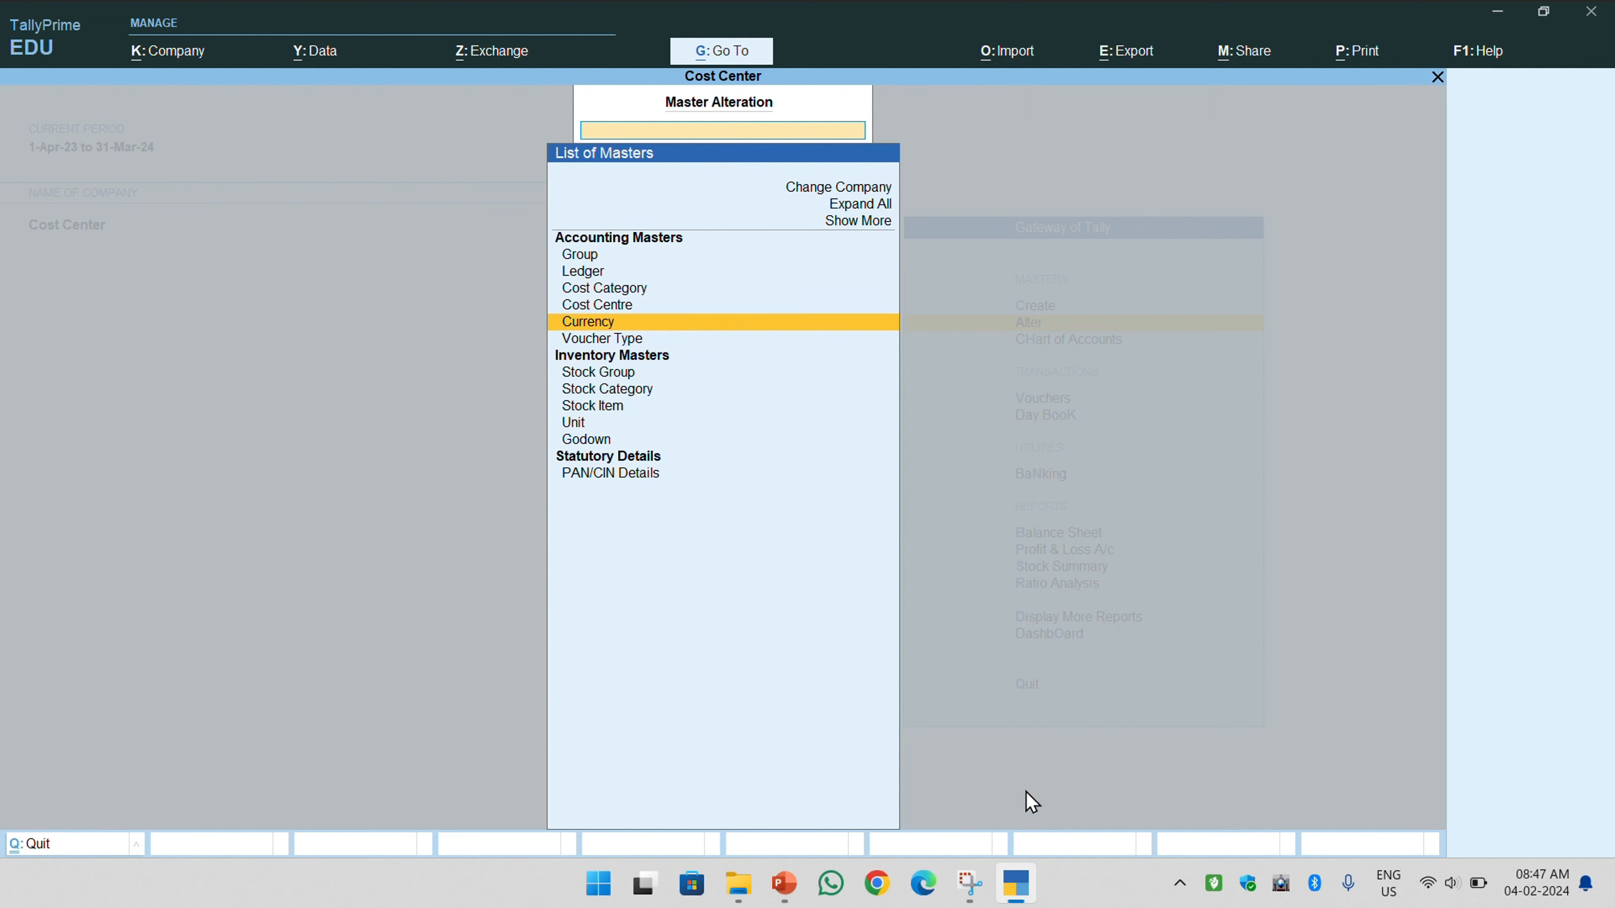
key(Up)
key(Escape)
- Open the master alteration list and expand it to show more master types
key(Down)
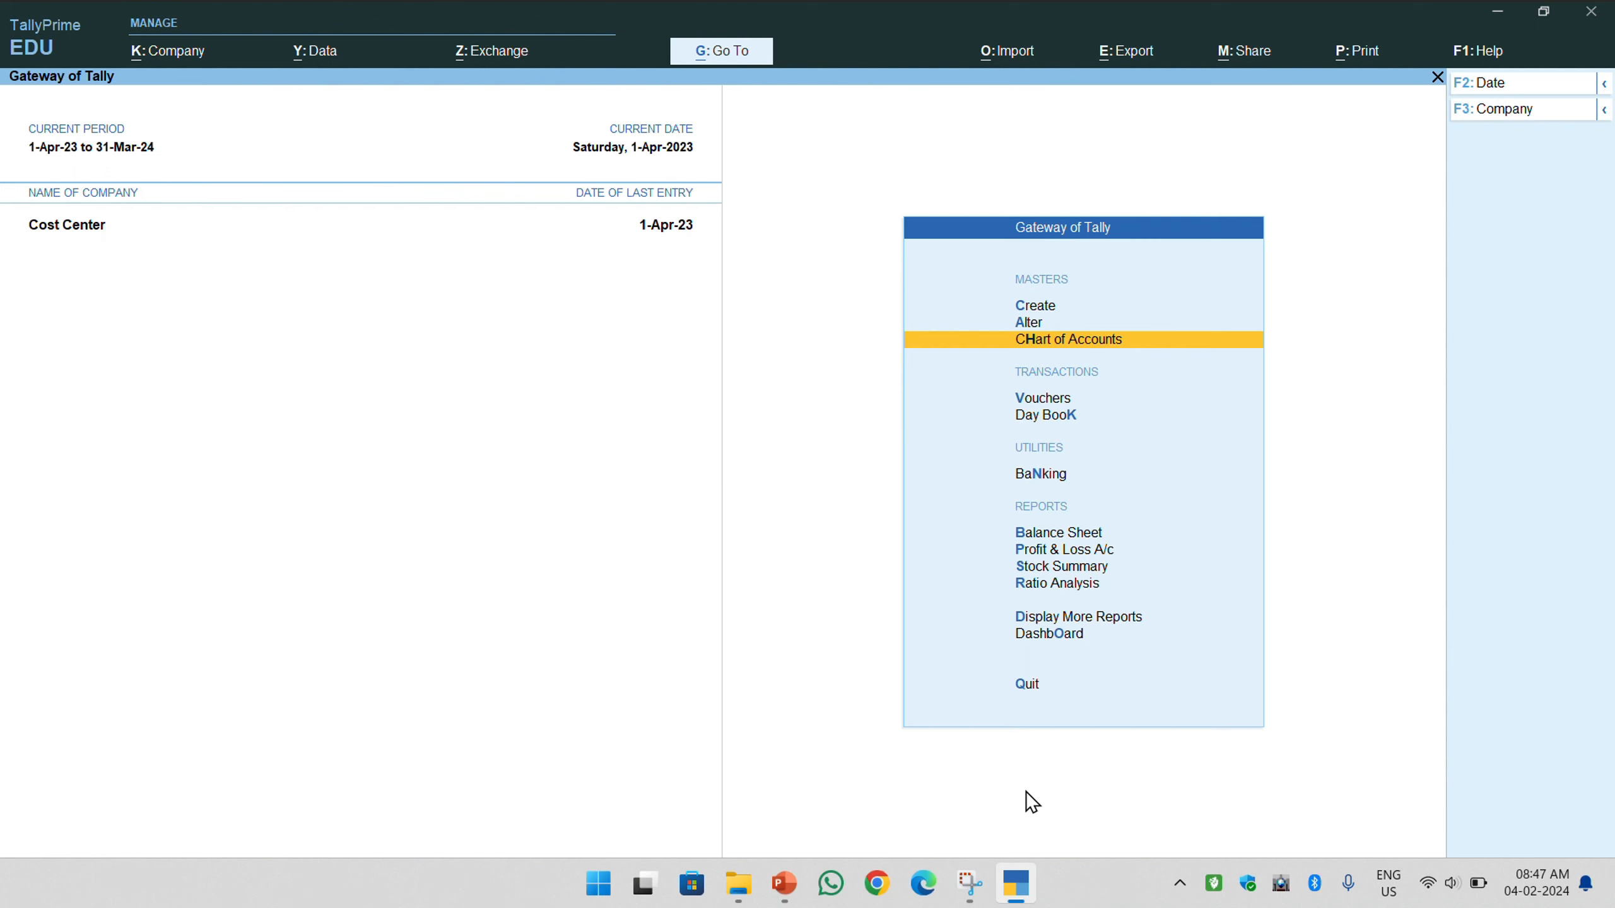
key(Up)
key(Return)
key(Down)
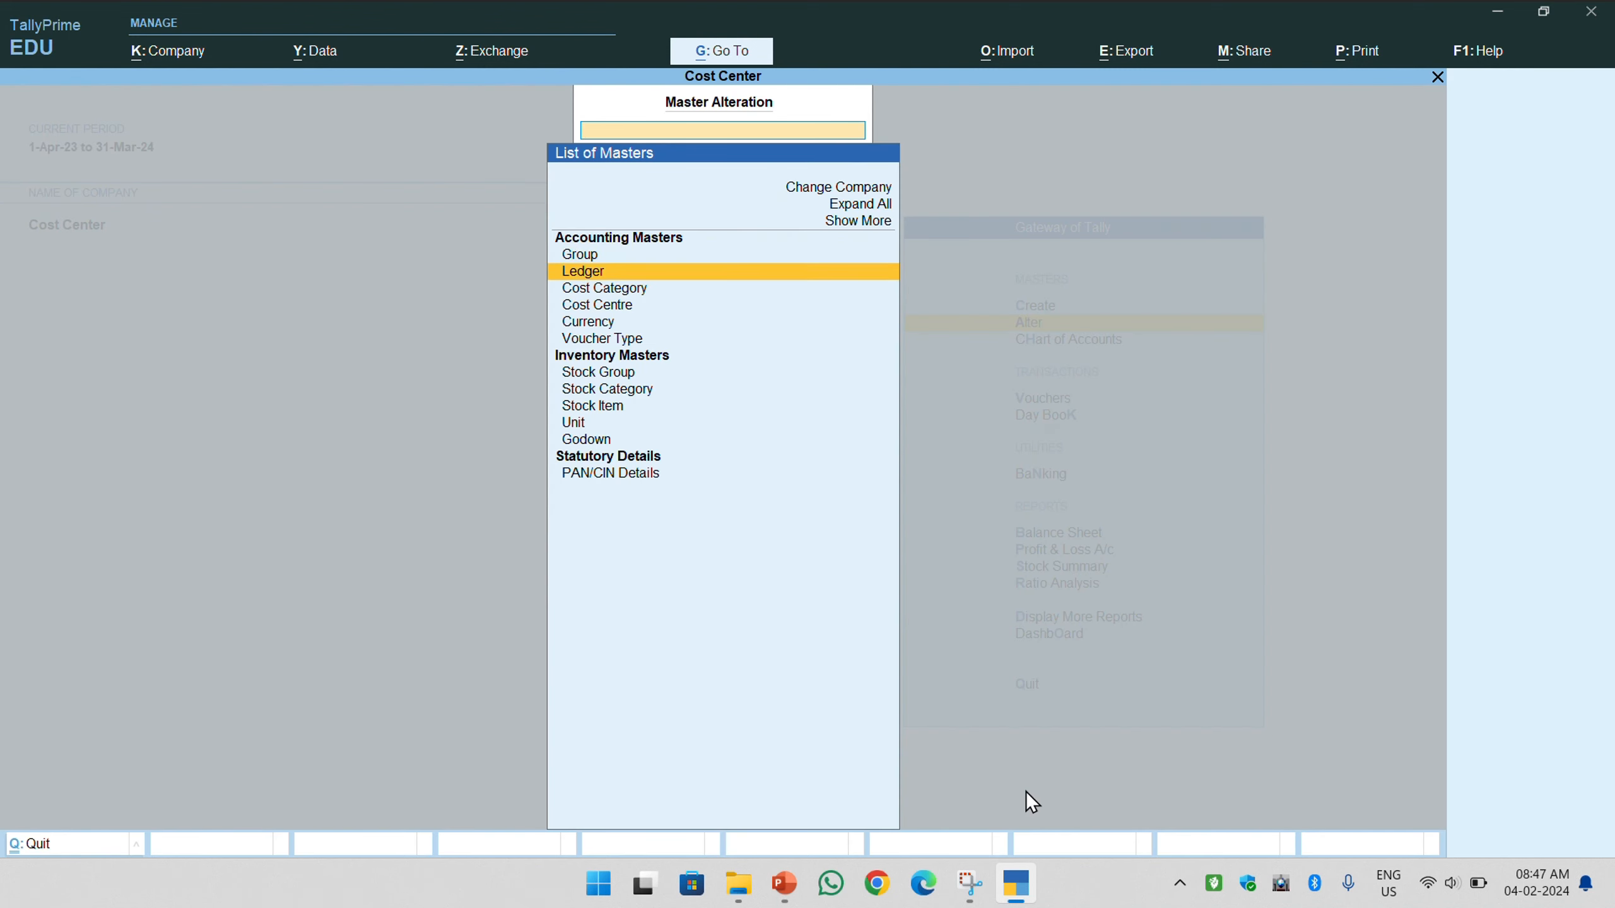
key(Down)
key(Down)
key(Up)
key(Up)
key(Up)
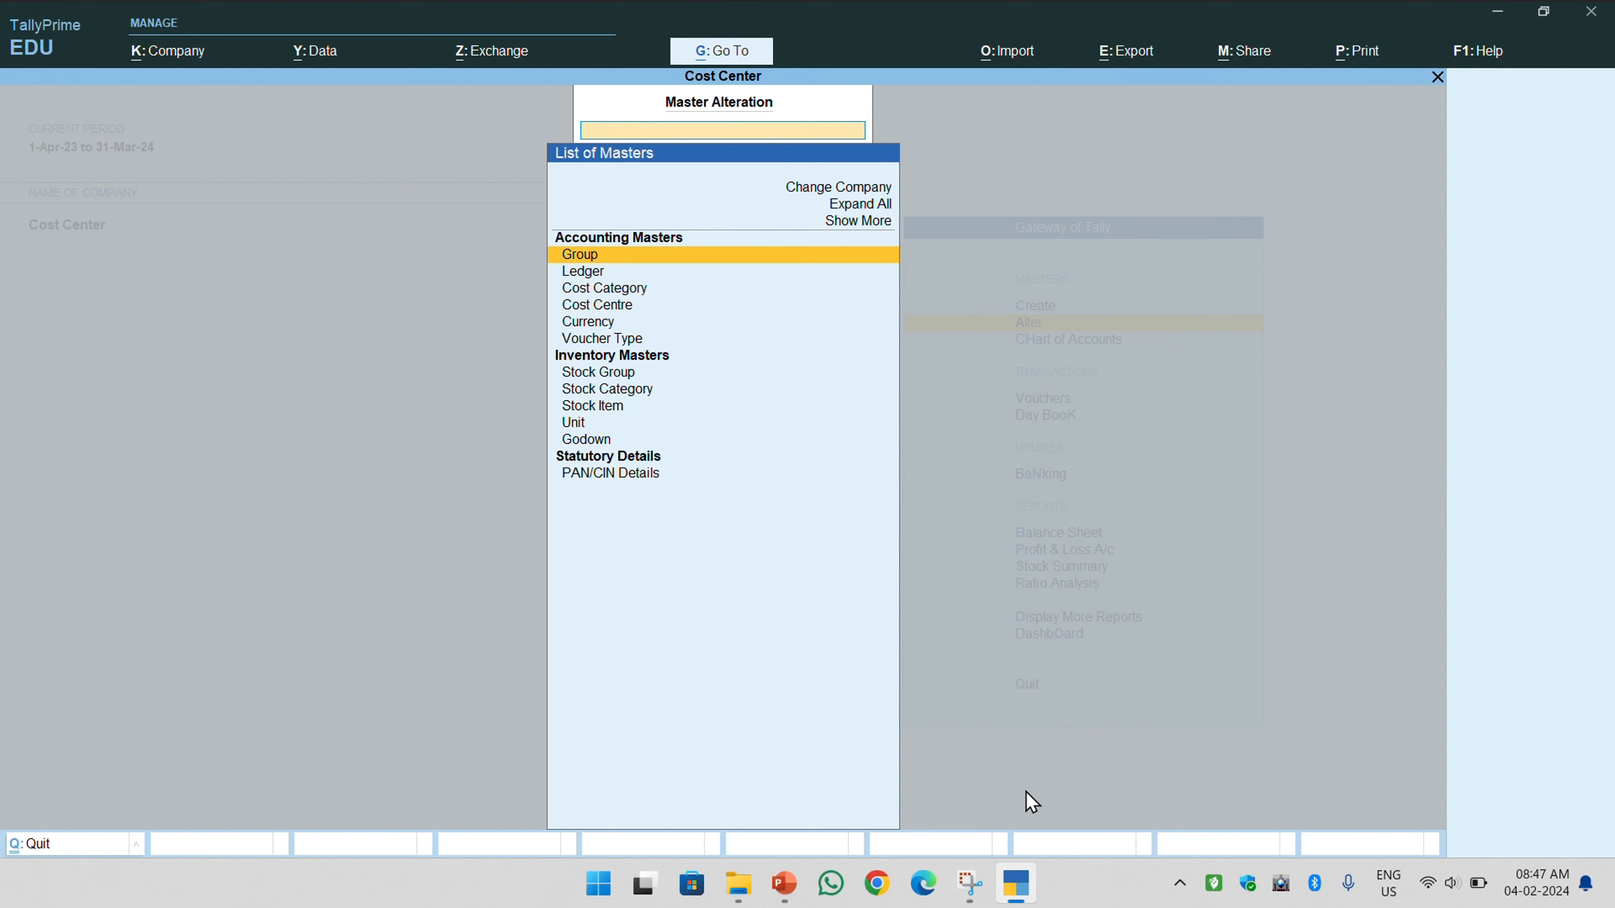
key(Up)
key(Return)
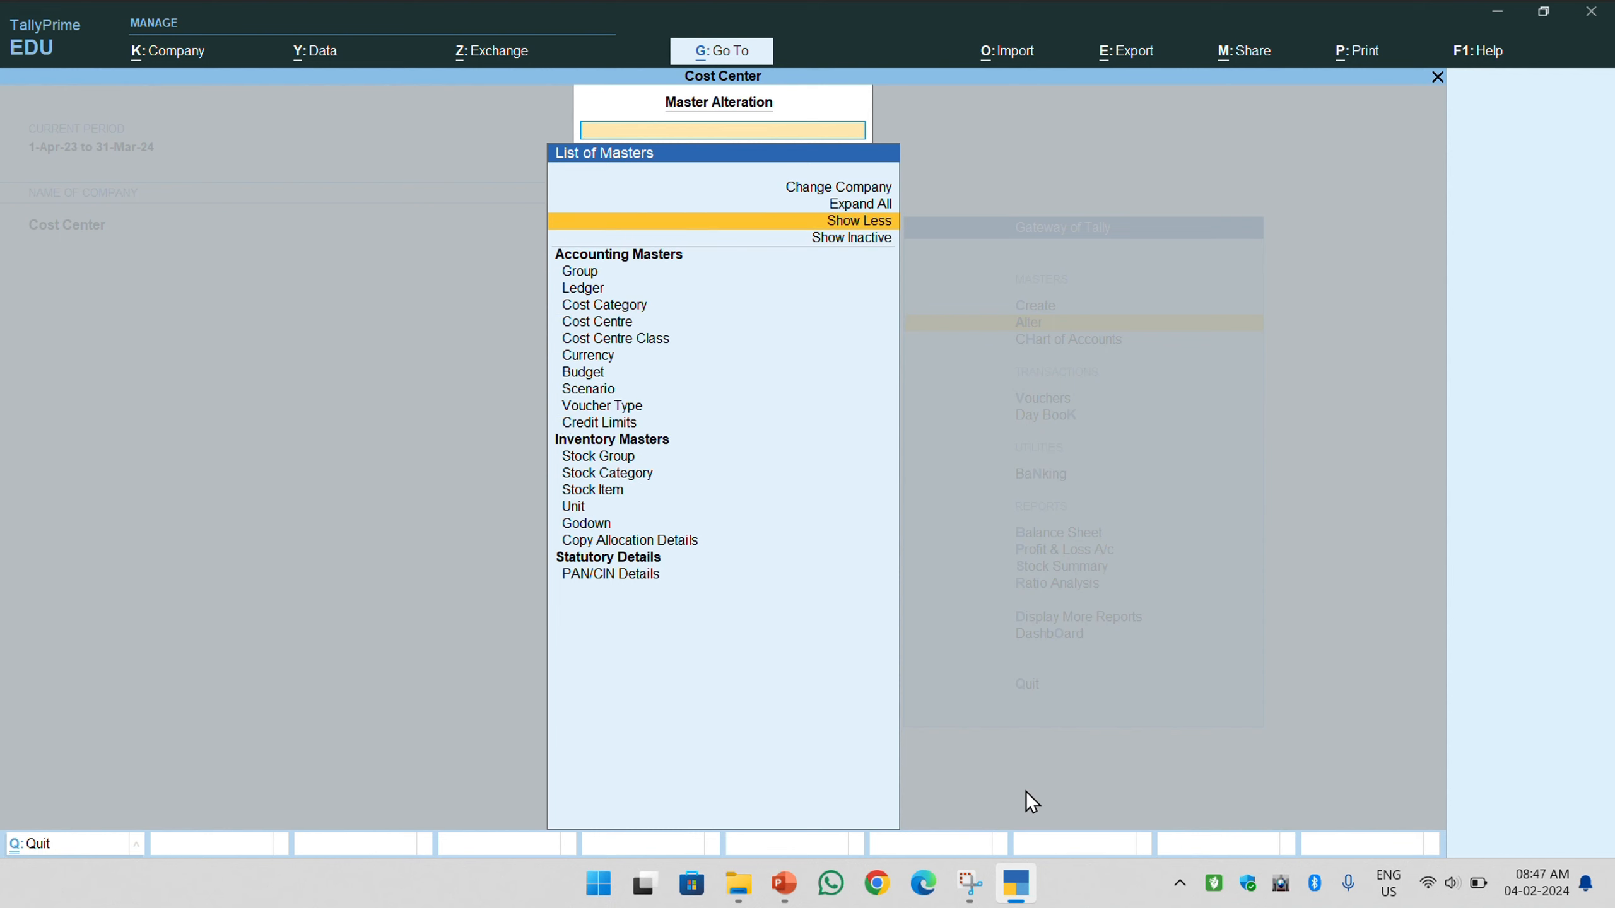
- Open the Cost Centre Class master and add a class named Commission Class
key(Down)
key(Down)
key(Down)
key(Down)
key(Down)
key(Down)
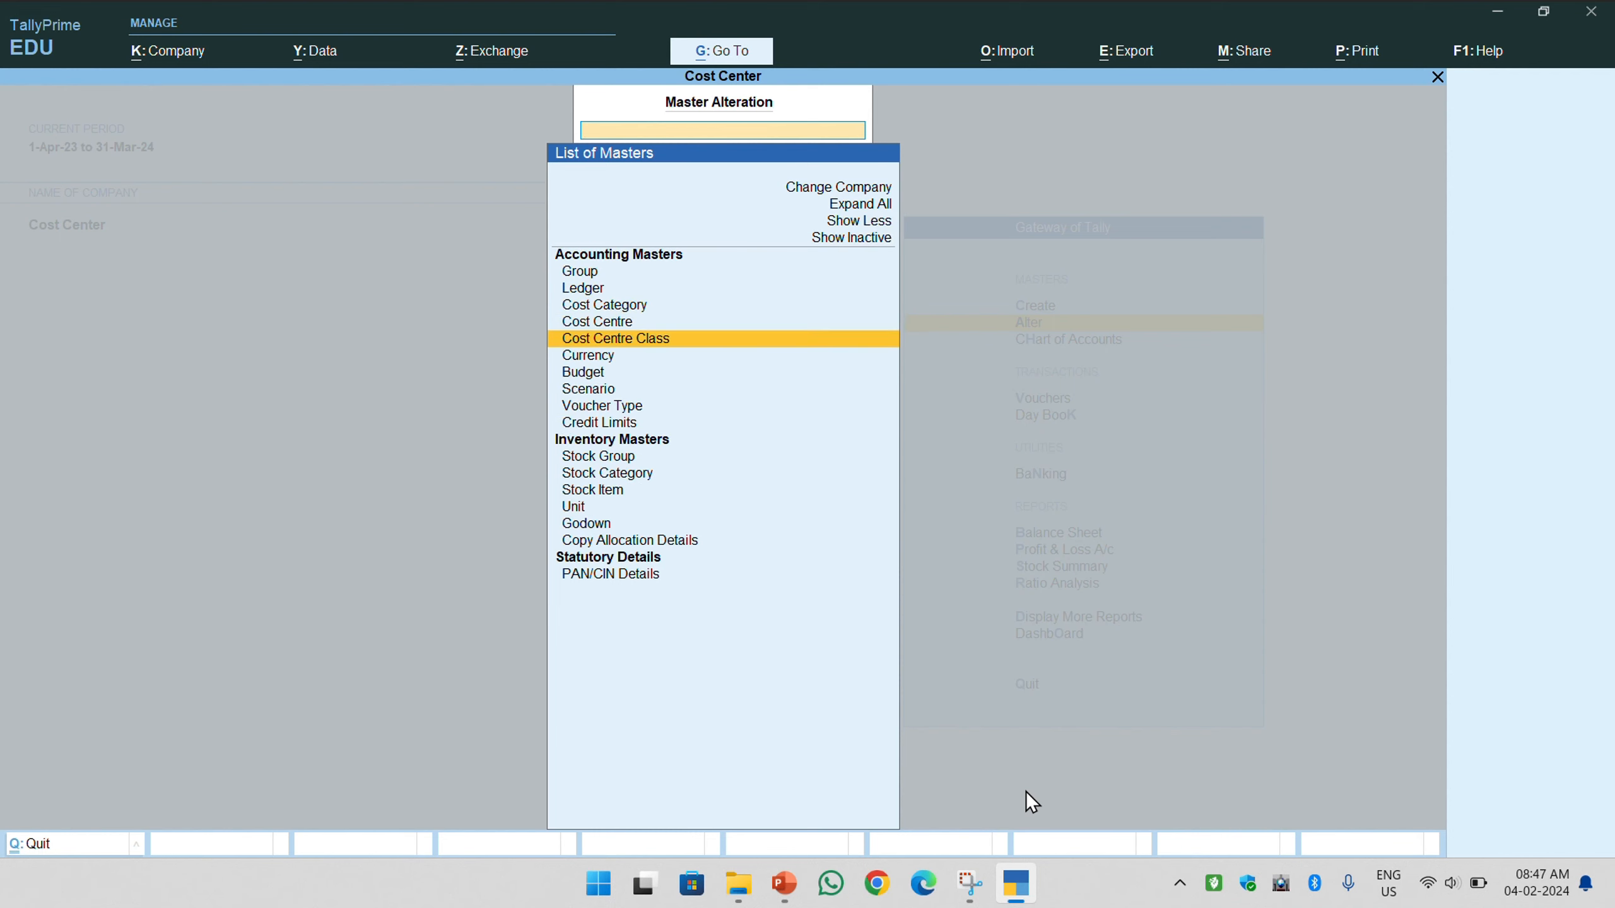
key(Return)
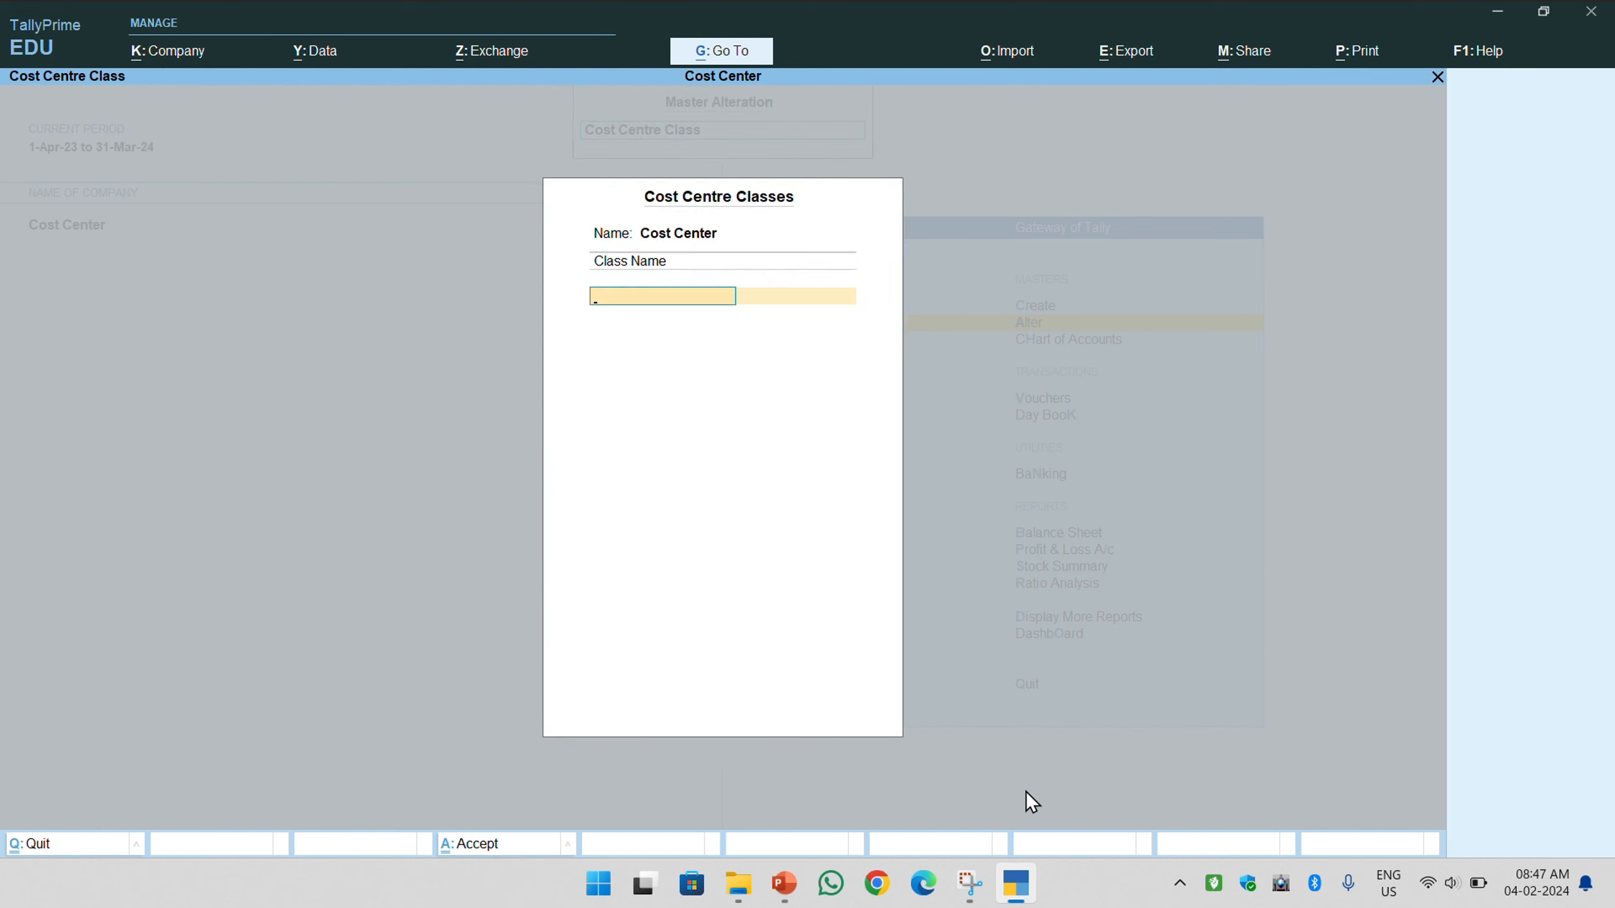
text(Commisso)
key(BackSpace)
text(ion Cless)
key(Return)
- Select the Sales Dept category for the class and allocate 25% to Emp A and 20% to Emp B
key(Down)
key(Down)
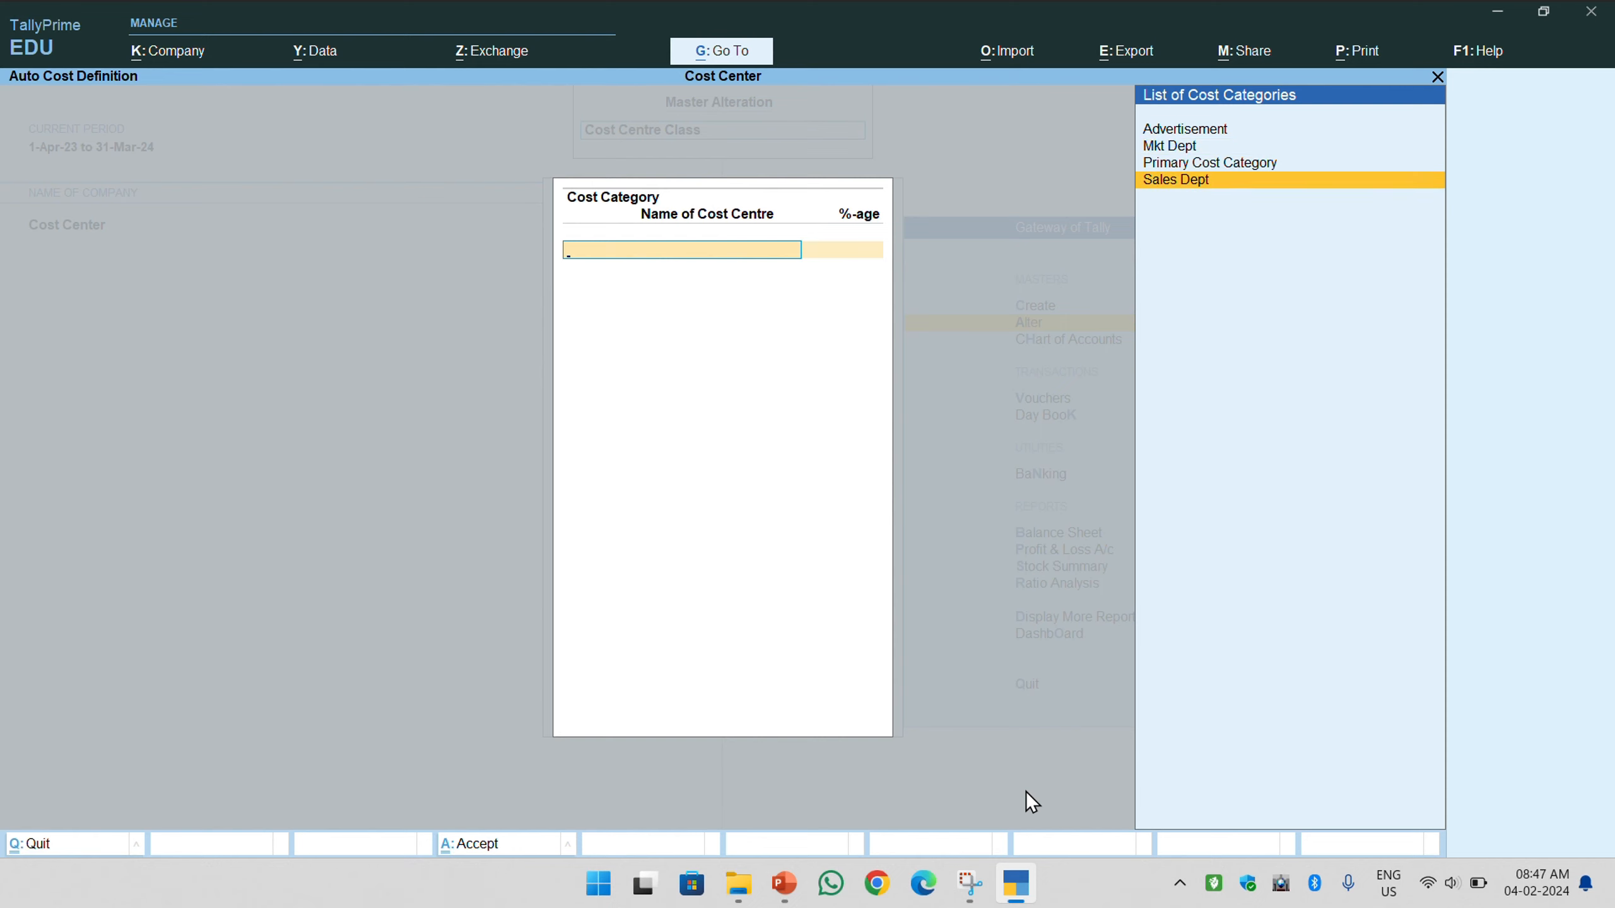
key(Return)
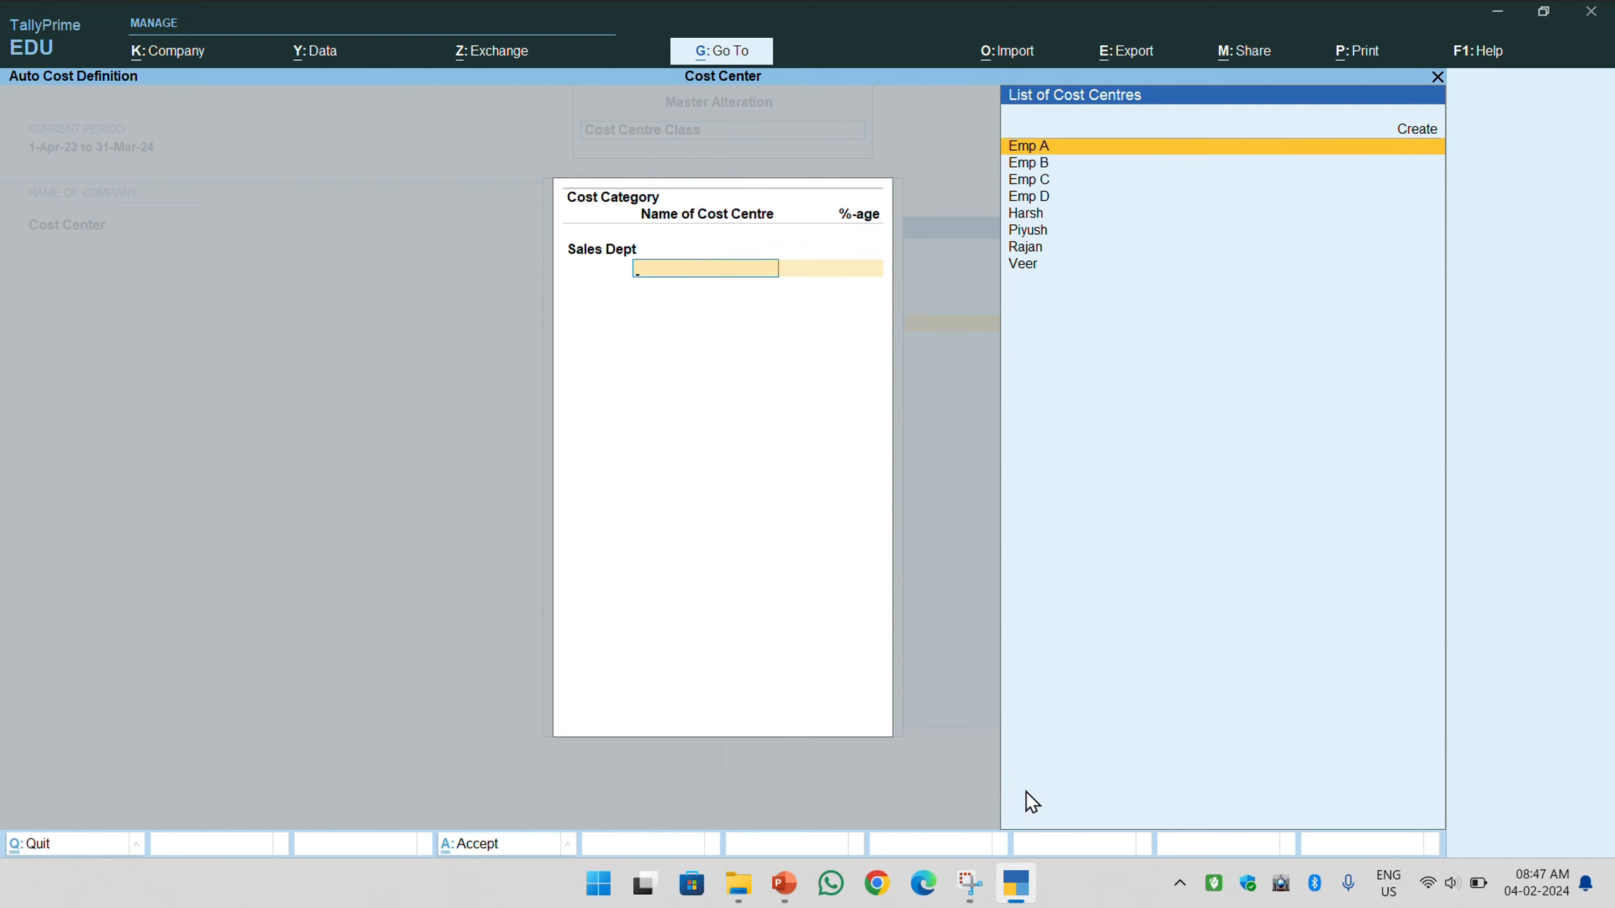
key(Return)
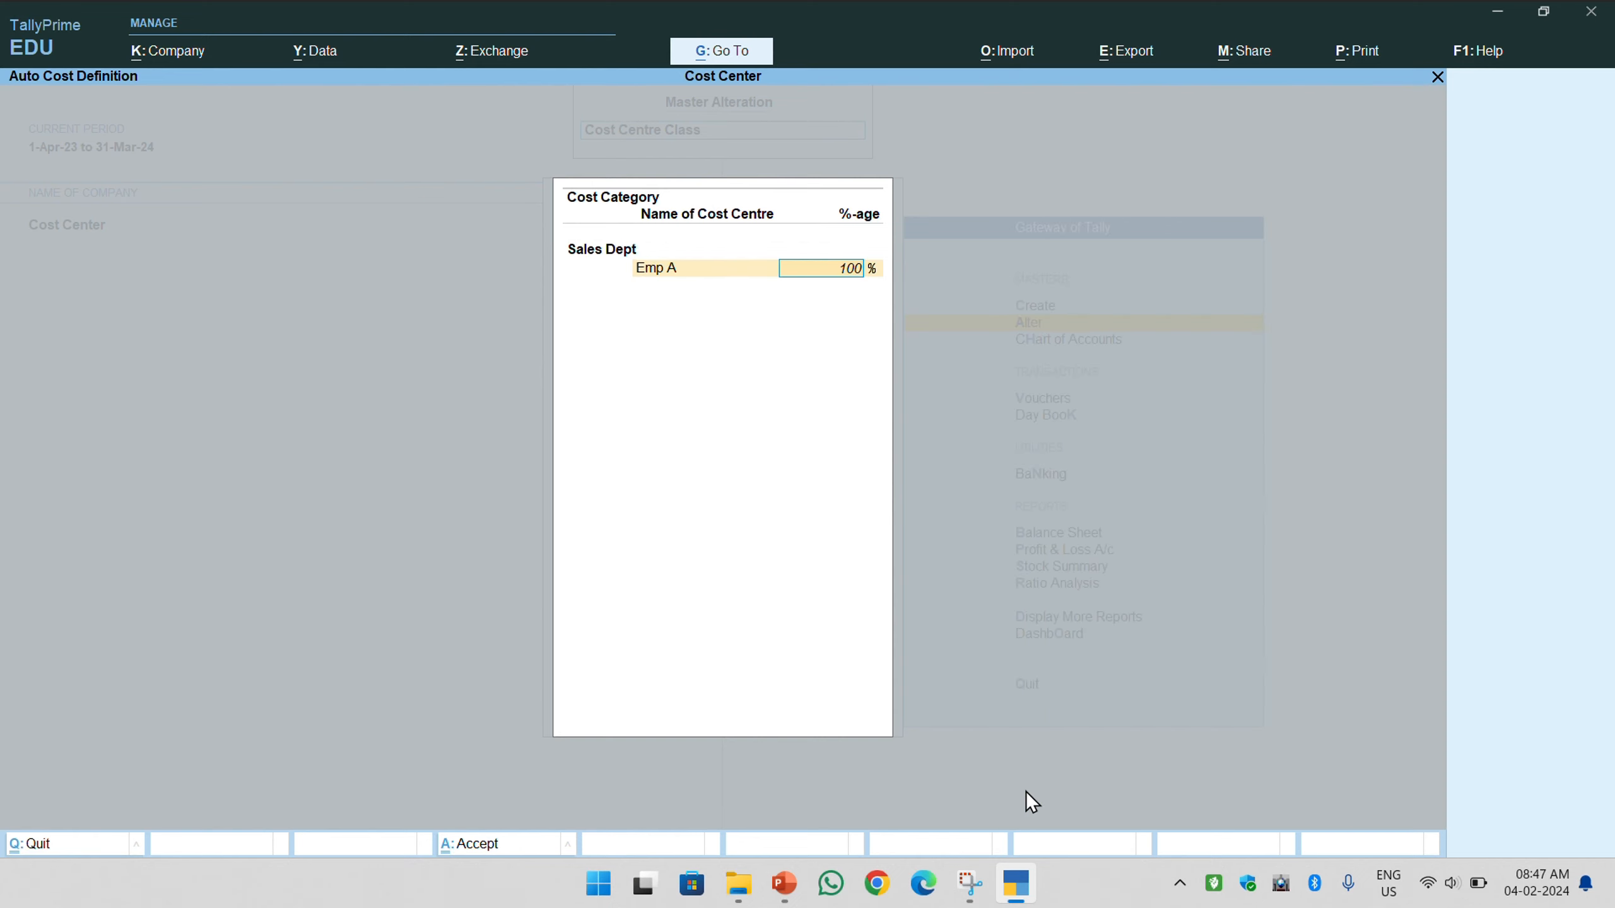
text(25)
key(Return)
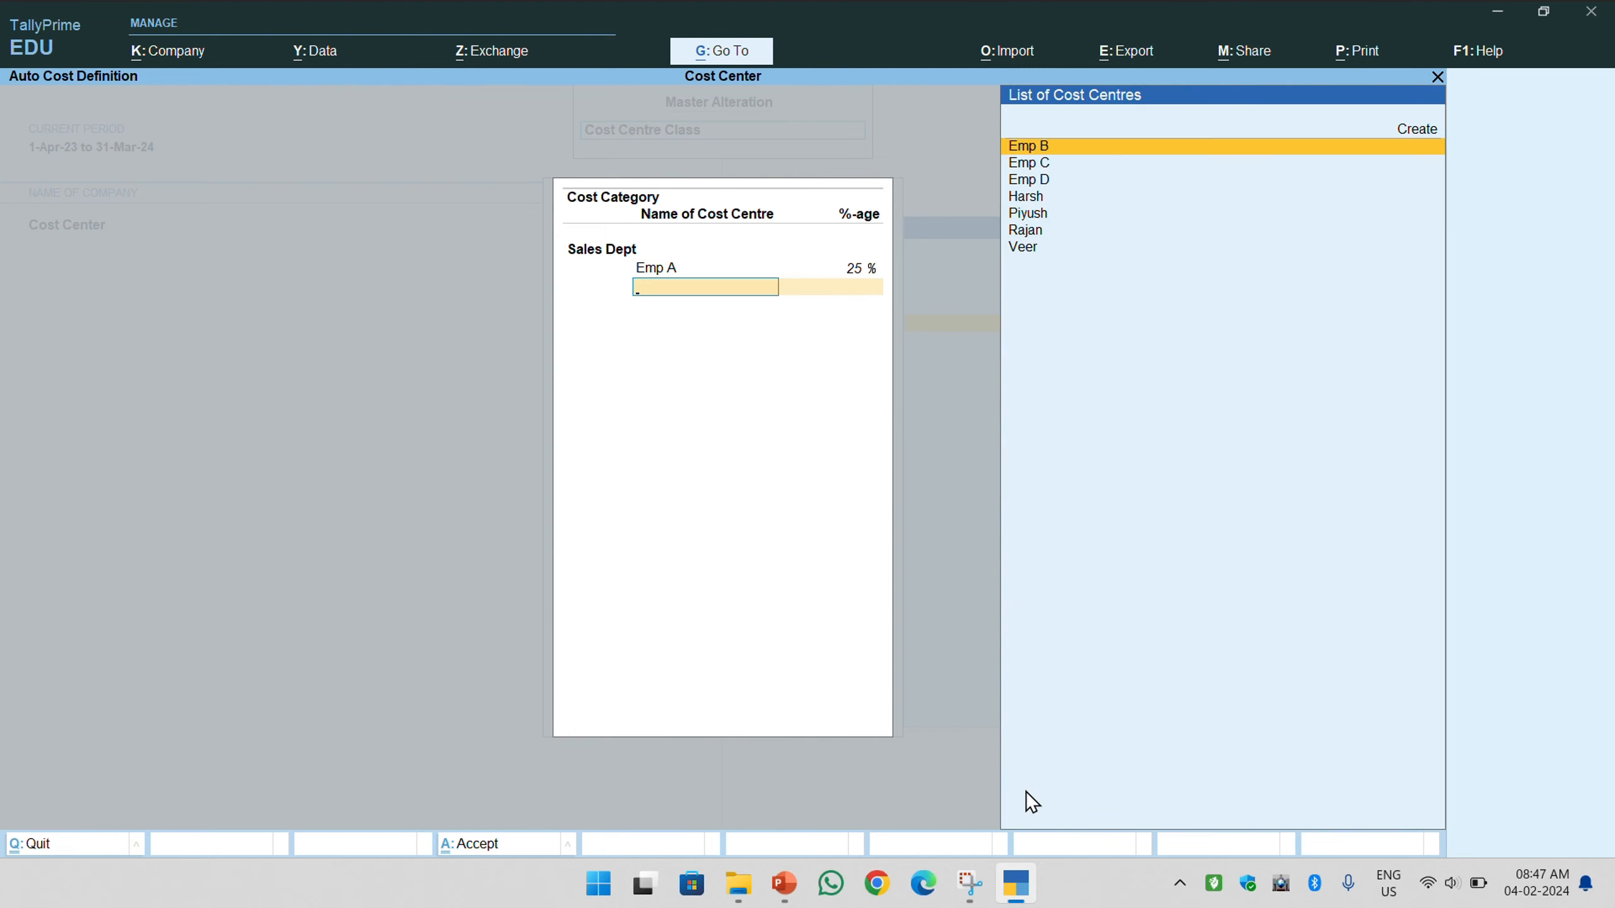
key(Return)
text(1)
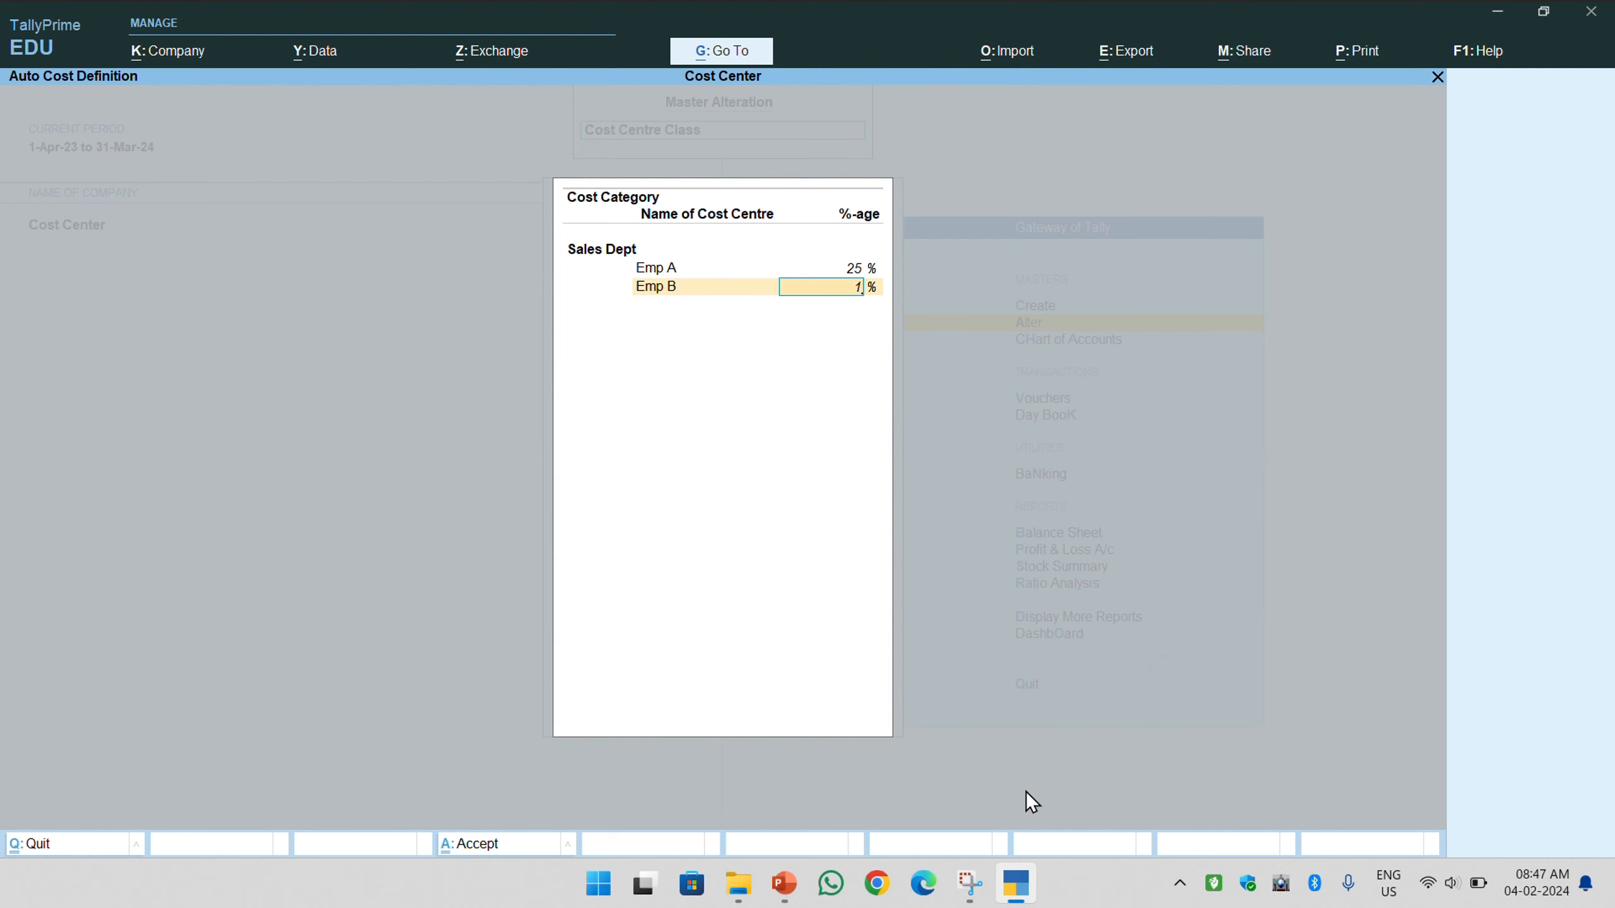
text(20)
key(Return)
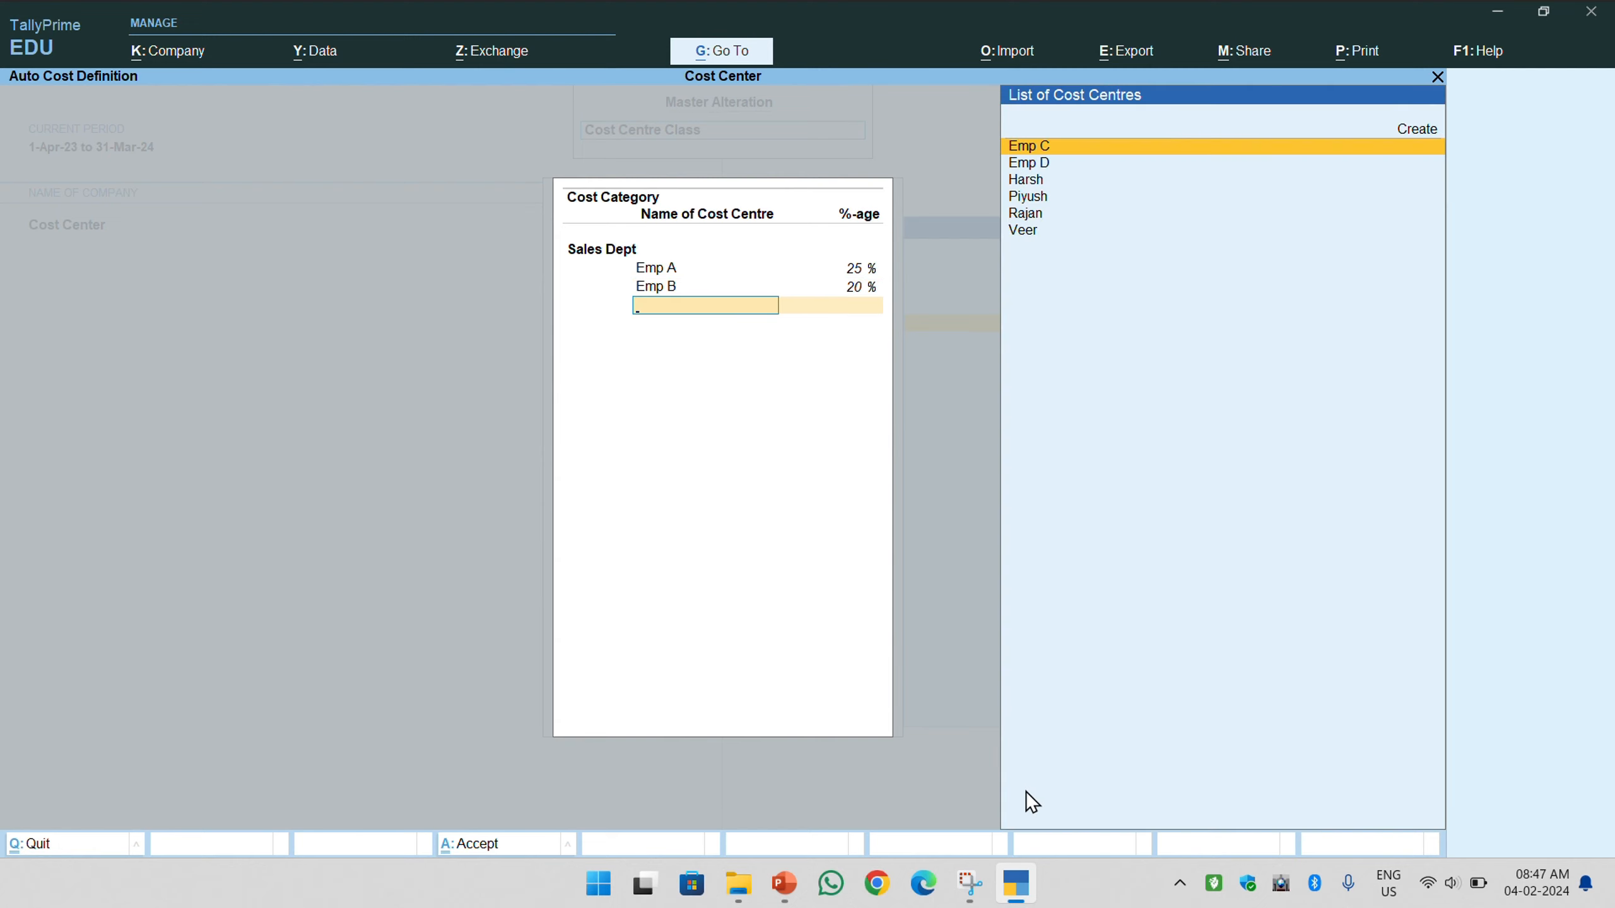
- Allocate 35% to Emp C and 20% to Emp D, end the list and save the cost centre class
key(Return)
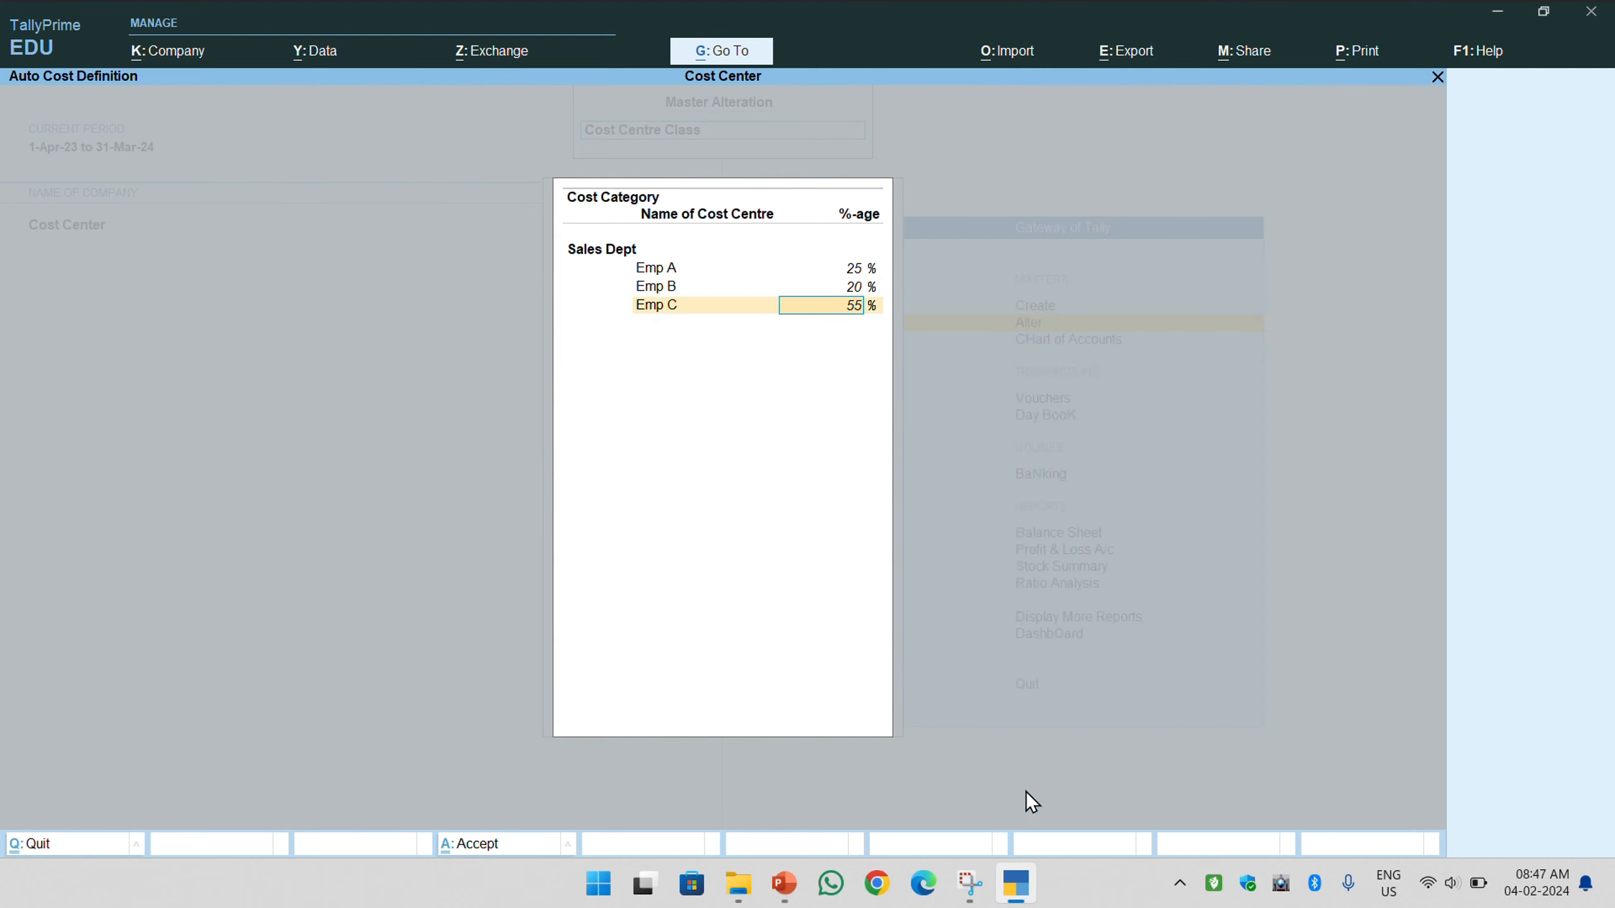
text(35)
key(Return)
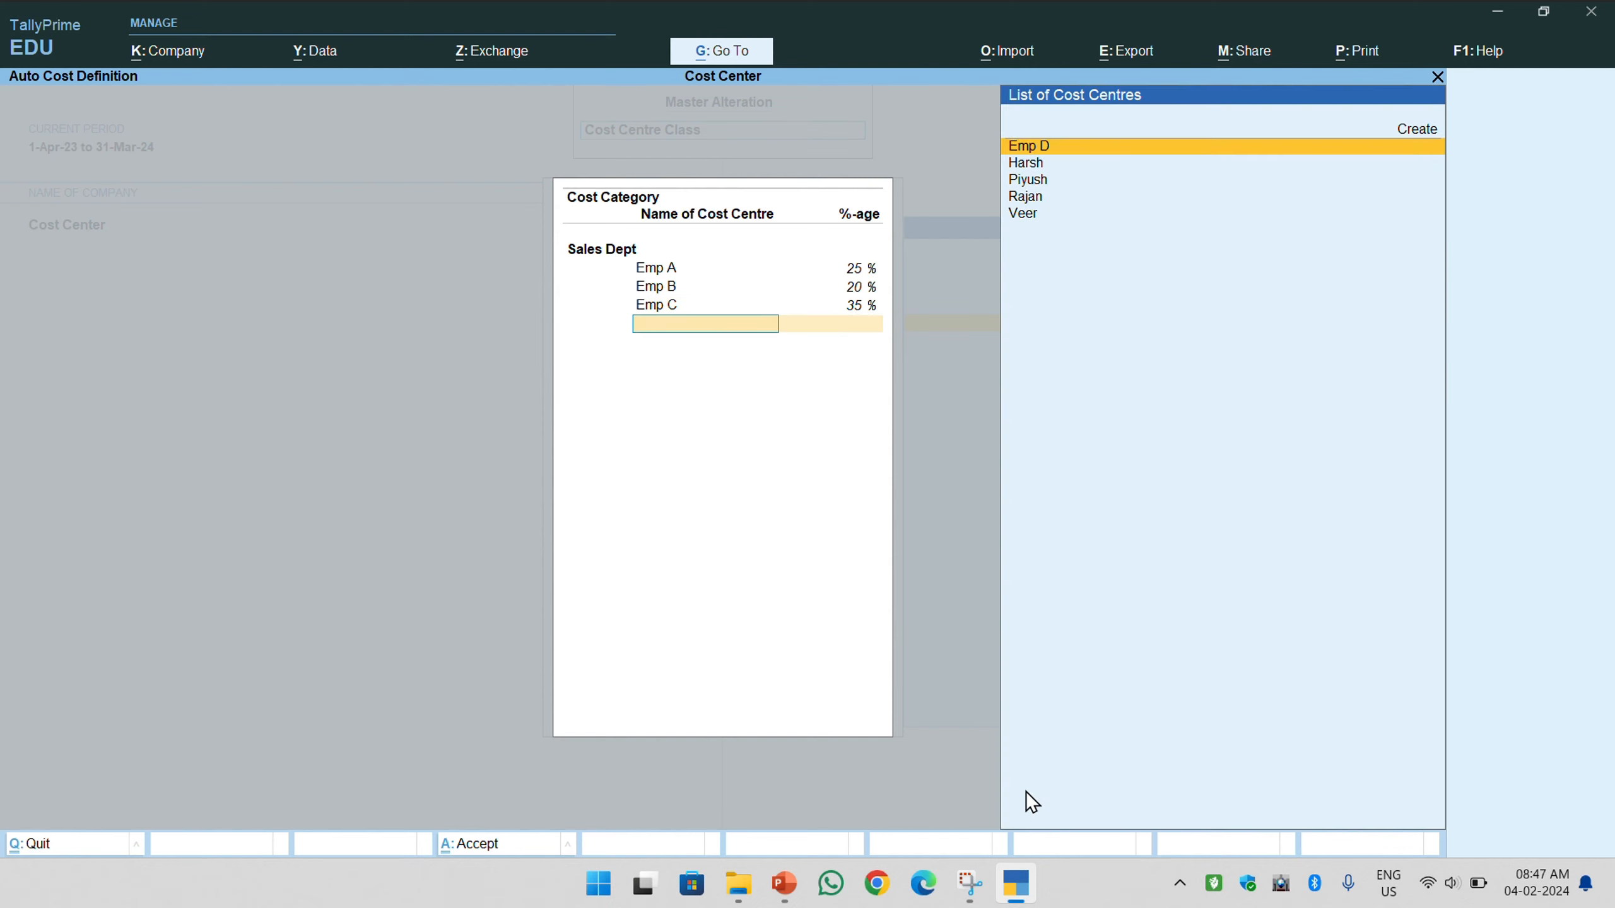
key(Return)
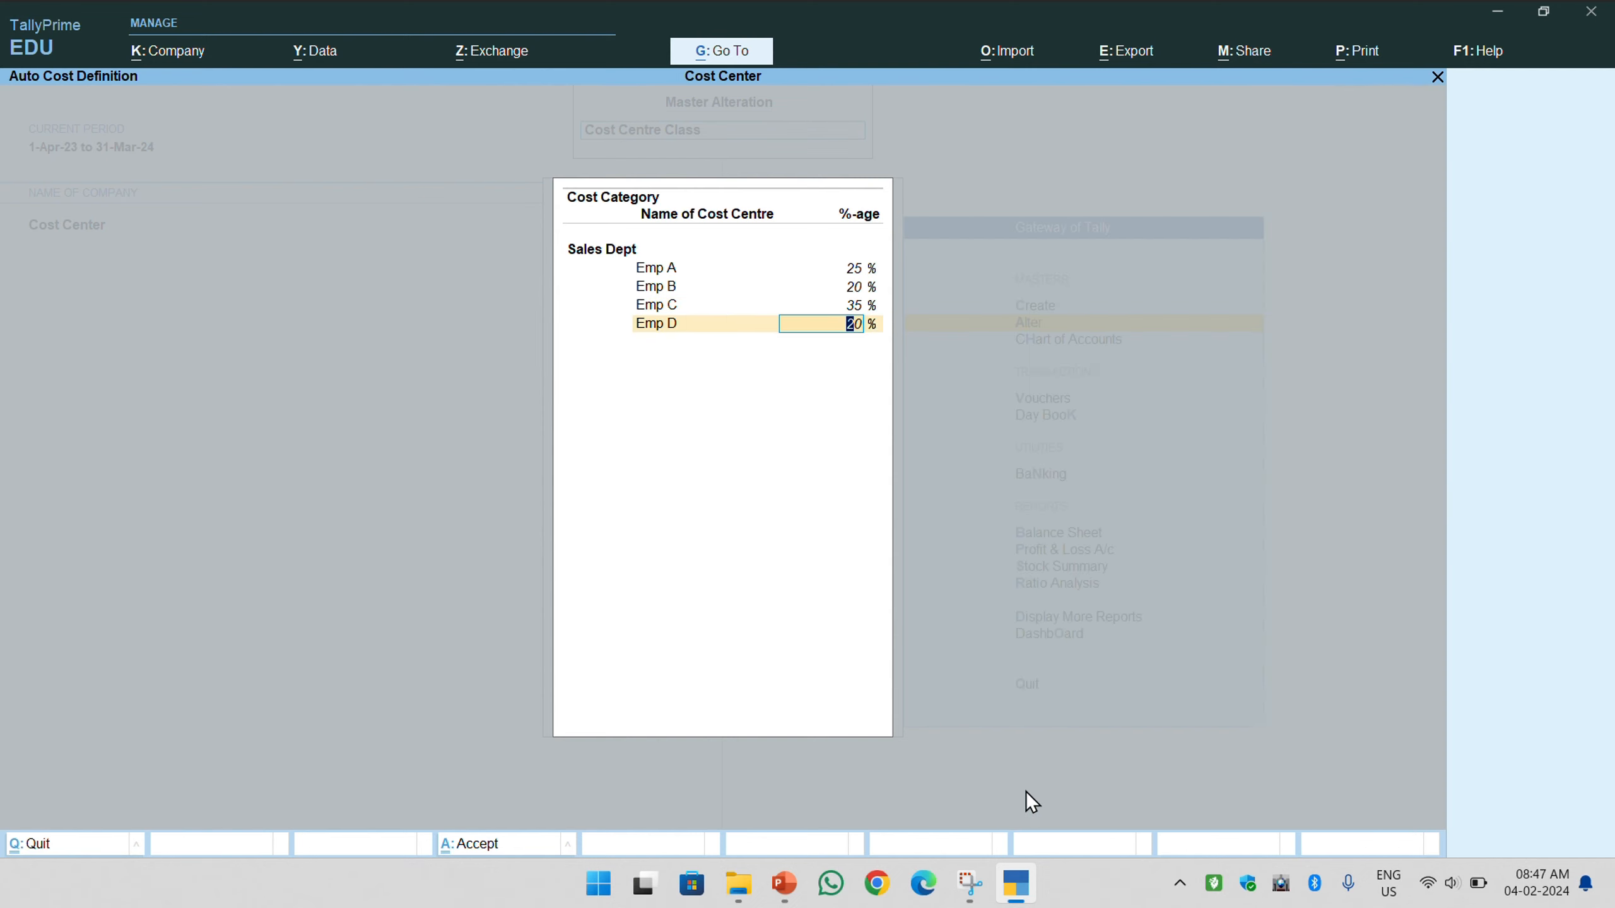
key(Return)
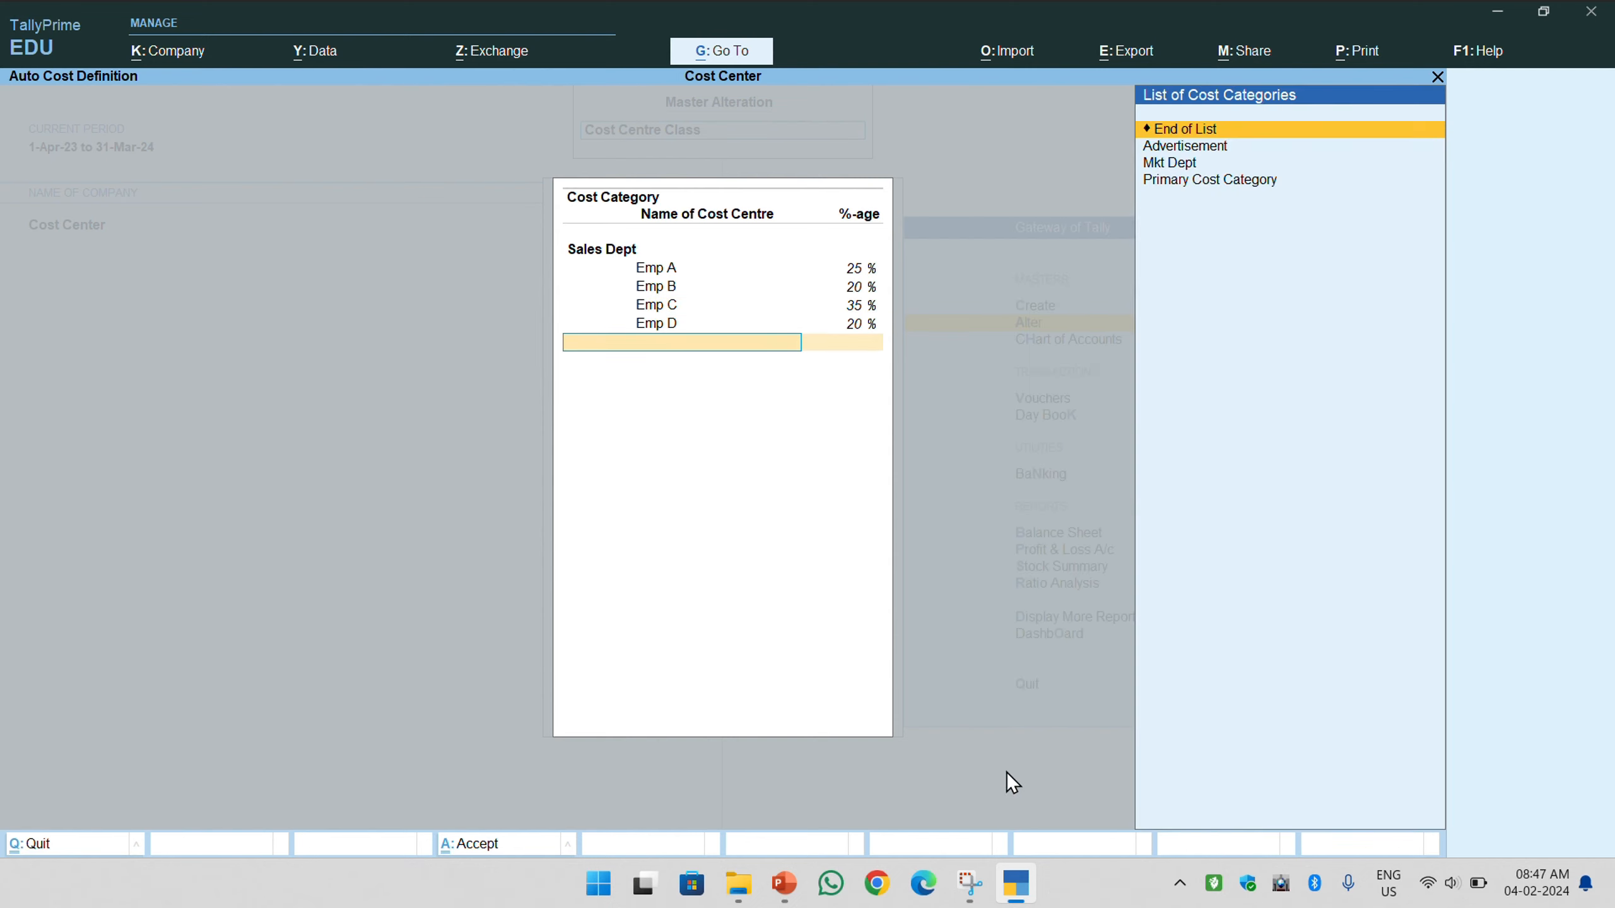
key(Return)
key(ctrl+a)
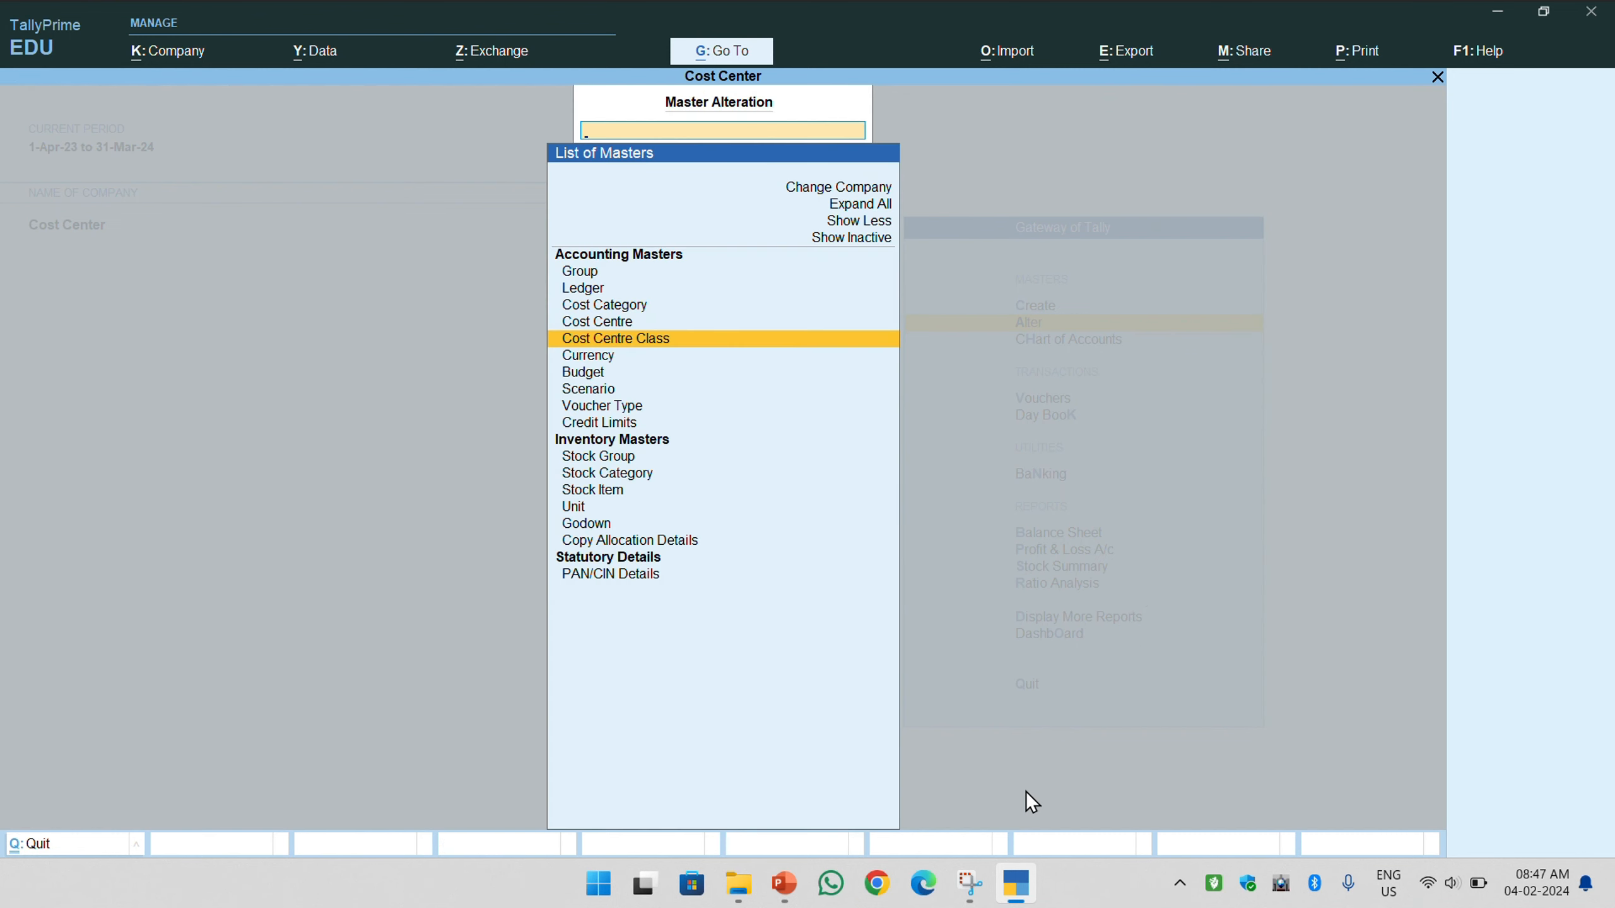
- Leave master alteration and open the master creation list from the Gateway of Tally
key(Escape)
key(Down)
key(Down)
key(Down)
key(Up)
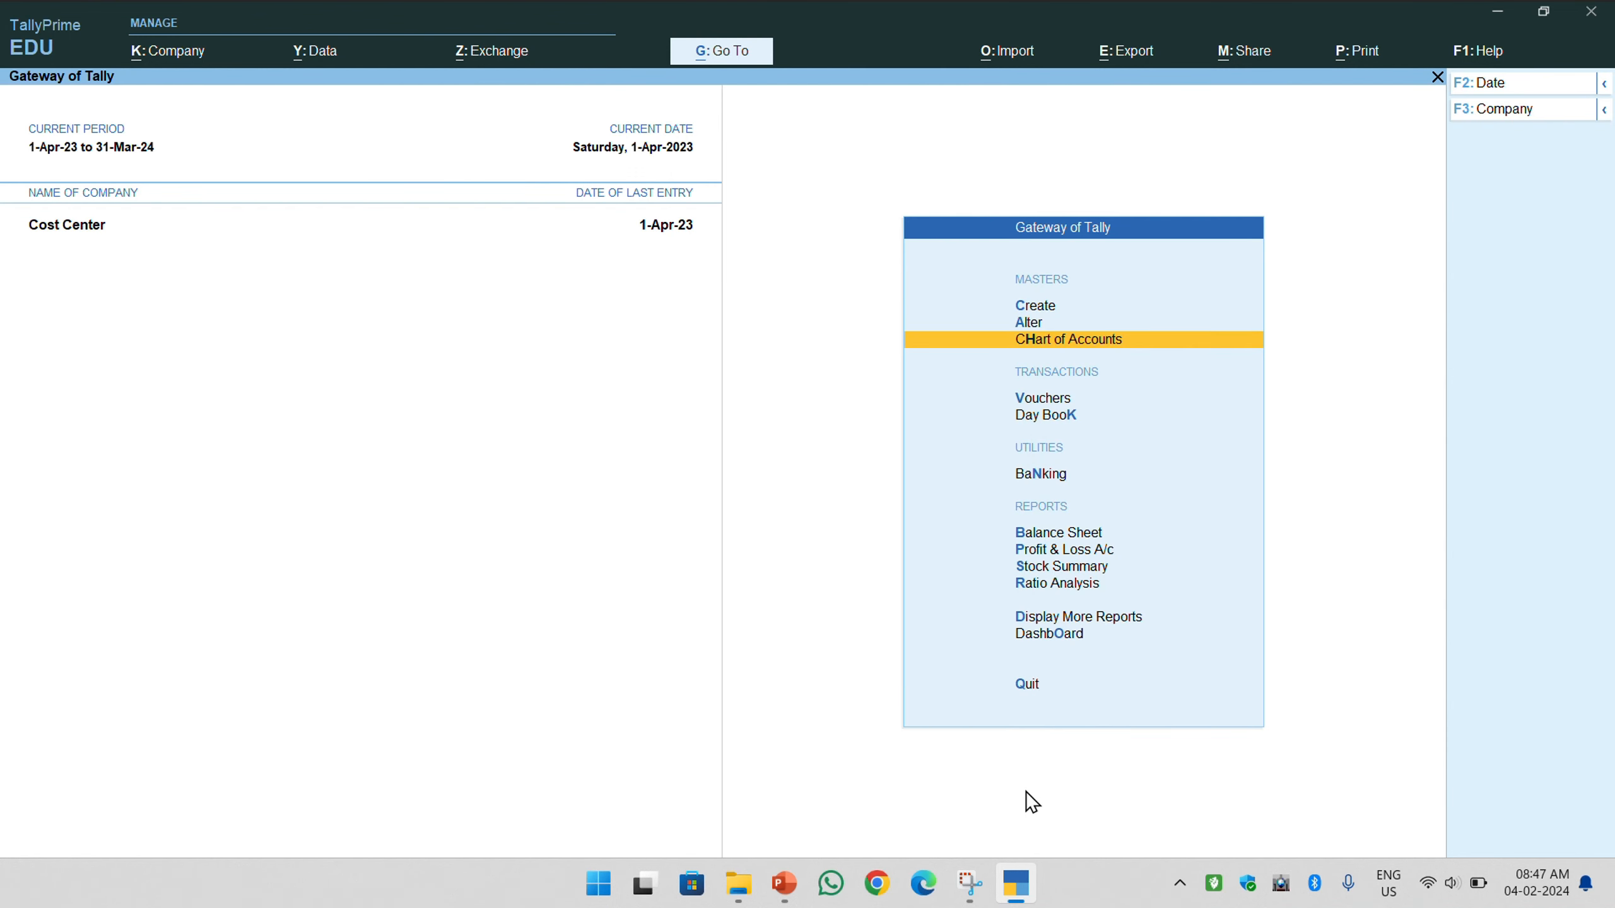
key(Up)
key(Up)
key(Return)
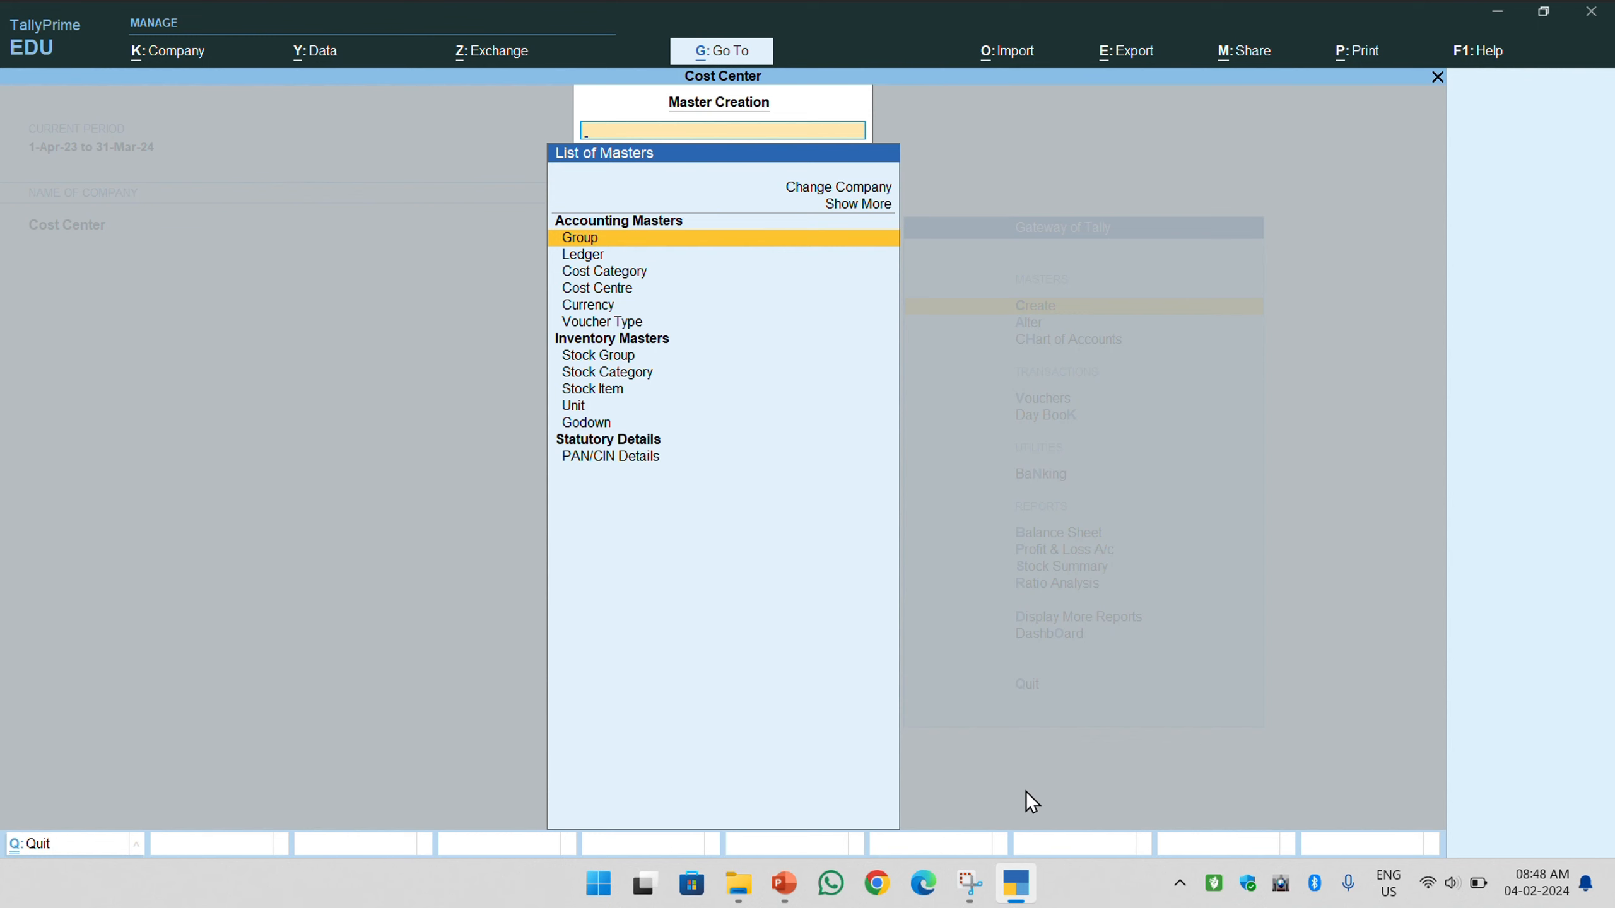
- Open the creation form for a new ledger from the list of accounting masters
key(Escape)
key(Return)
key(Down)
key(Down)
key(Down)
key(Down)
key(Up)
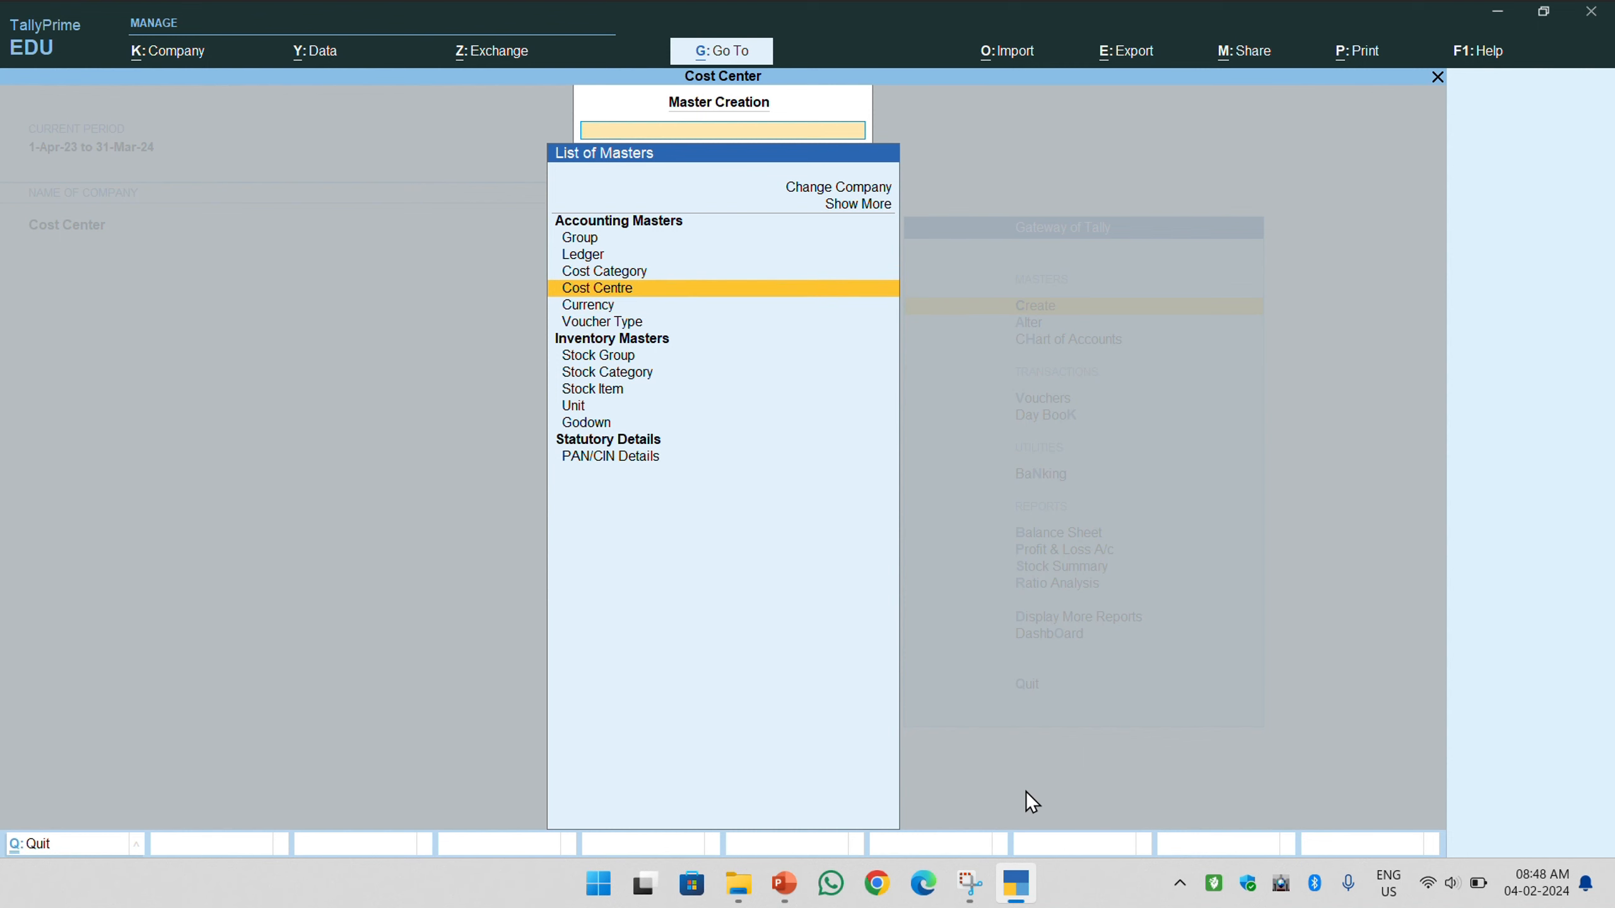
key(Up)
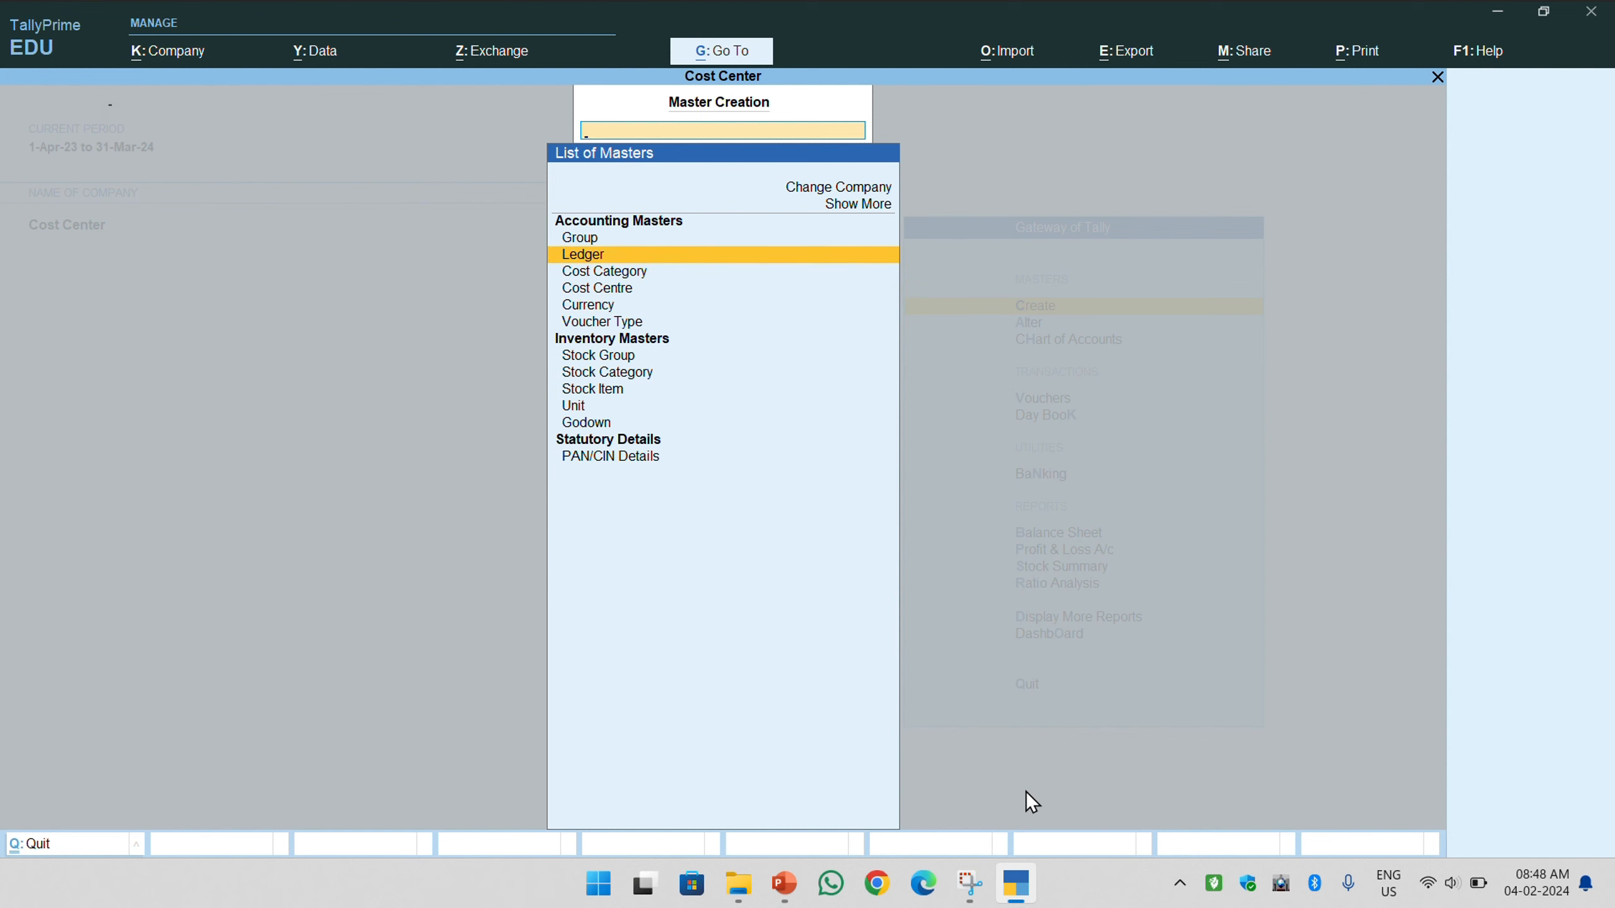
key(Return)
- Create a ledger named Commission under Indirect Expenses with cost centres applicable, save it and return to the Gateway of Tally
text(Co)
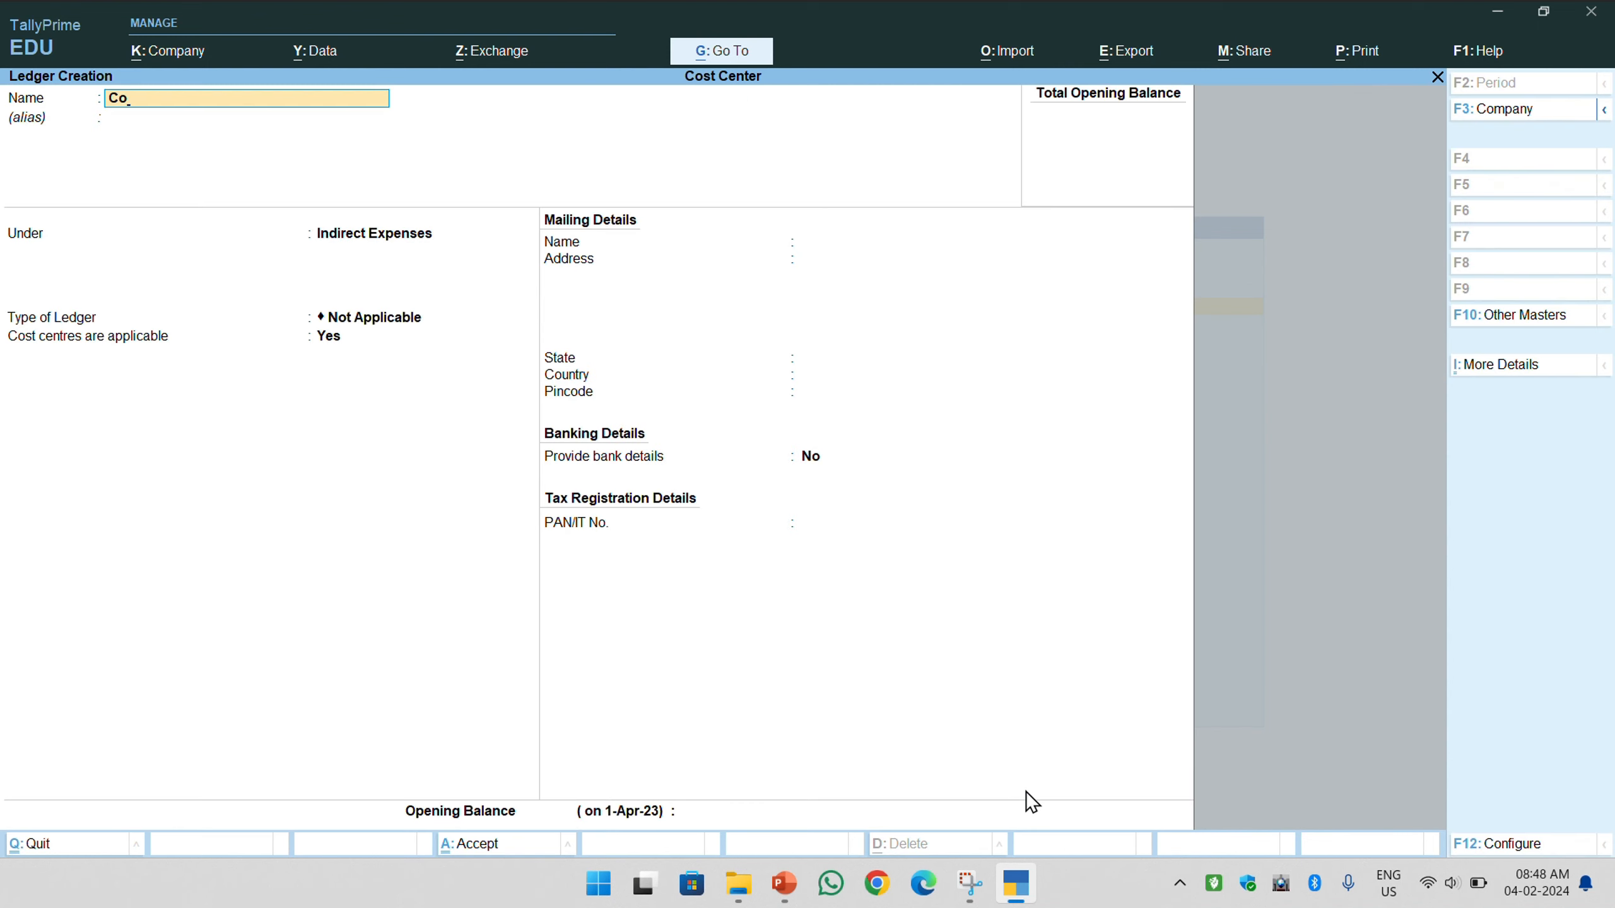
text(mmission)
key(Return)
key(Return)
key(Return)
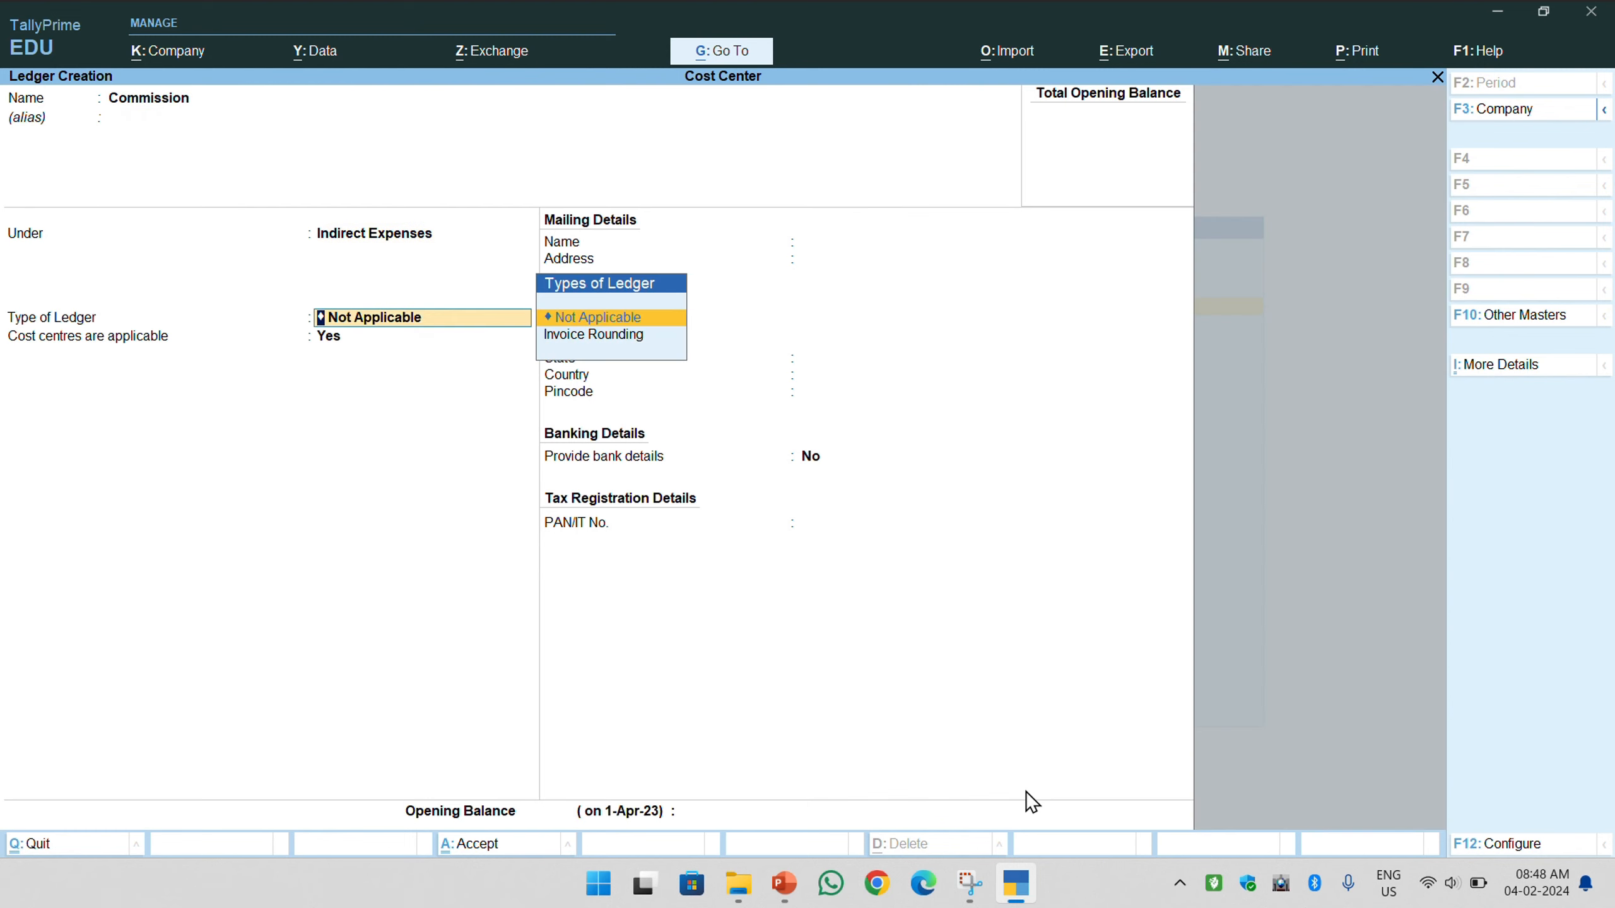
key(Return)
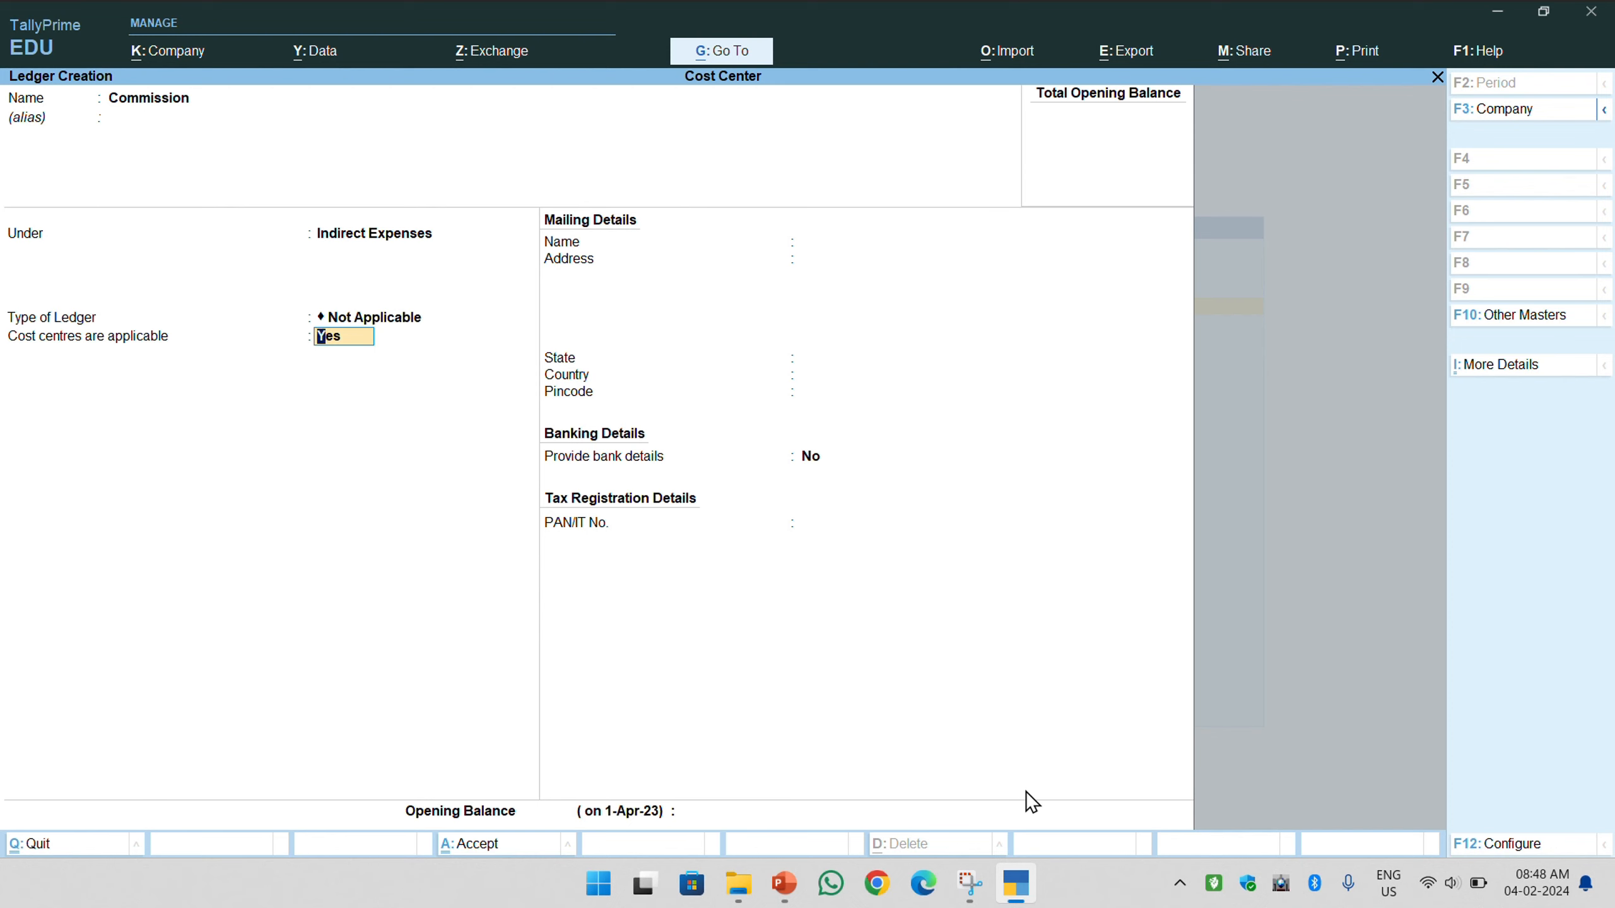
key(ctrl+a)
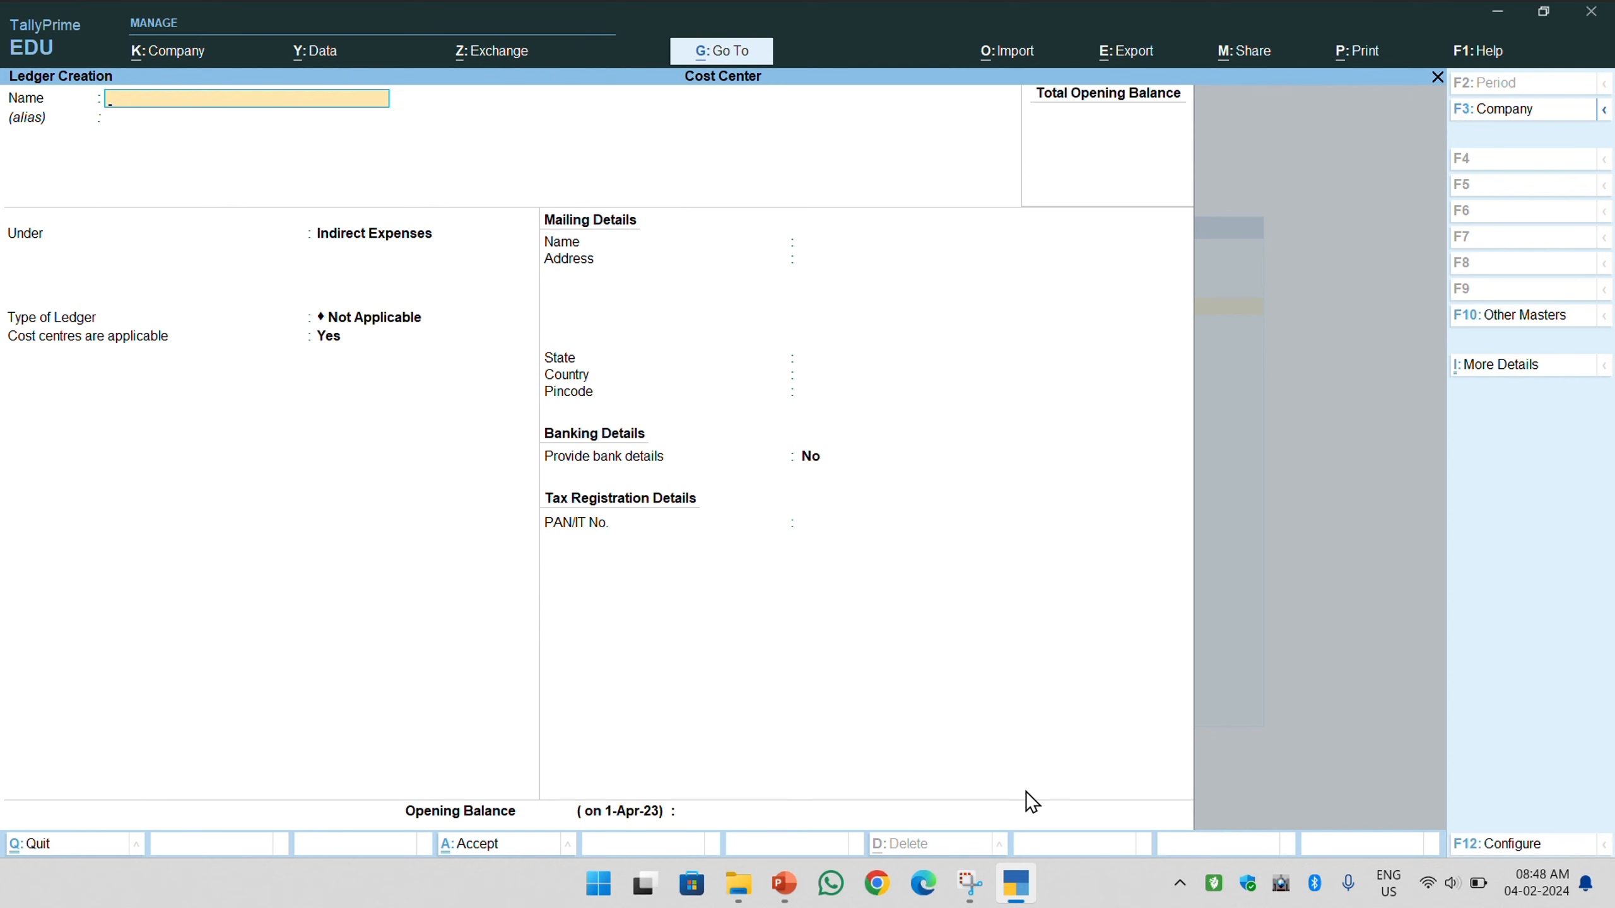
key(Escape)
key(y)
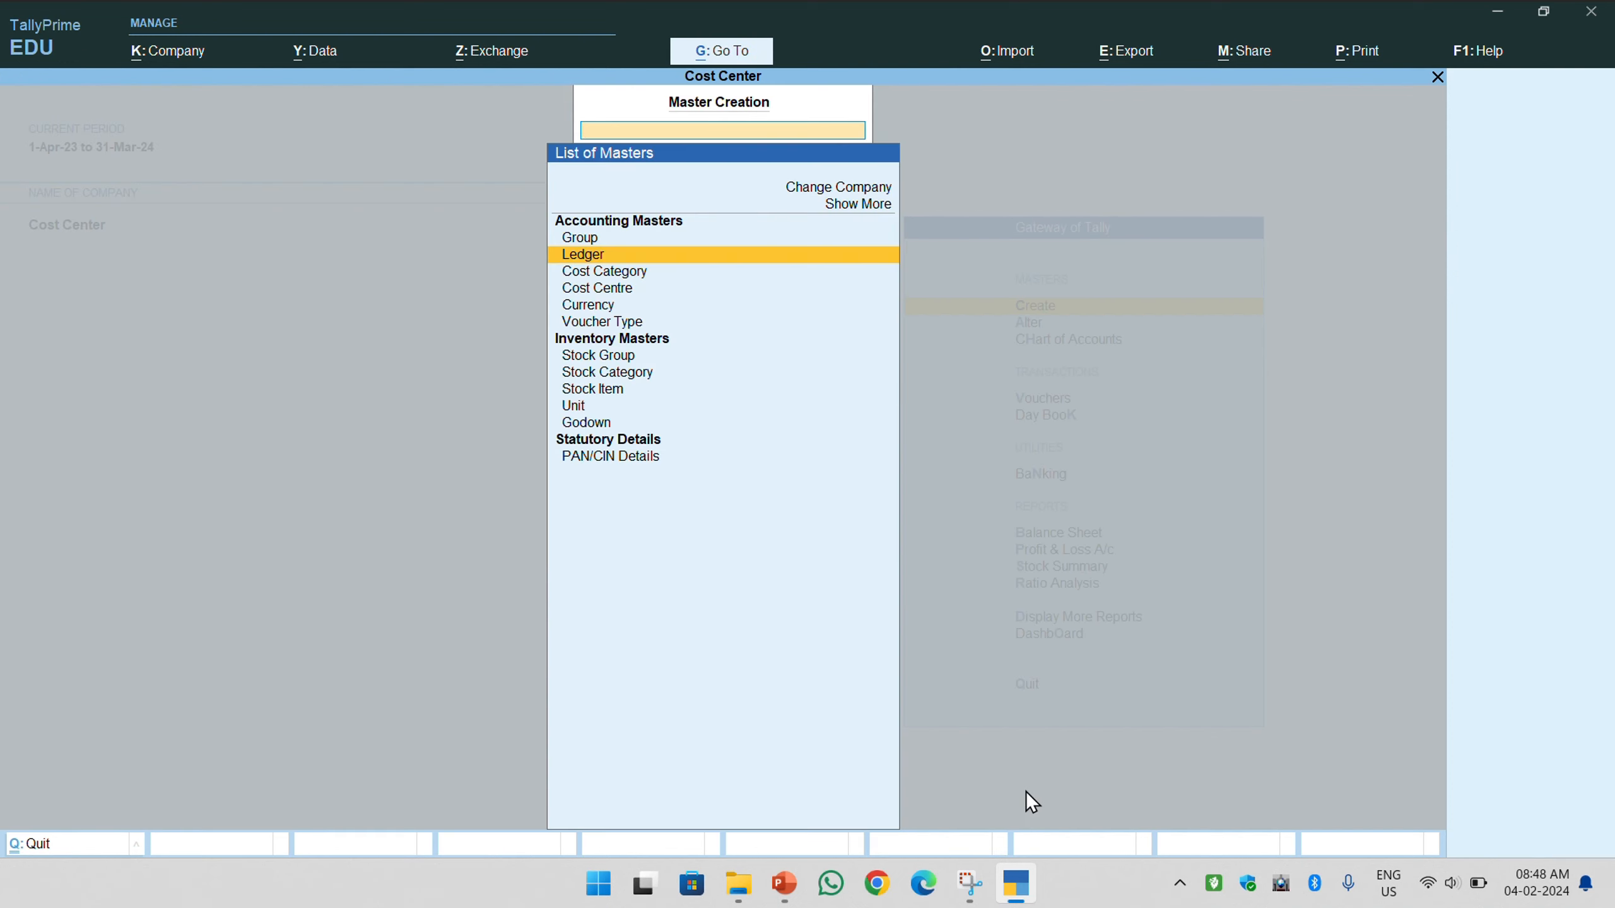
key(Escape)
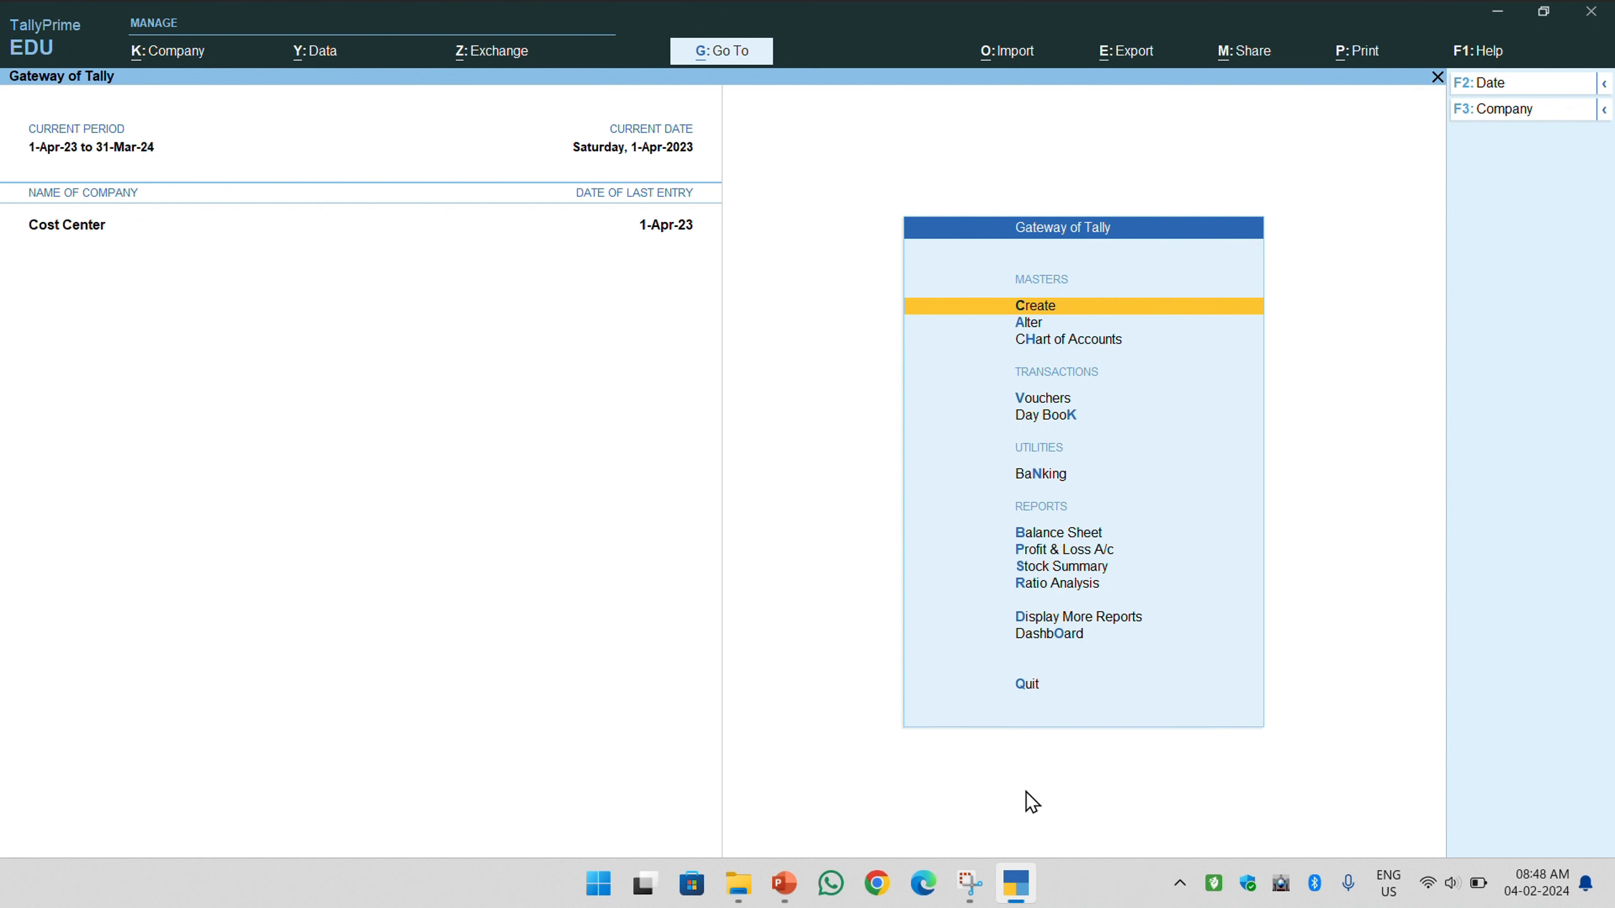
- Check the cost centre setting in the company features, and leave without saving
key(F11)
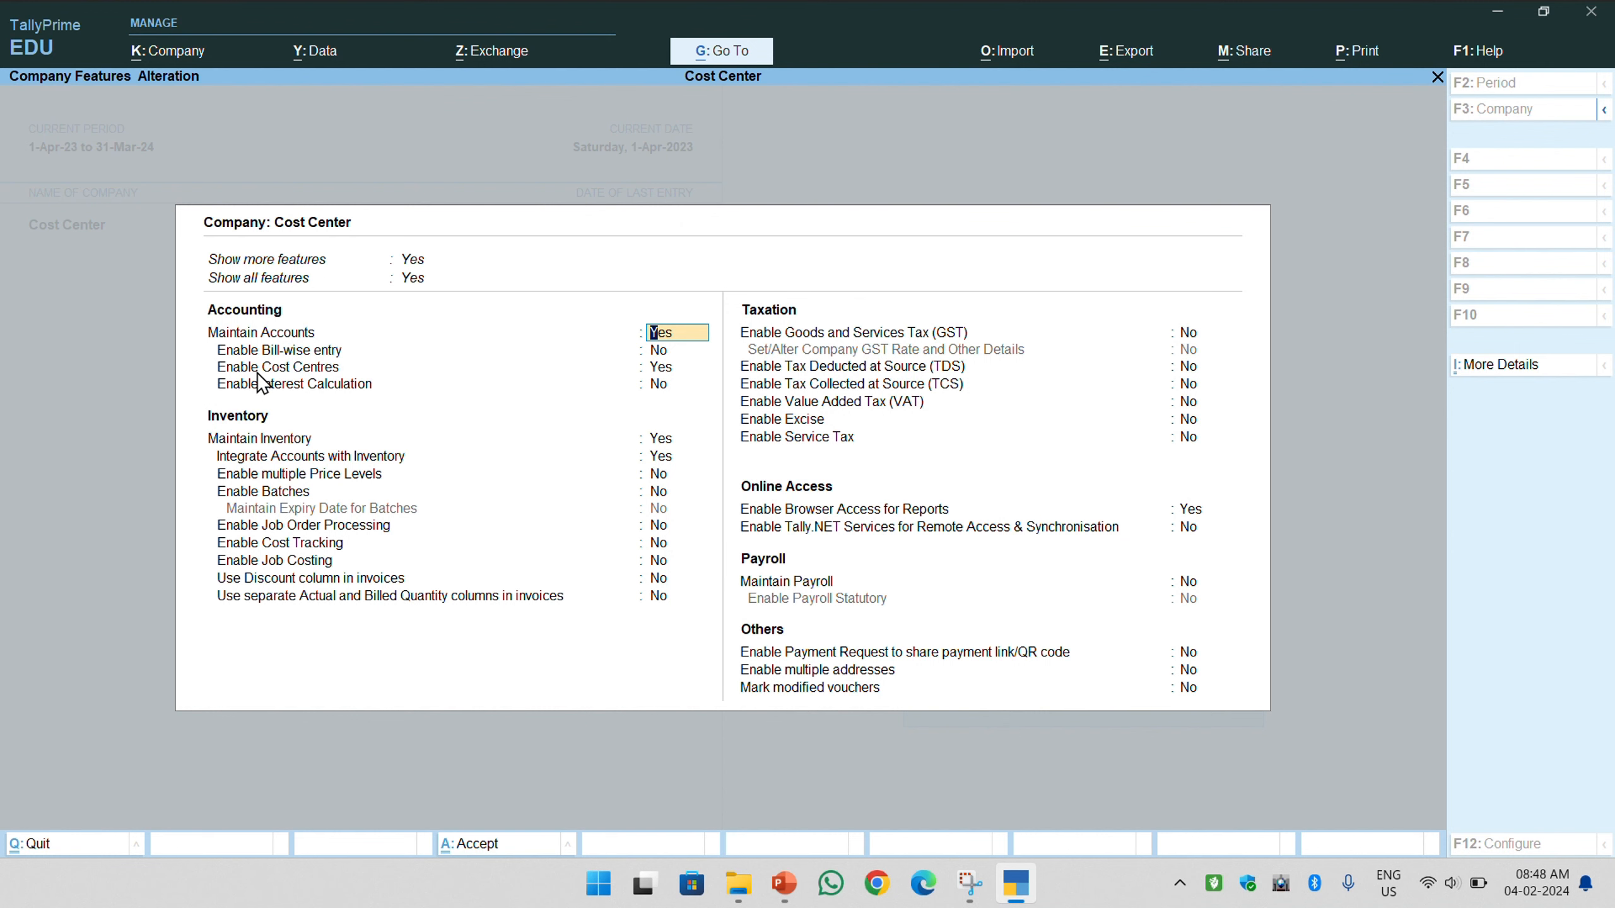
key(Escape)
key(y)
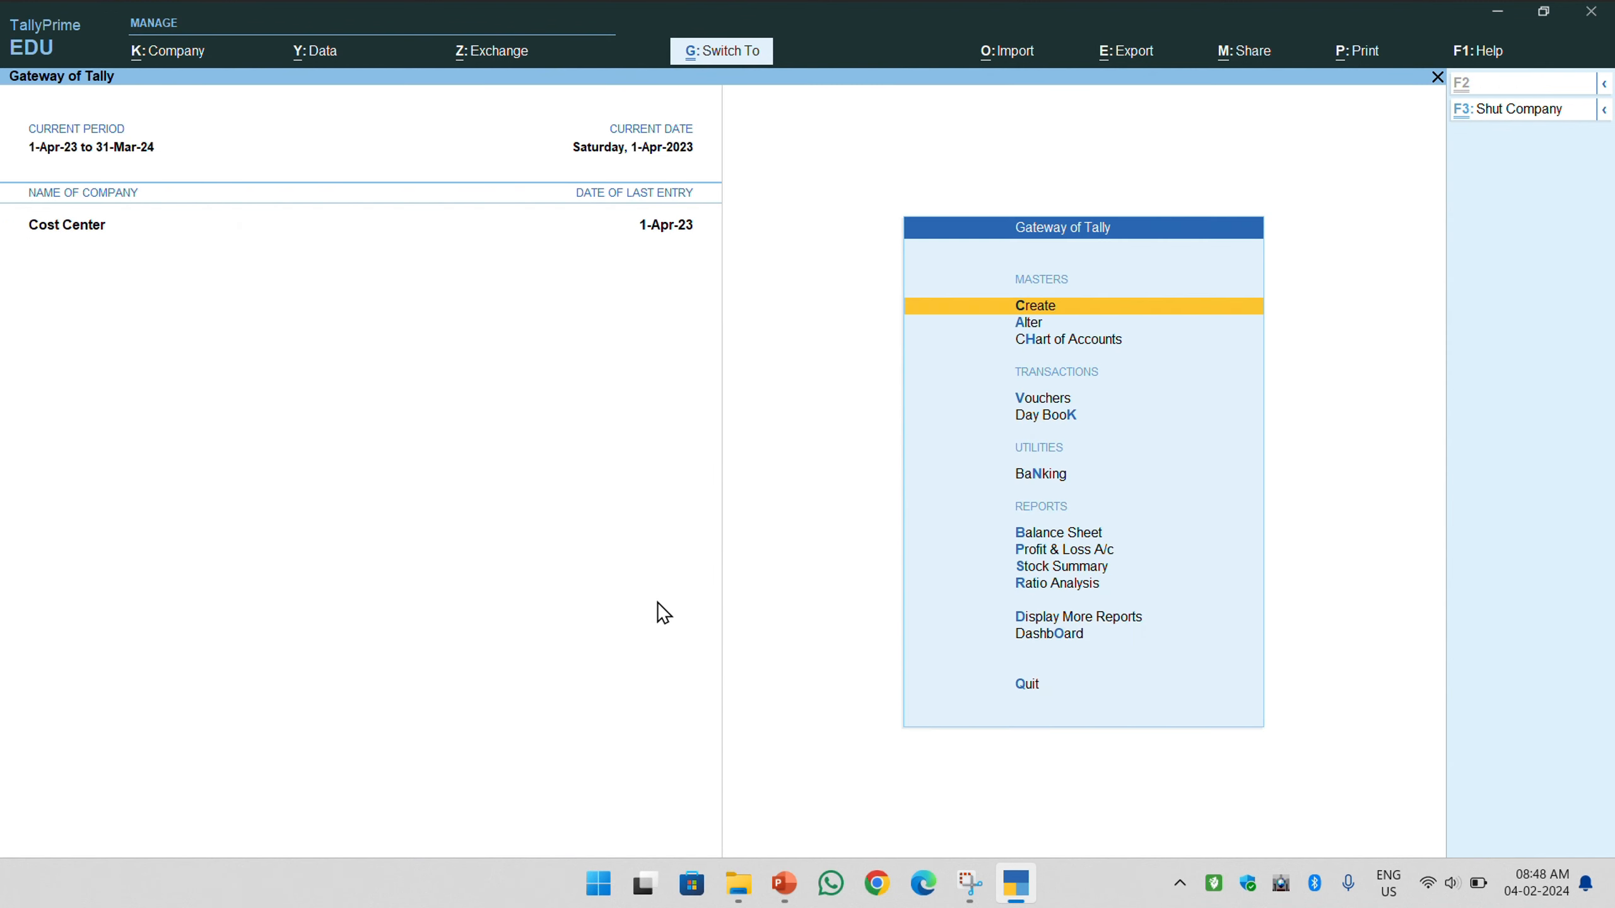
- Start a payment voucher that debits the Commission ledger with 65000
key(Down)
key(Down)
key(Down)
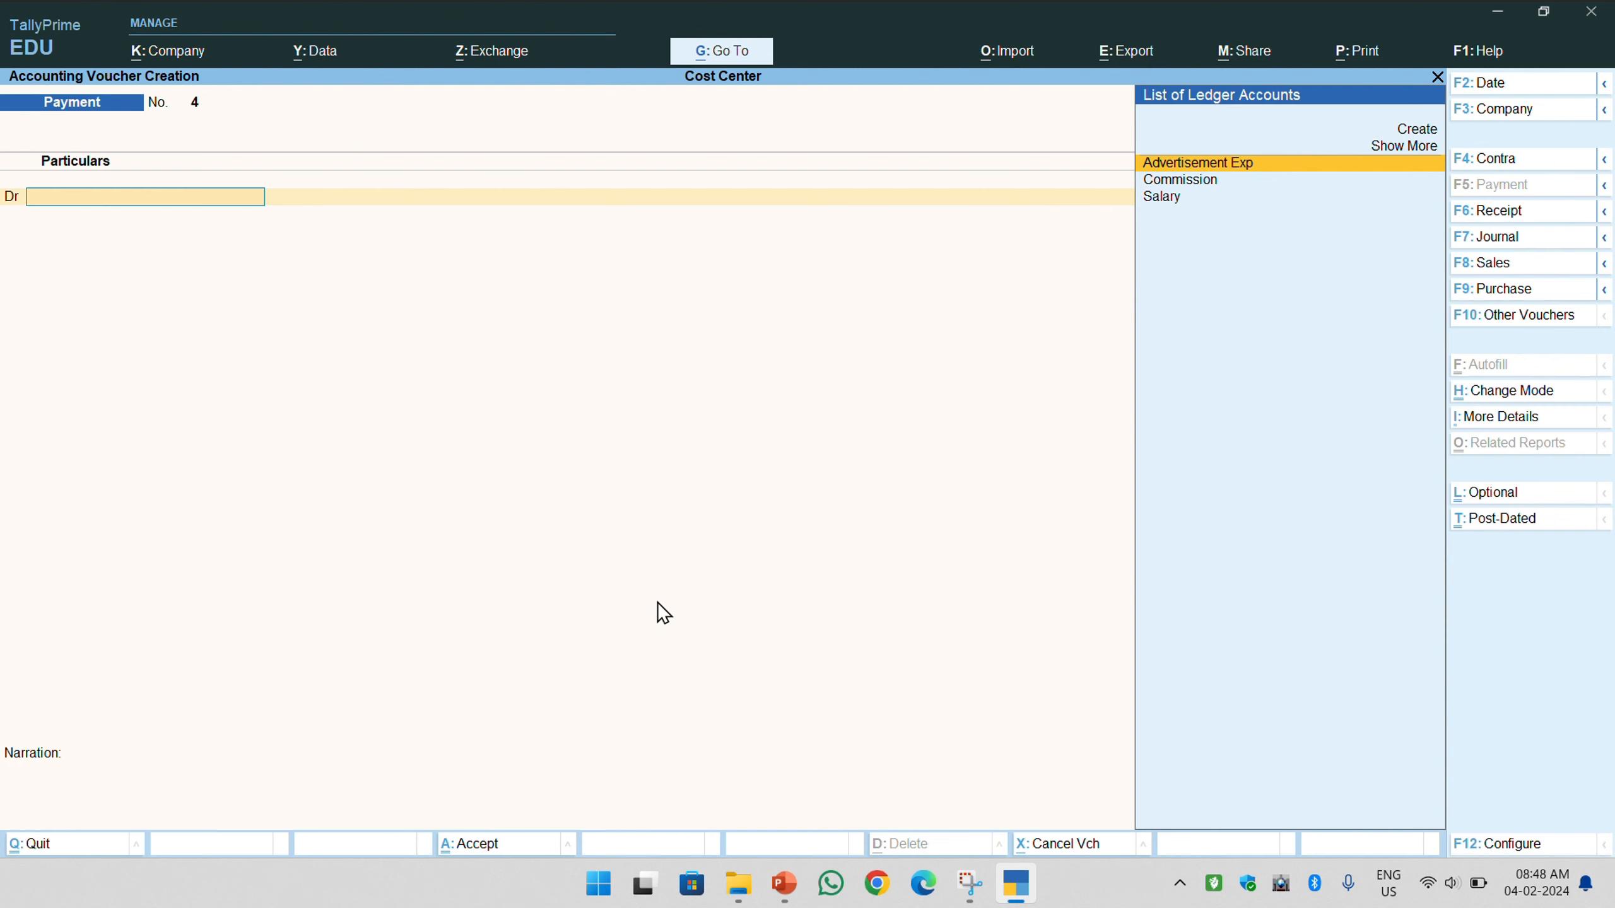
key(Down)
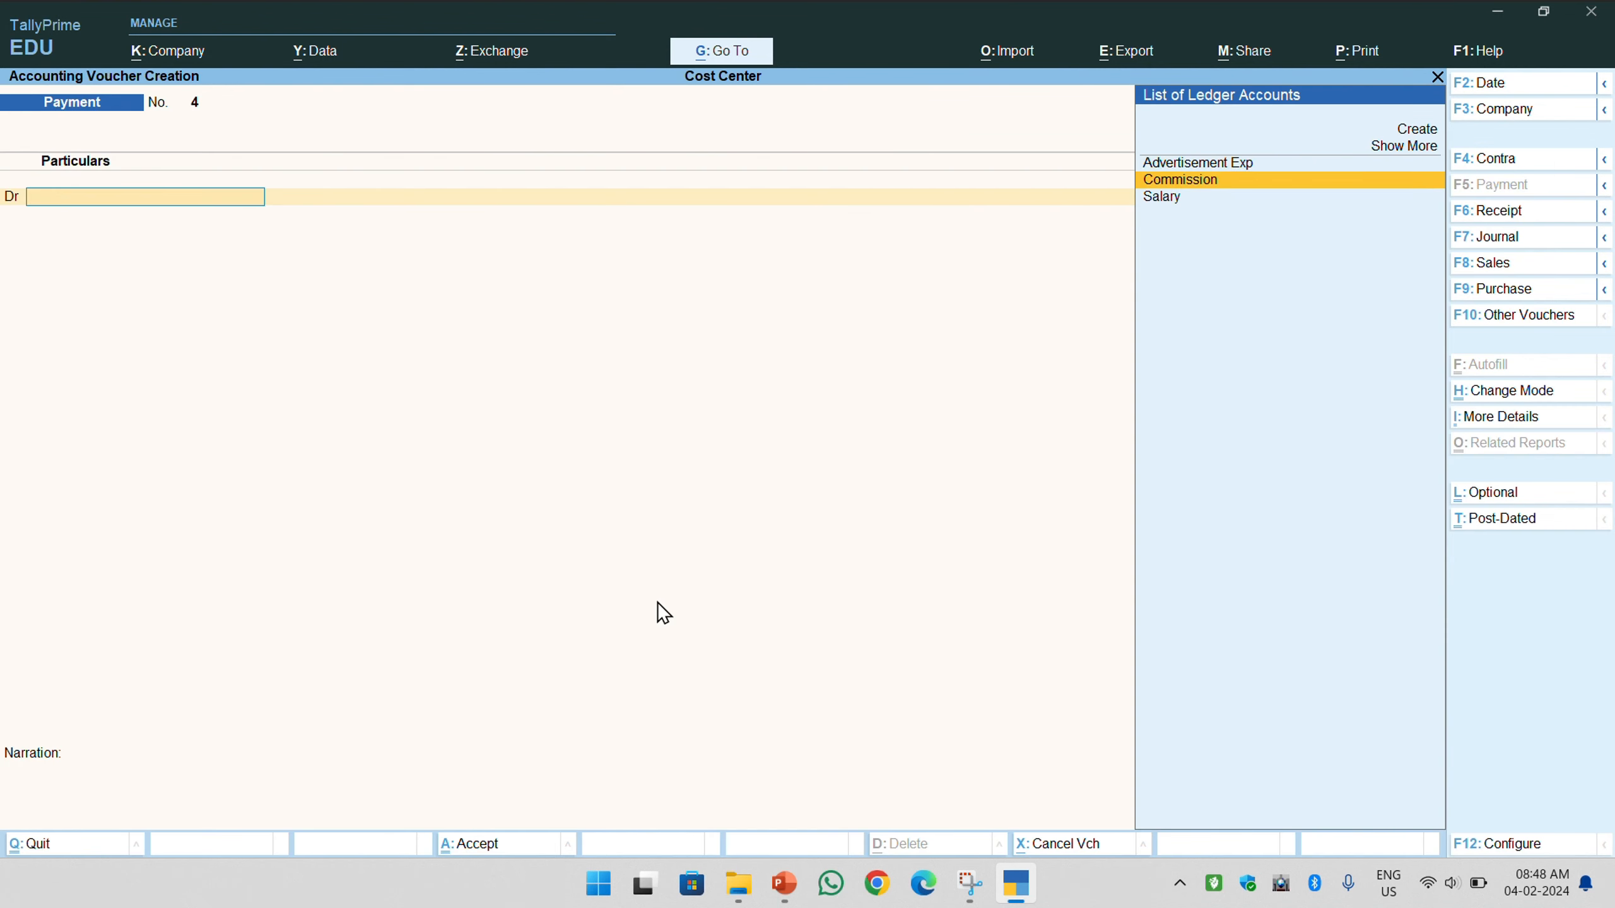
key(Return)
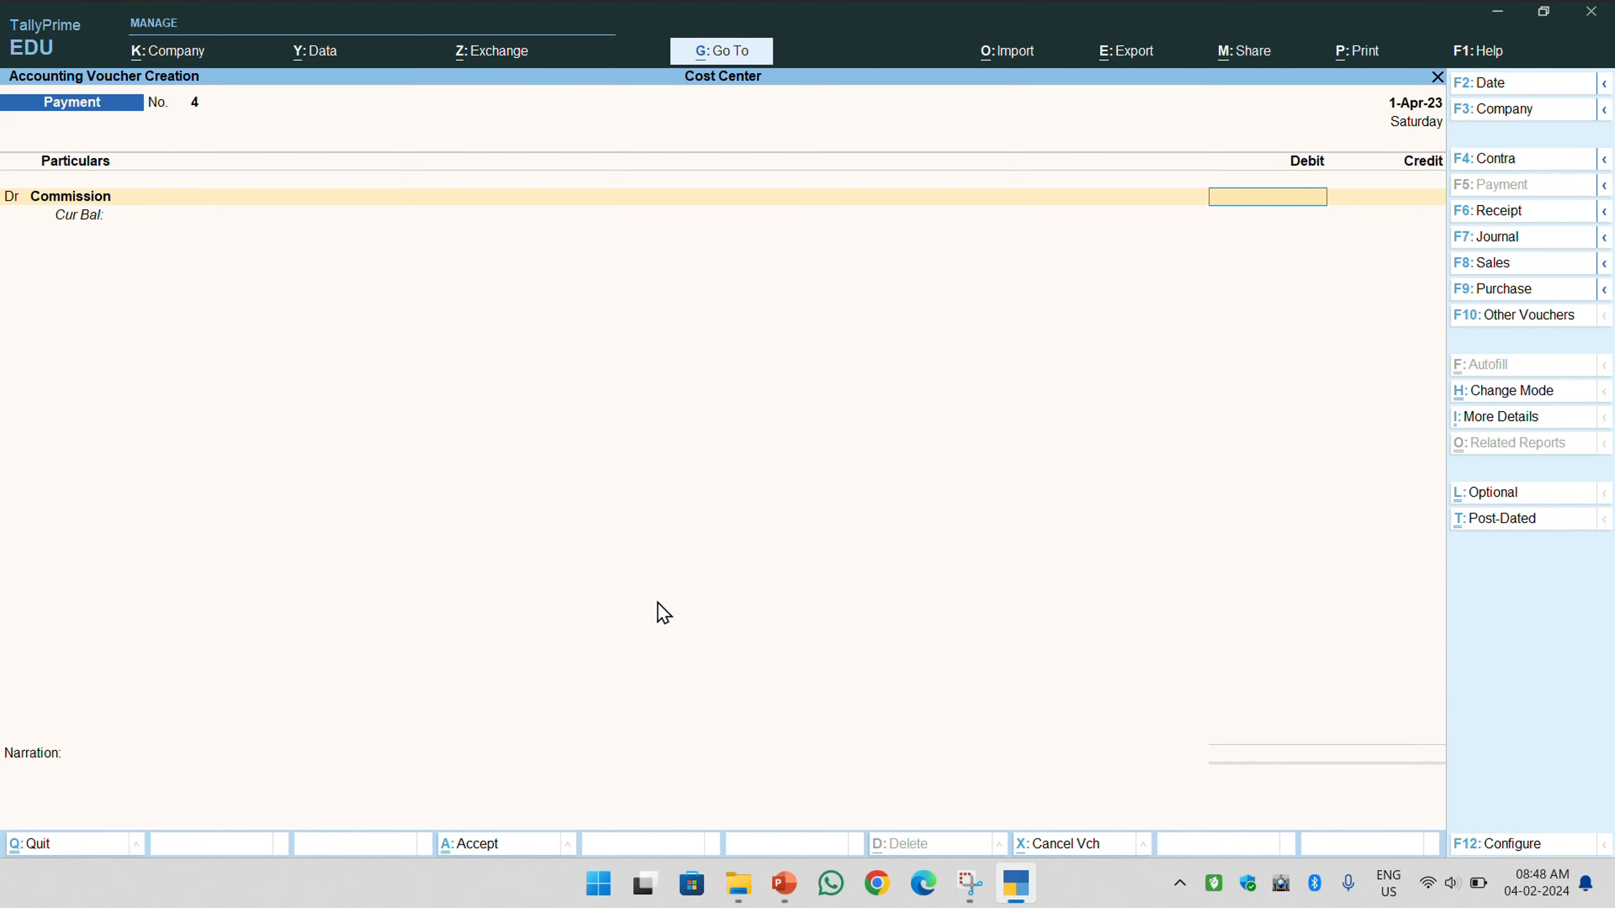
text(65000)
key(Return)
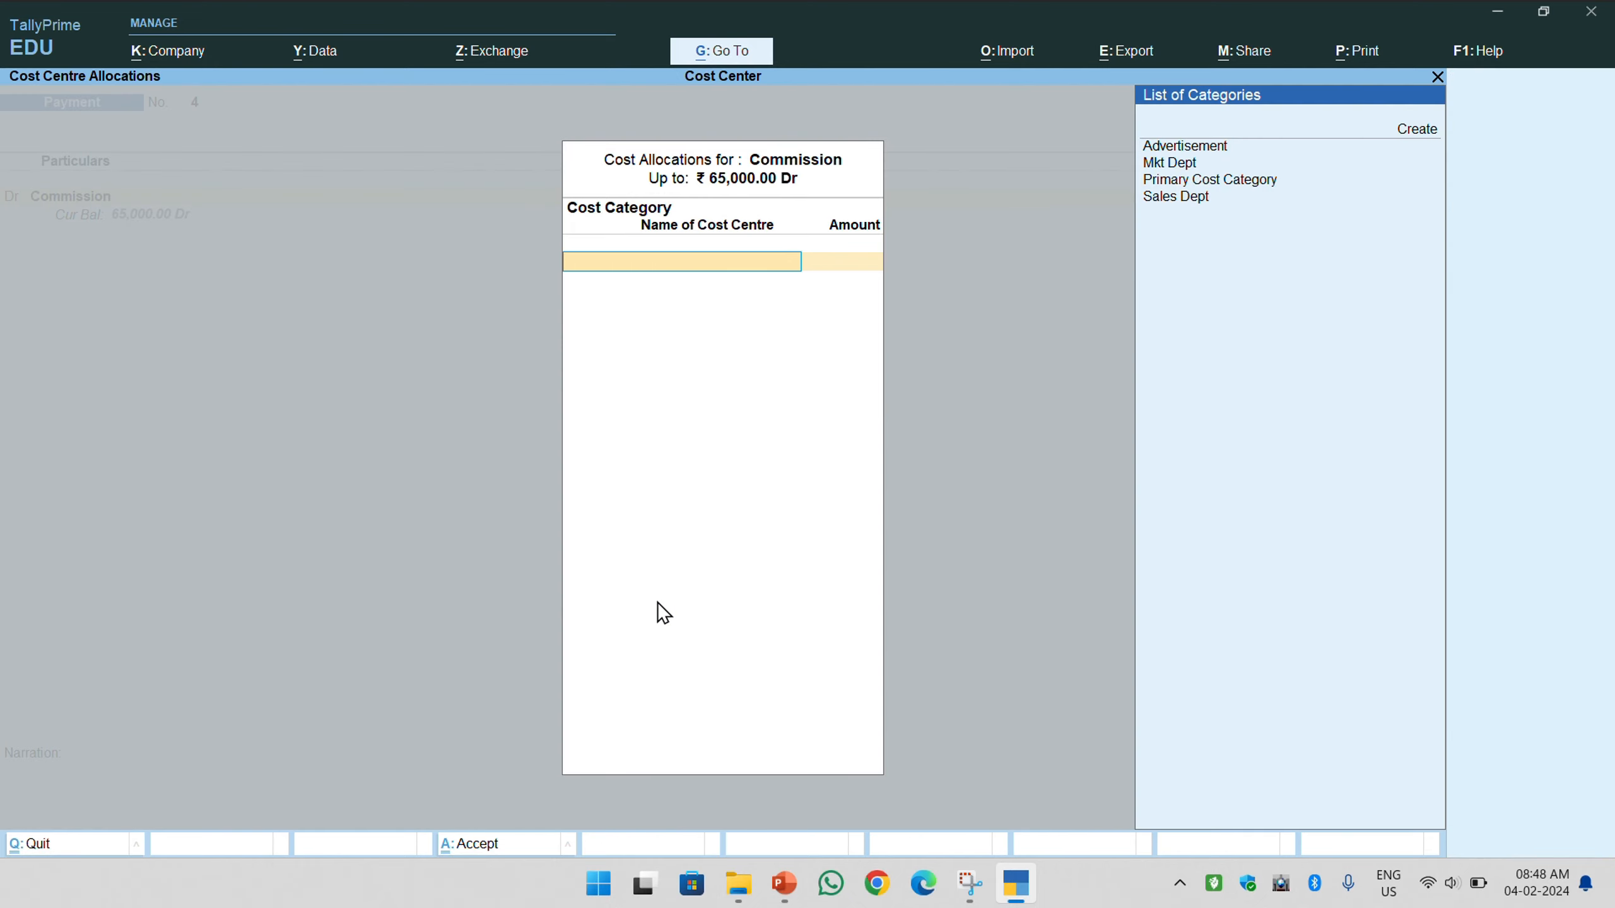
- Try to allocate the commission manually to Emp A in the Sales Dept category
key(Down)
key(Down)
key(Down)
key(Down)
key(Down)
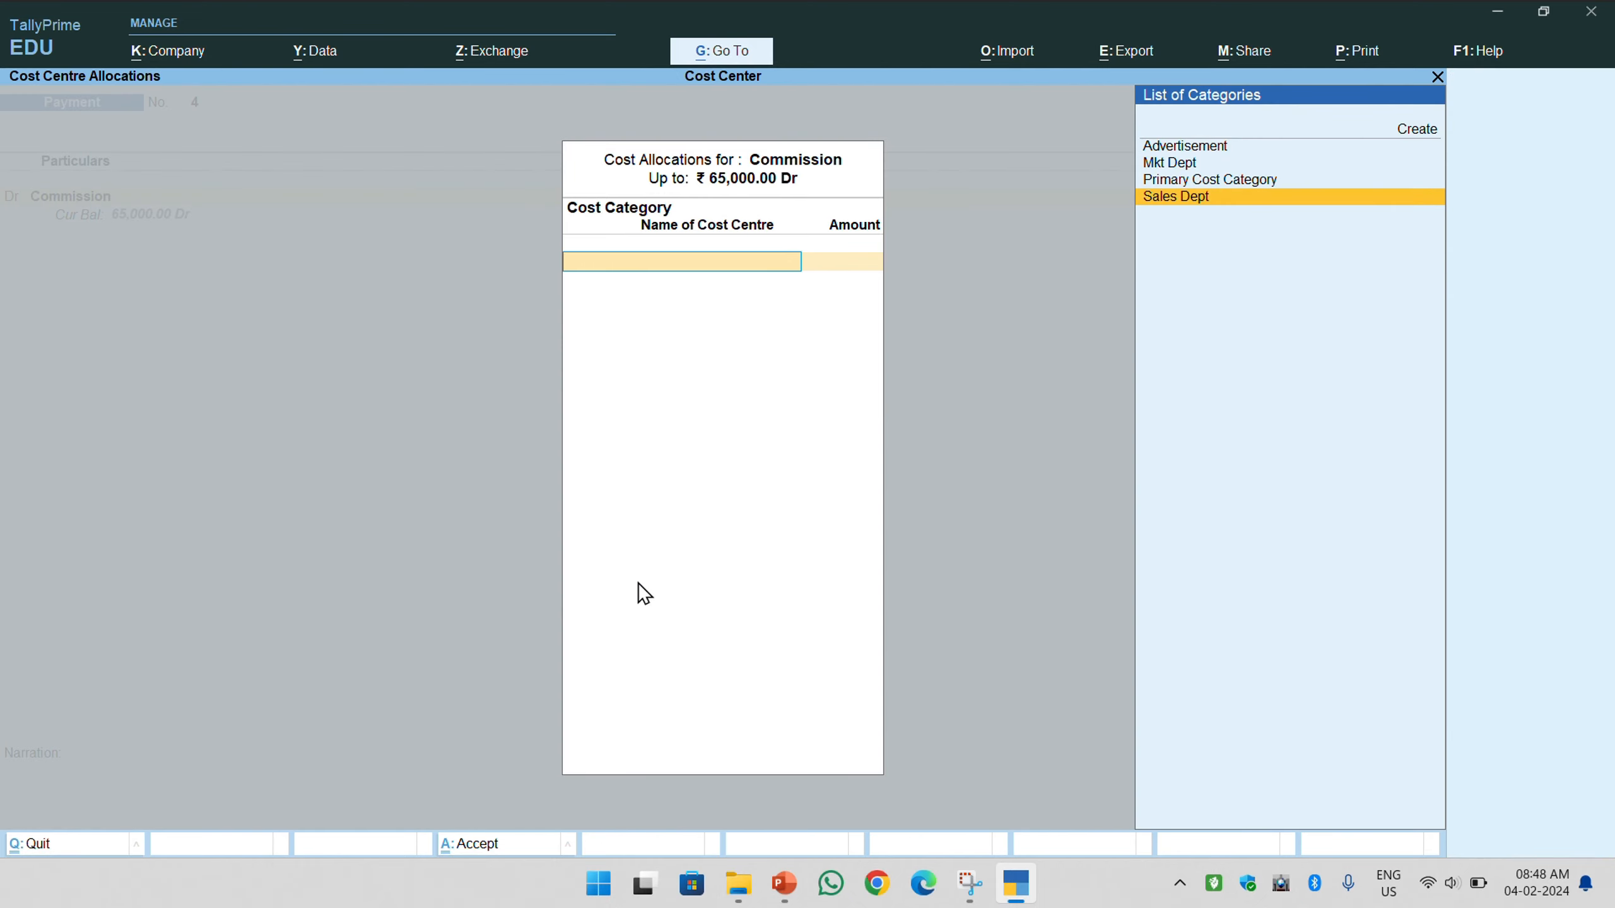
key(Return)
key(Down)
key(Down)
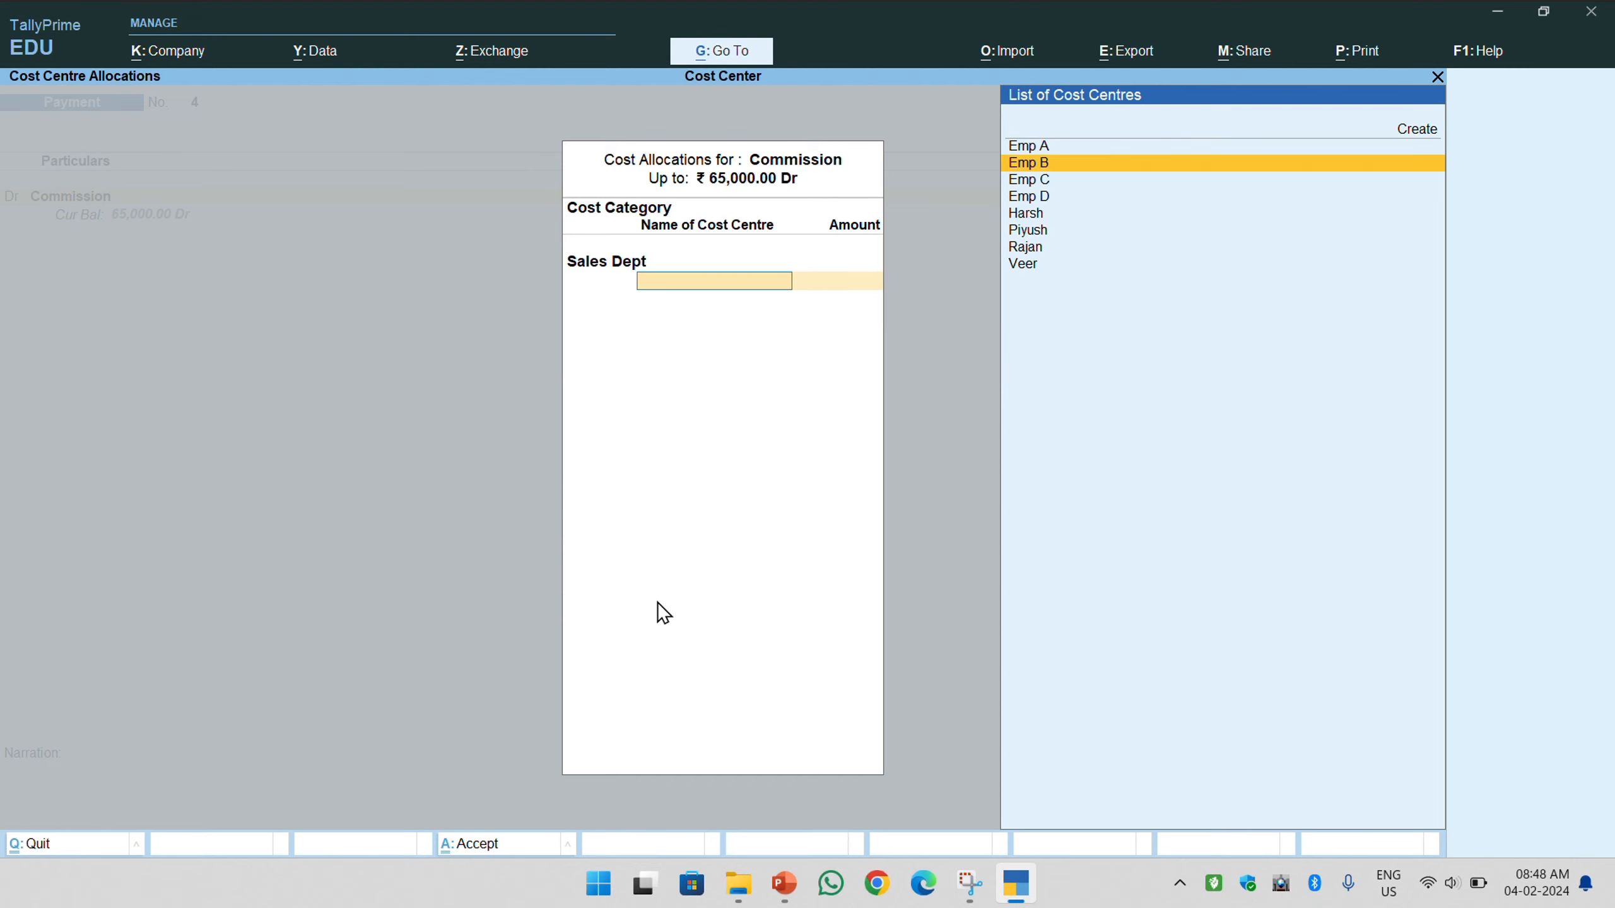
key(Up)
key(Return)
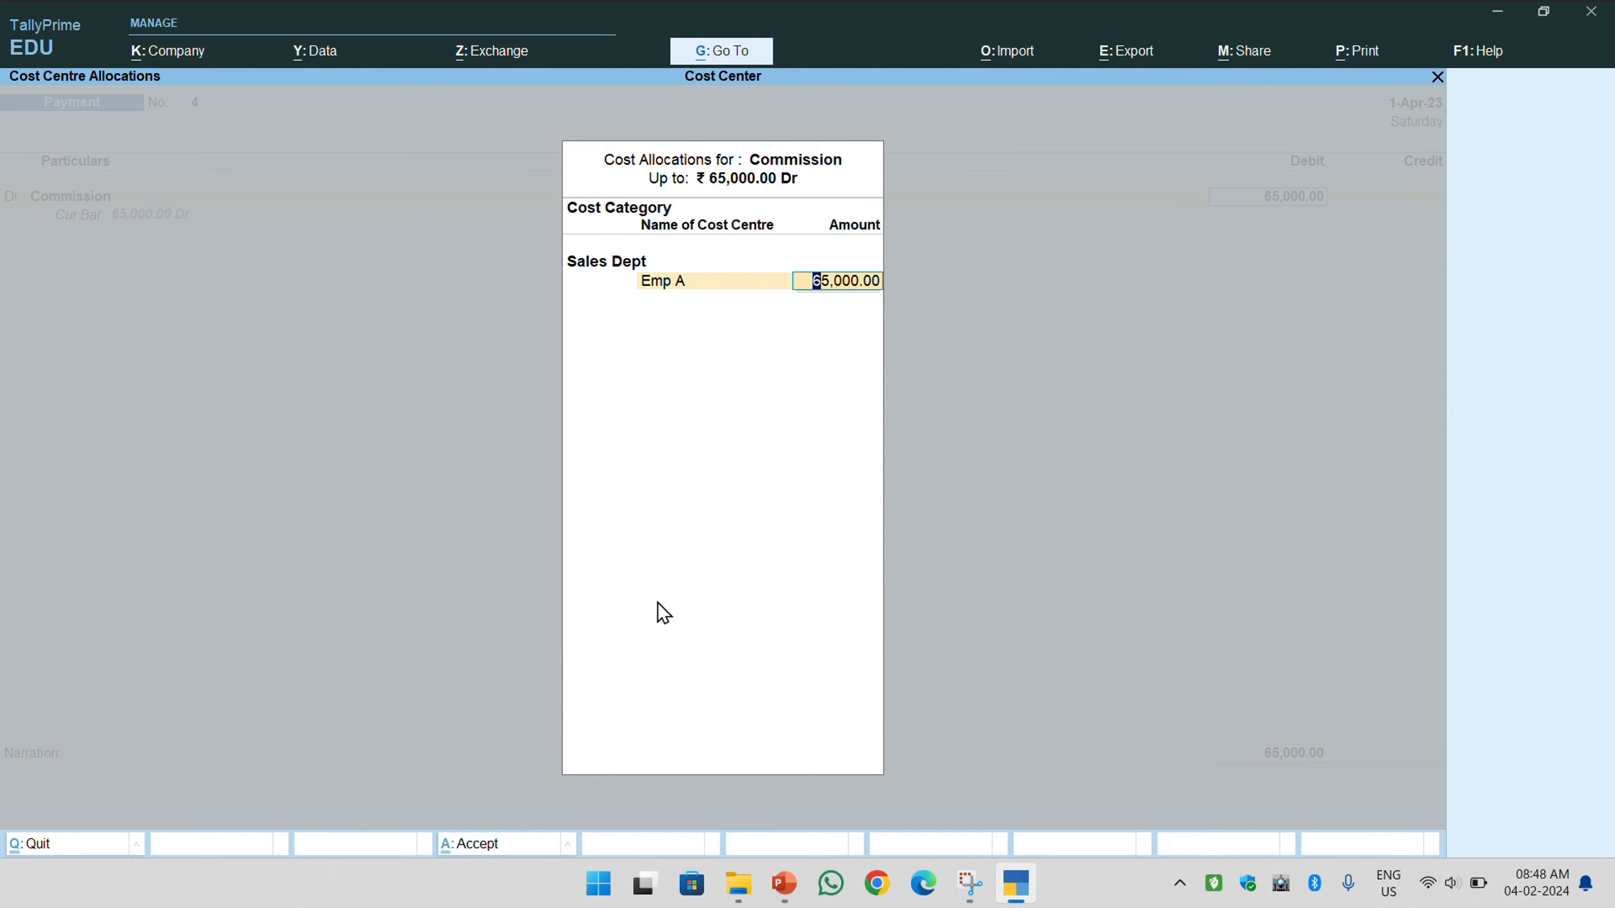
- Discard the partly entered Commission voucher and open a blank payment voucher
key(BackSpace)
key(Escape)
key(Return)
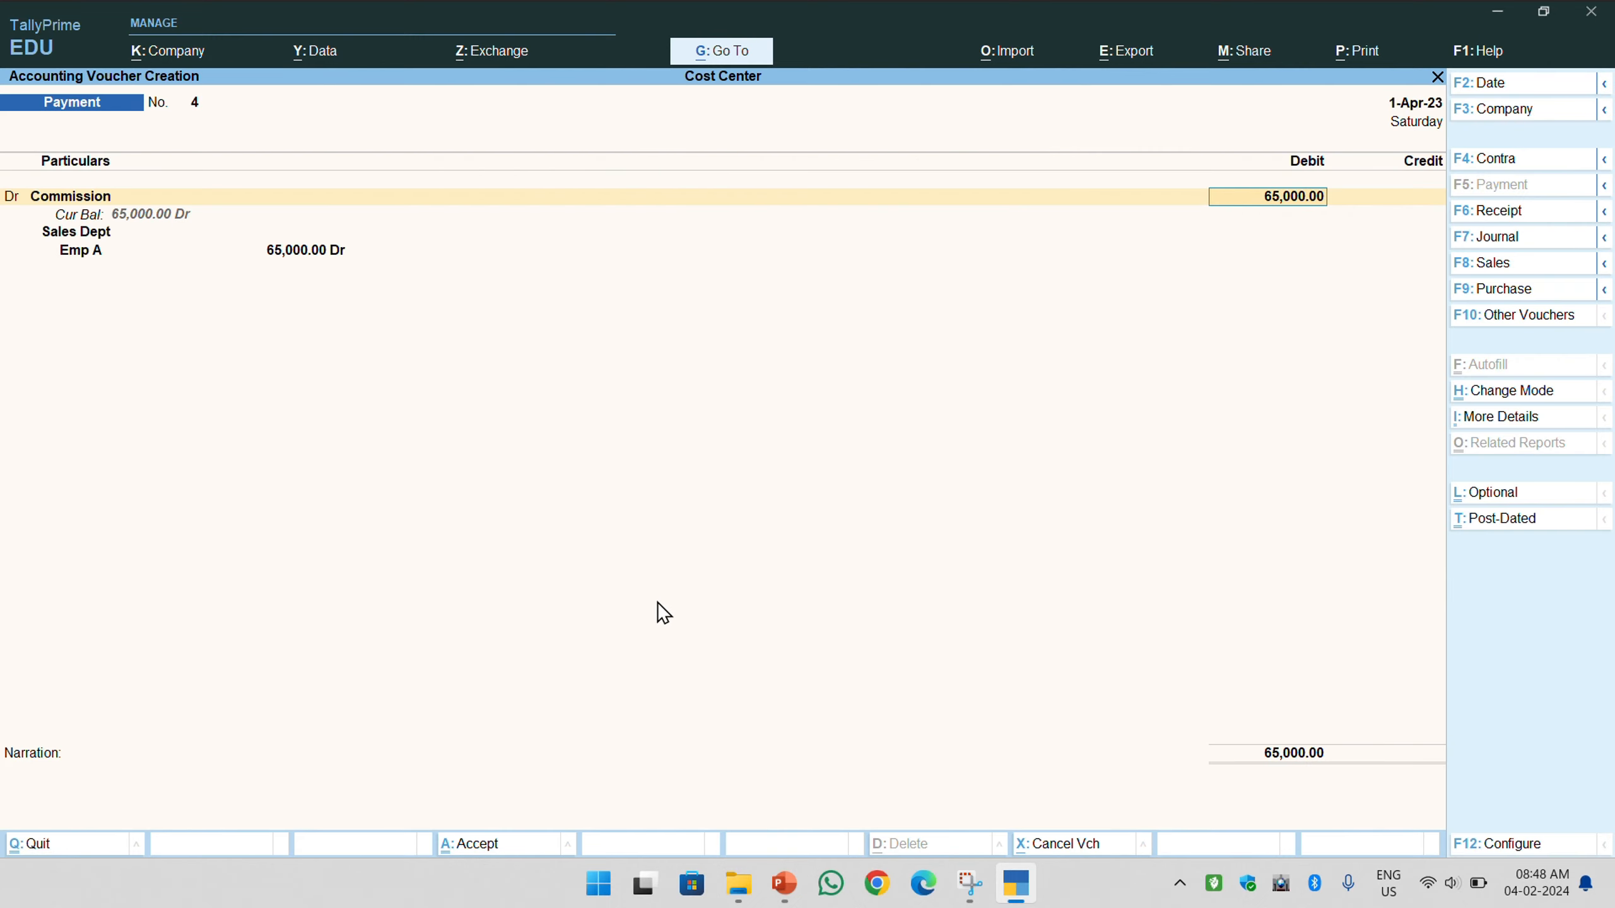
key(Escape)
key(Escape)
key(Return)
key(Return)
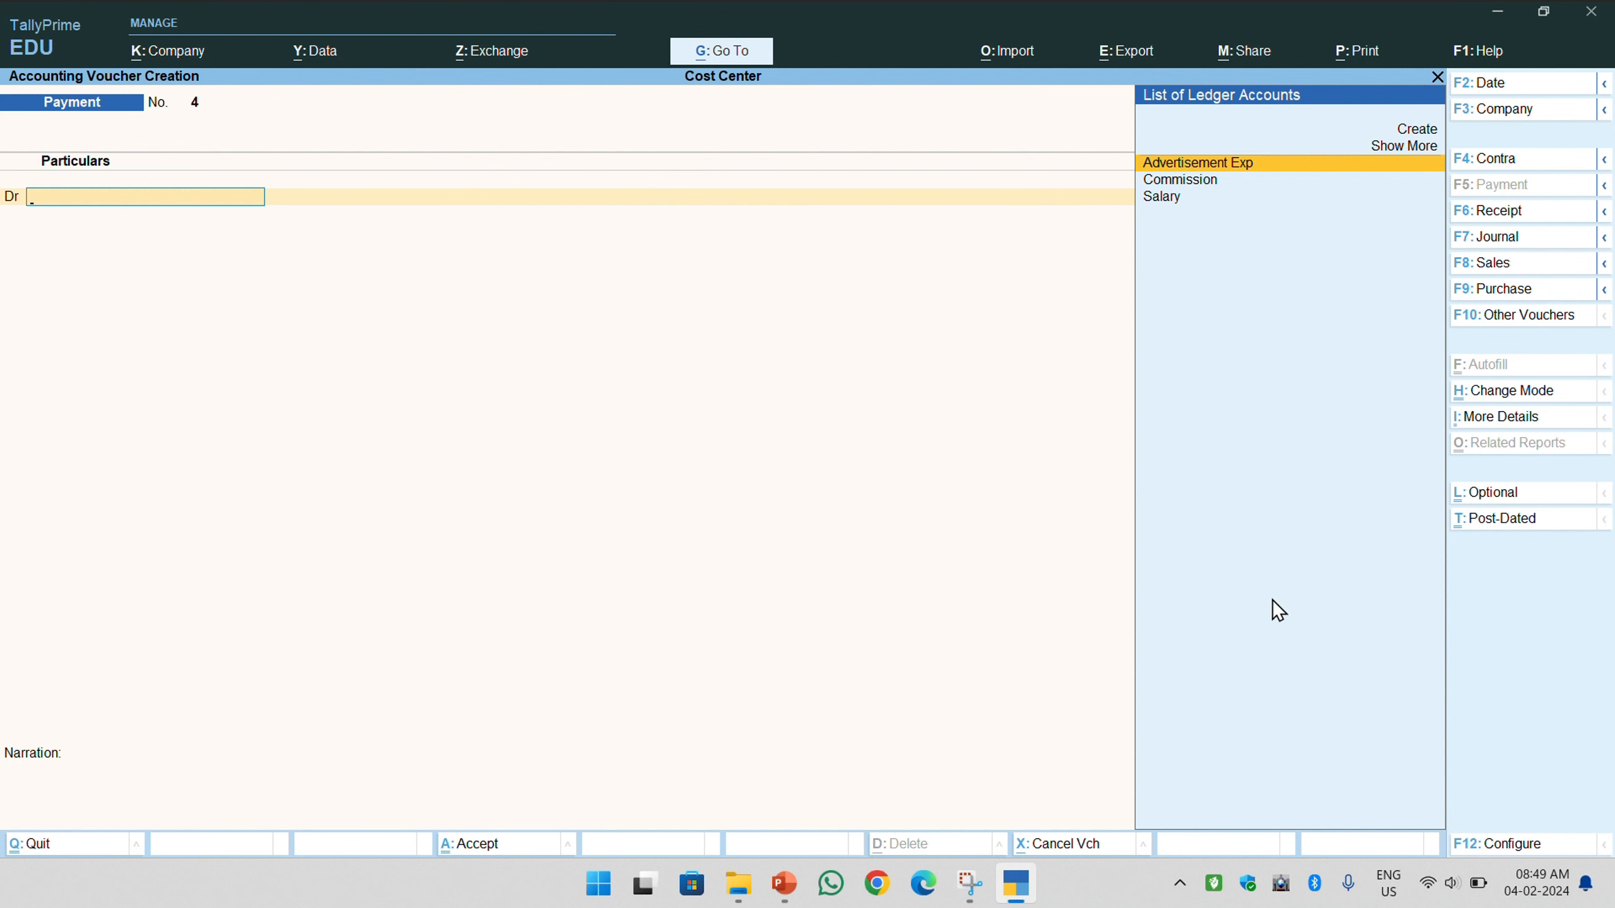
- Open the voucher configuration and set Show more configurations to Yes
click(1489, 845)
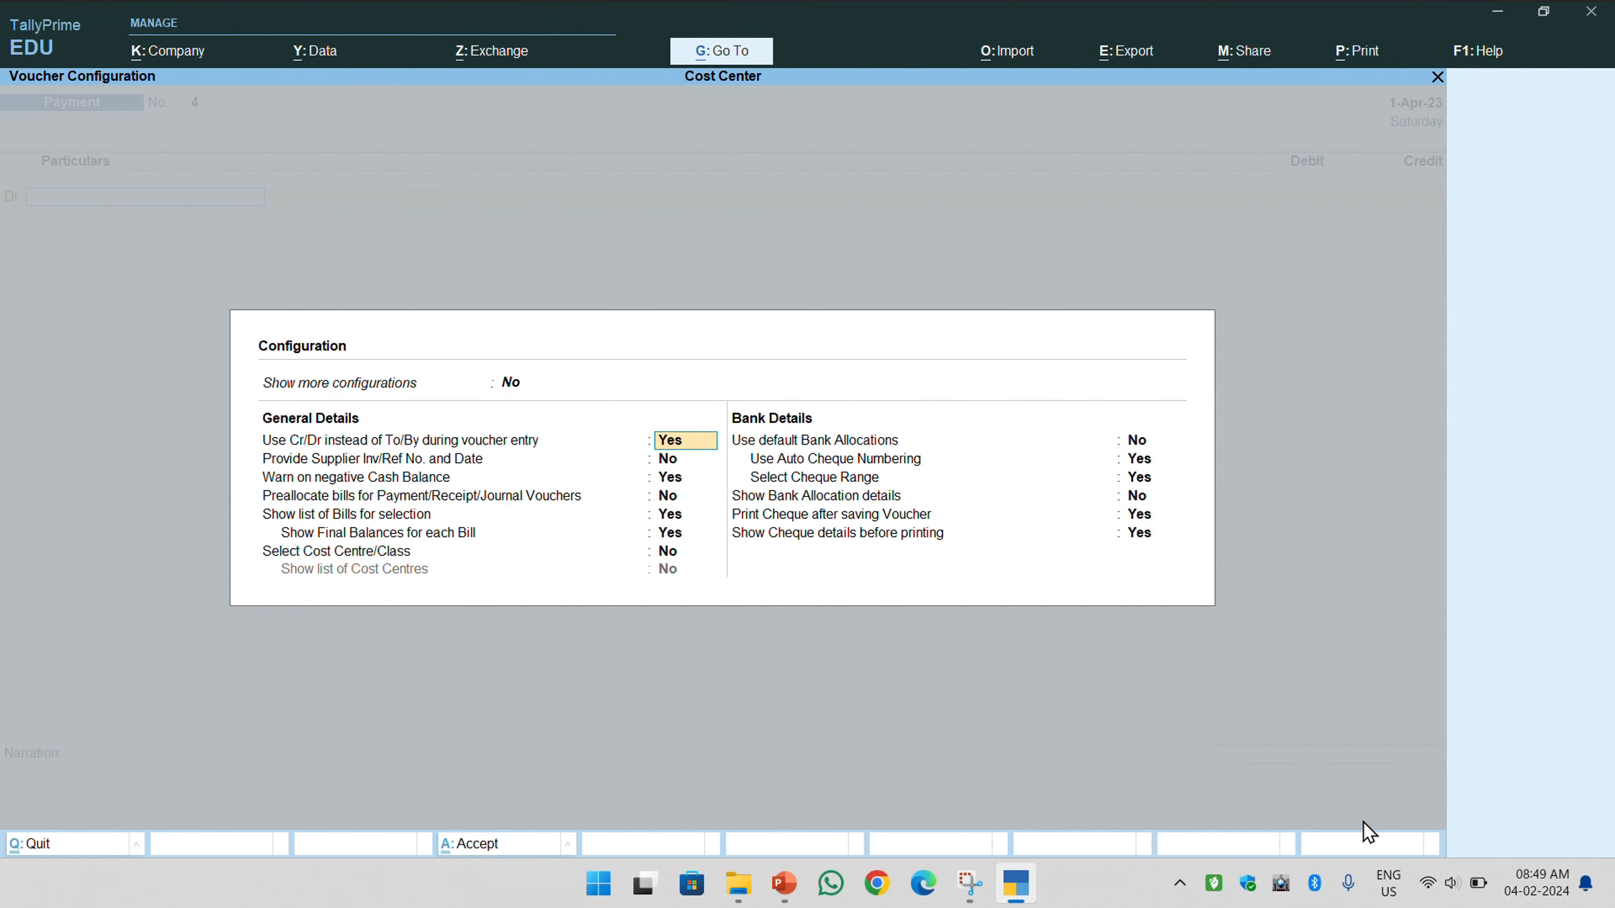
key(Up)
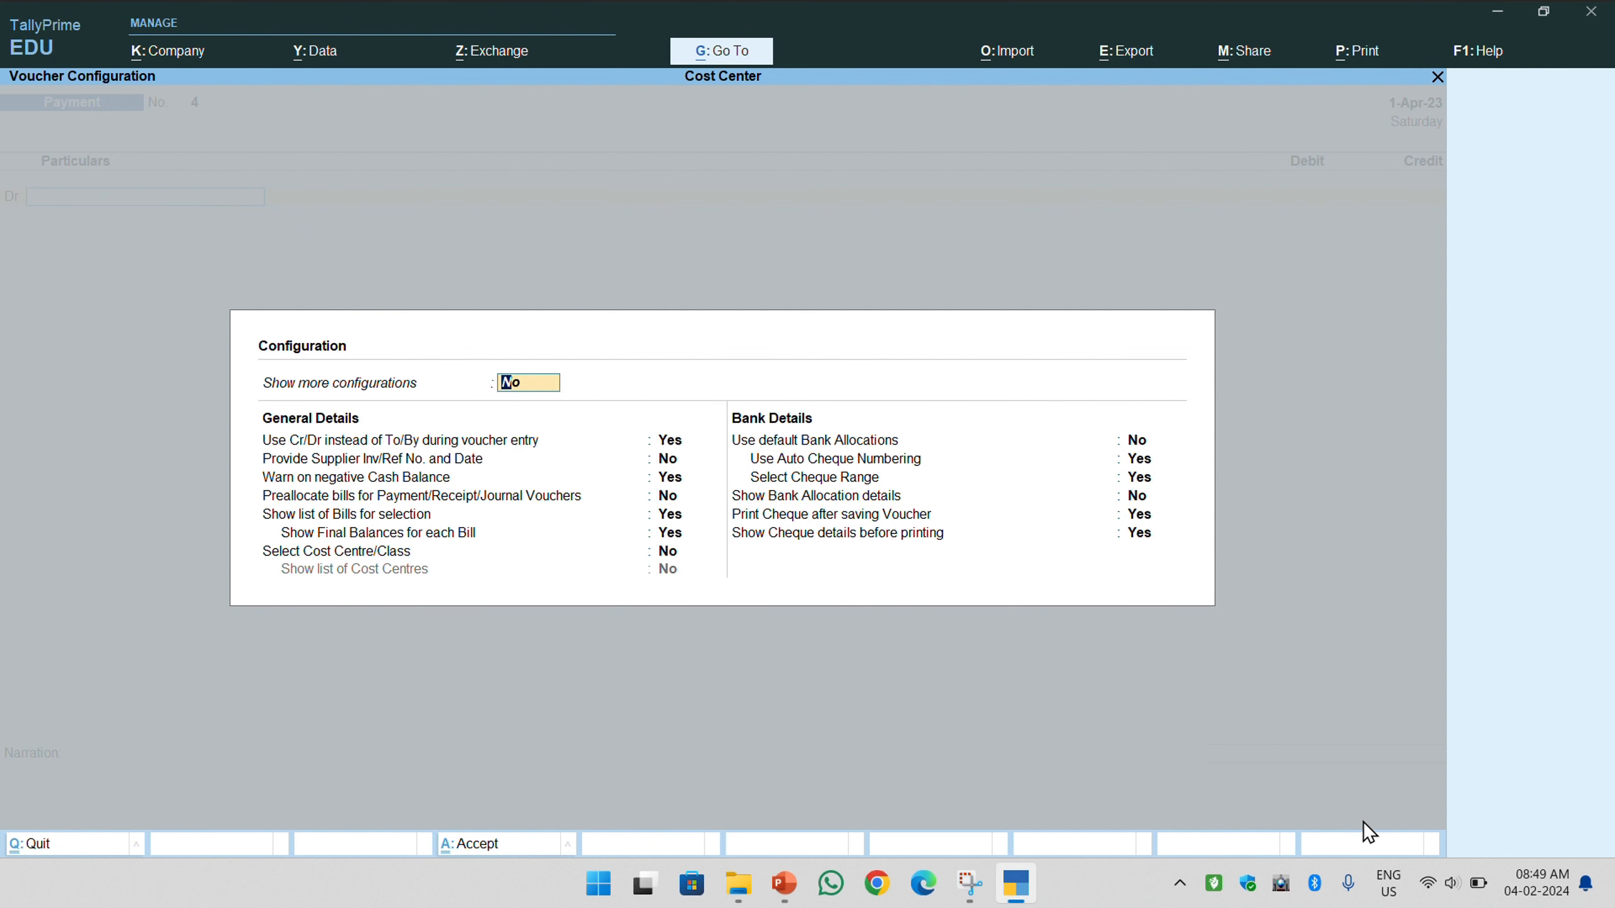
key(y)
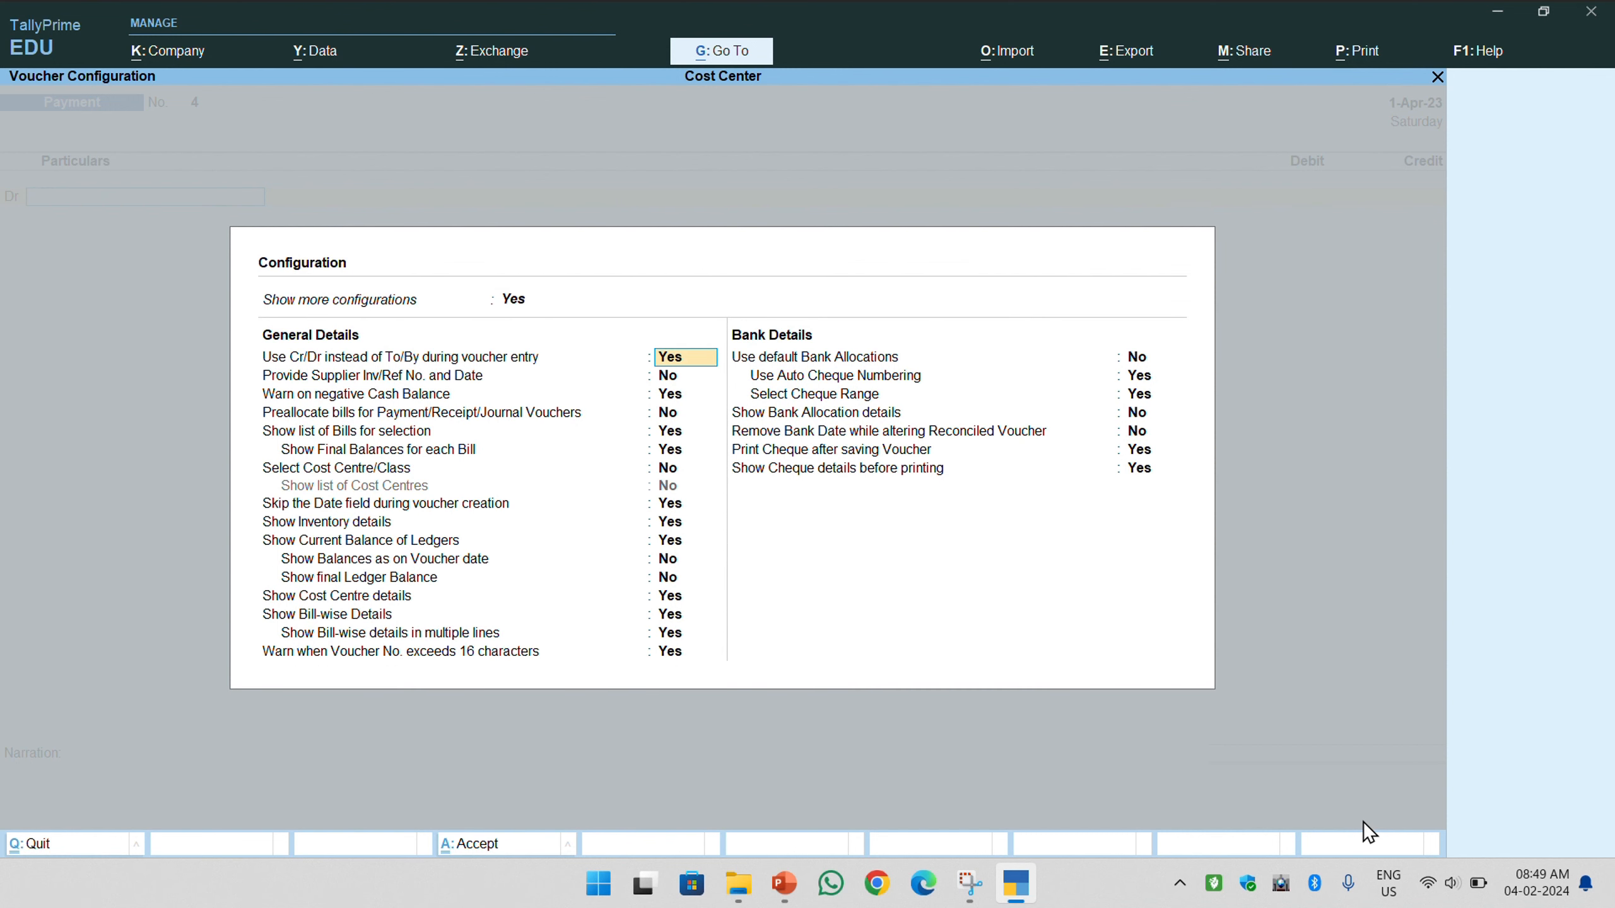
- Set Select Cost Centre/Class to Yes and save the voucher configuration
key(Down)
key(Down)
key(Down)
key(Down)
key(Down)
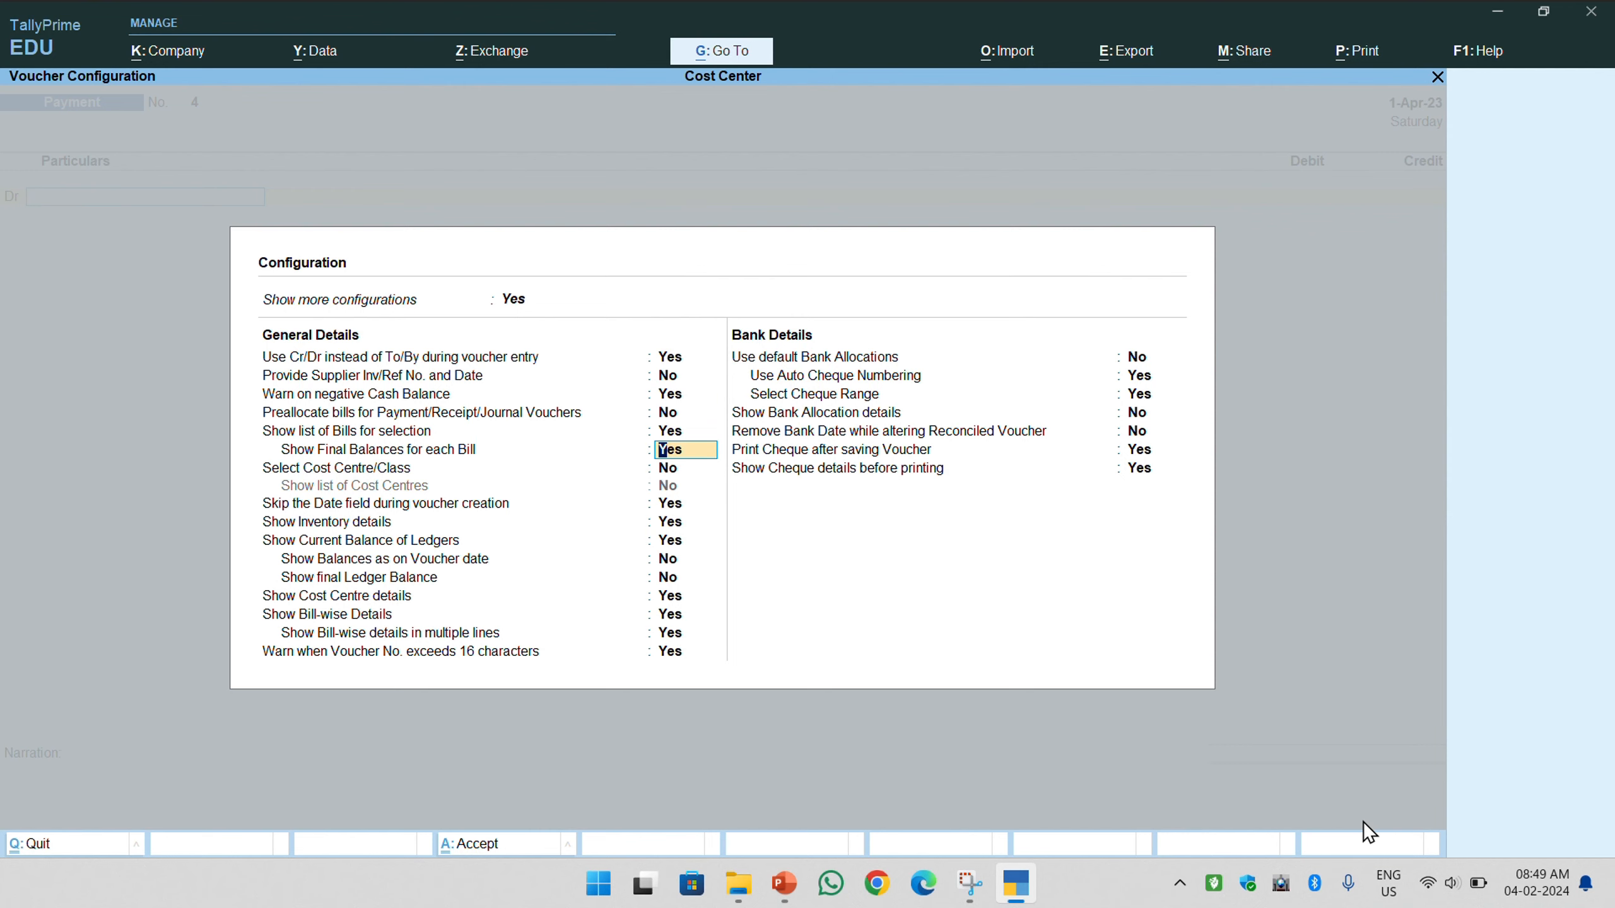
key(Down)
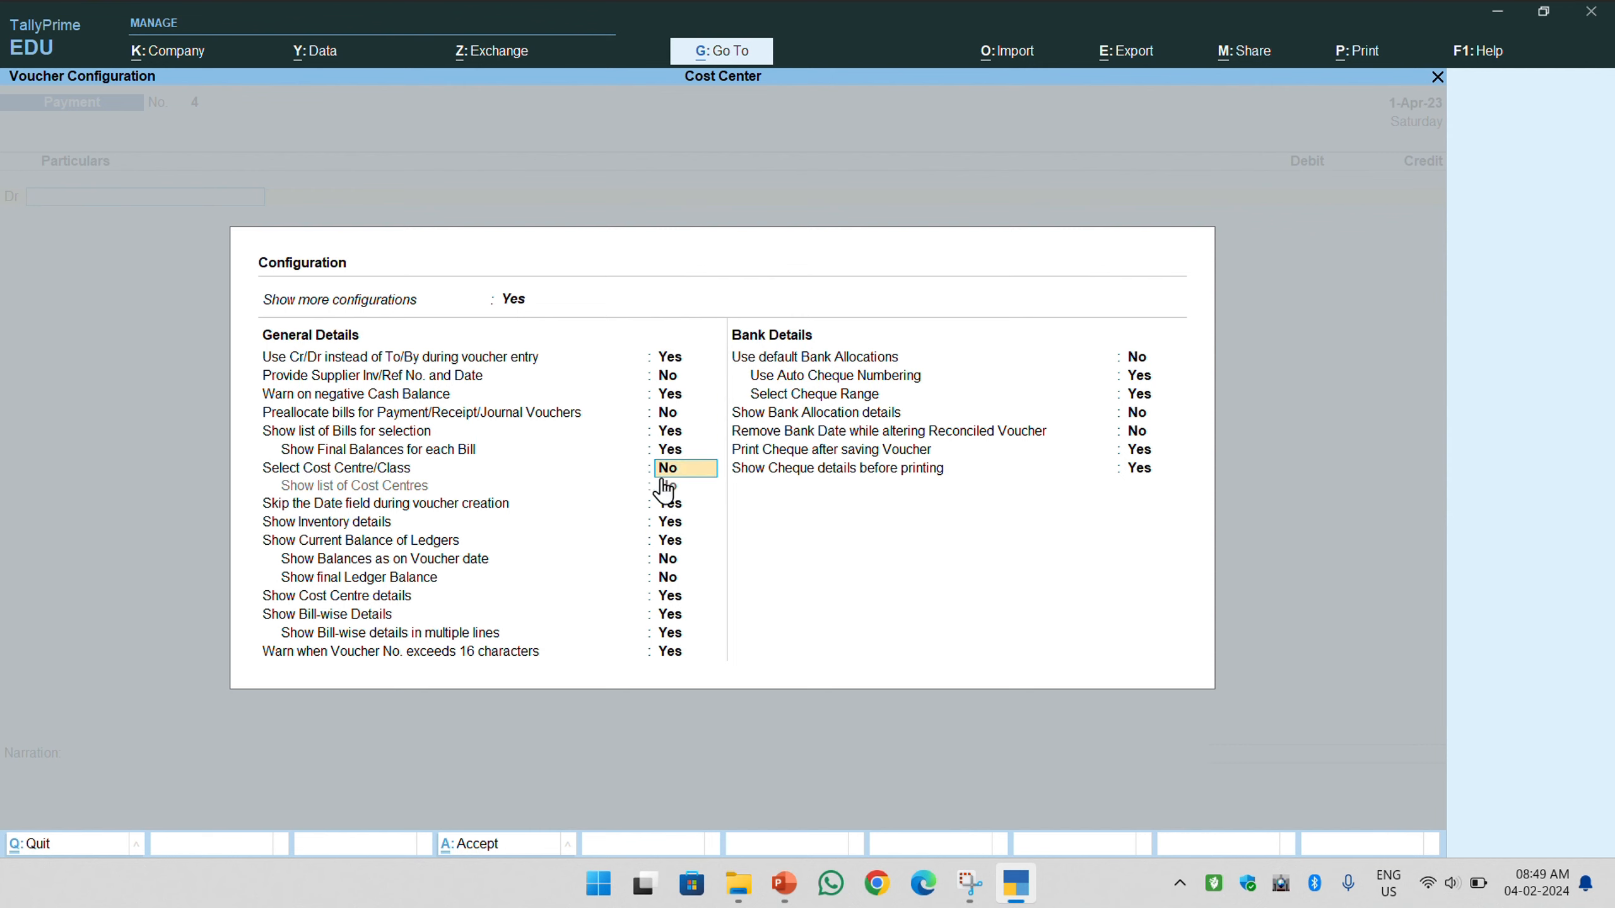
text(ye)
key(Return)
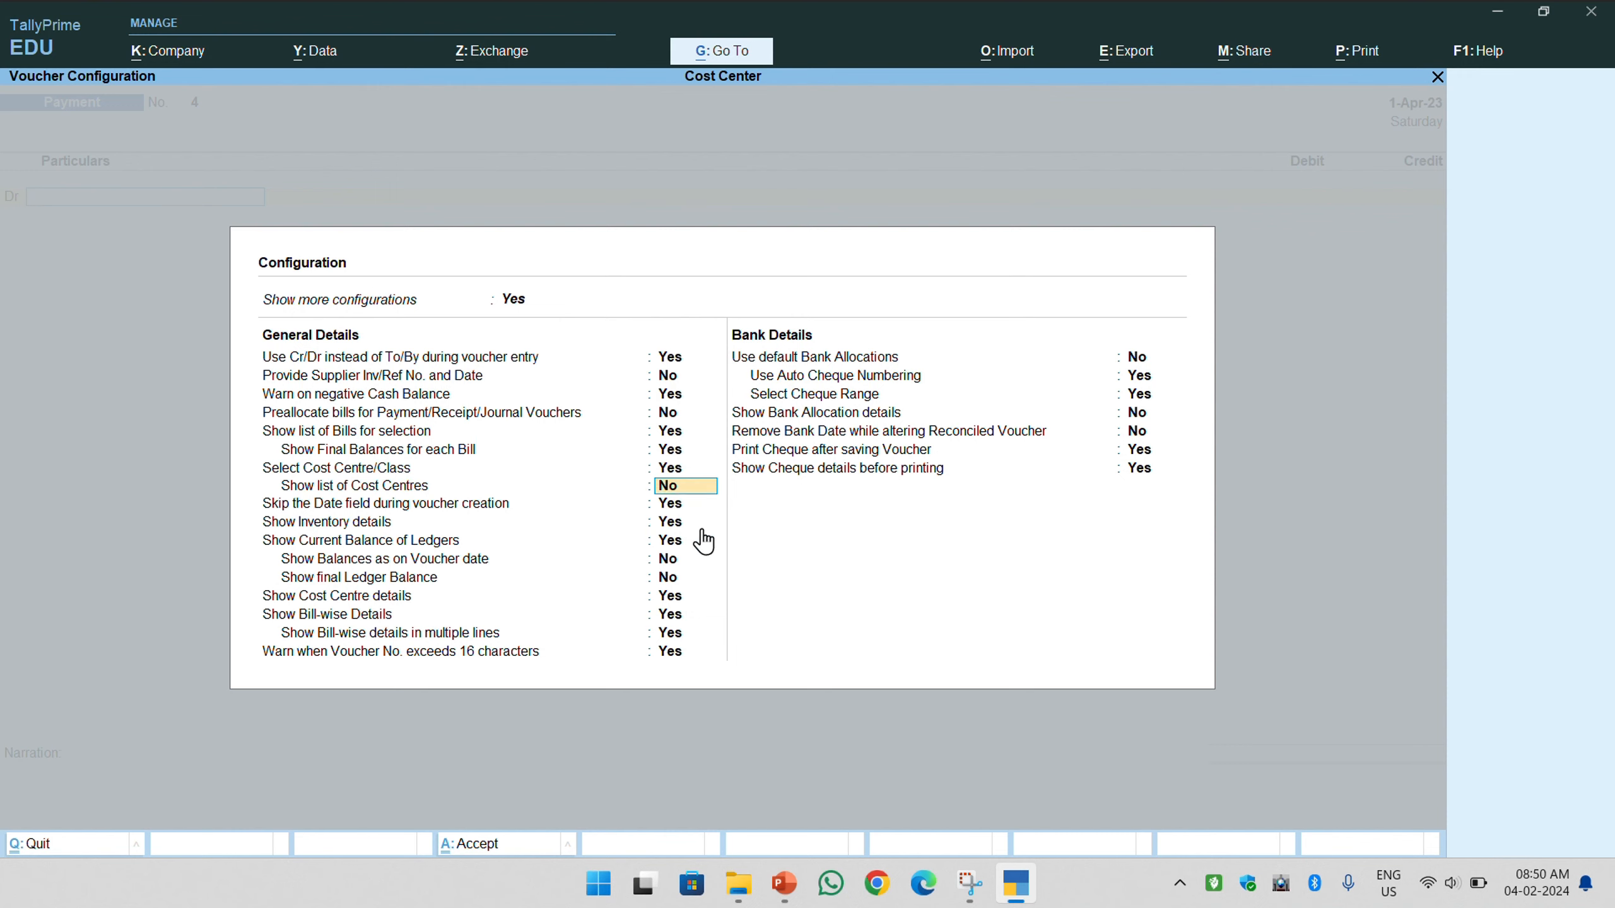
key(ctrl)
key(ctrl+a)
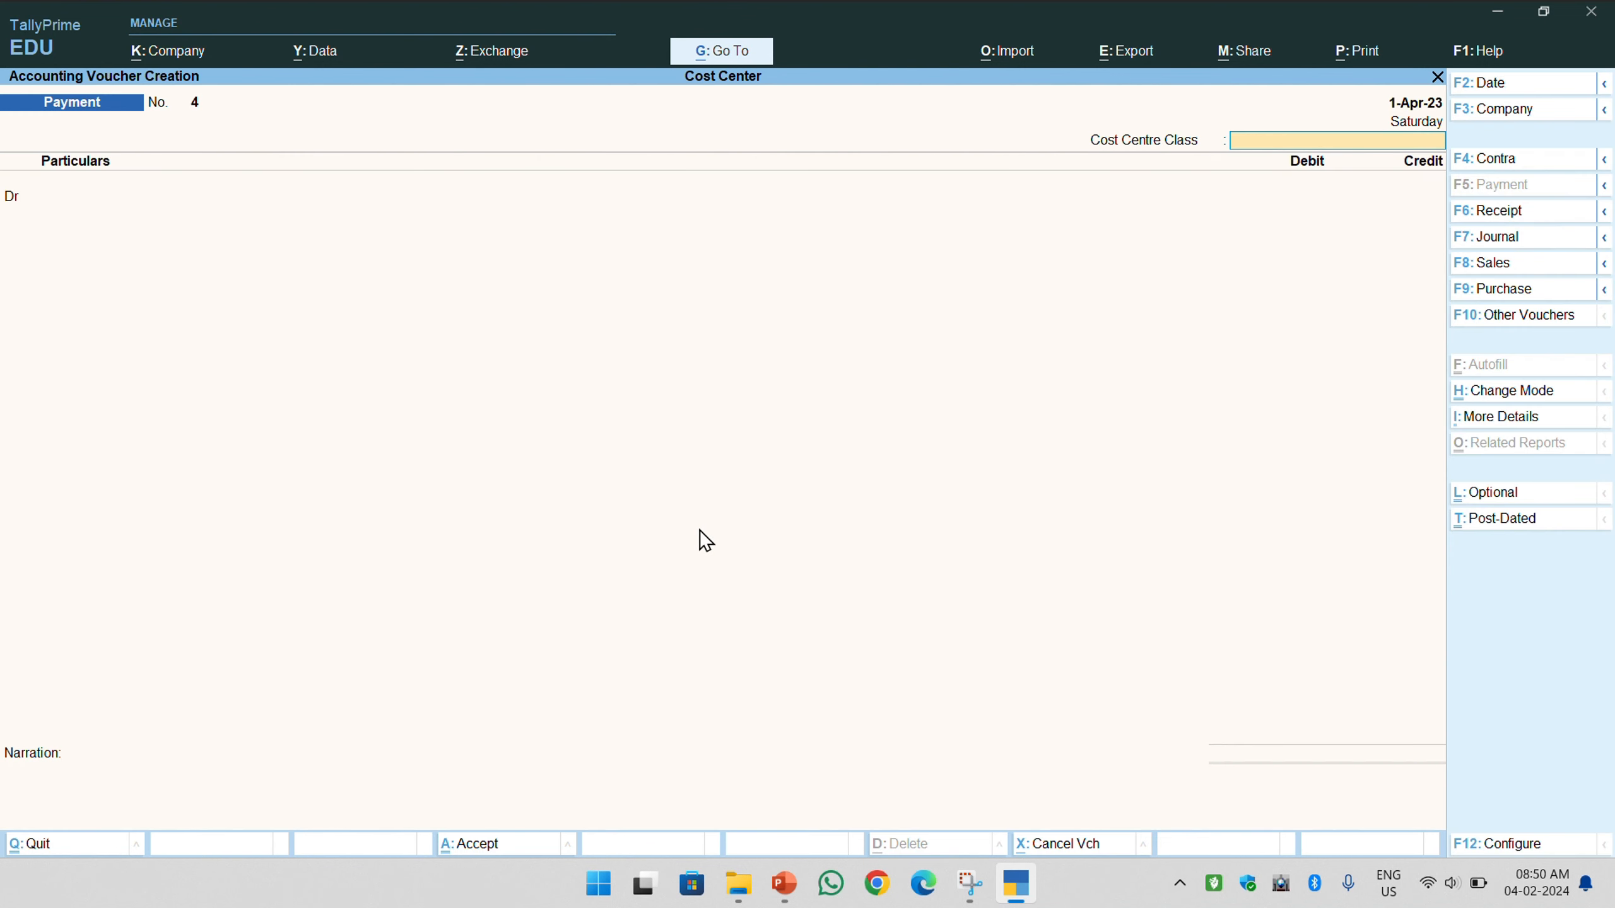
- Choose Commission Class as the voucher's cost centre class and debit the Commission ledger with 65,000
click(1268, 136)
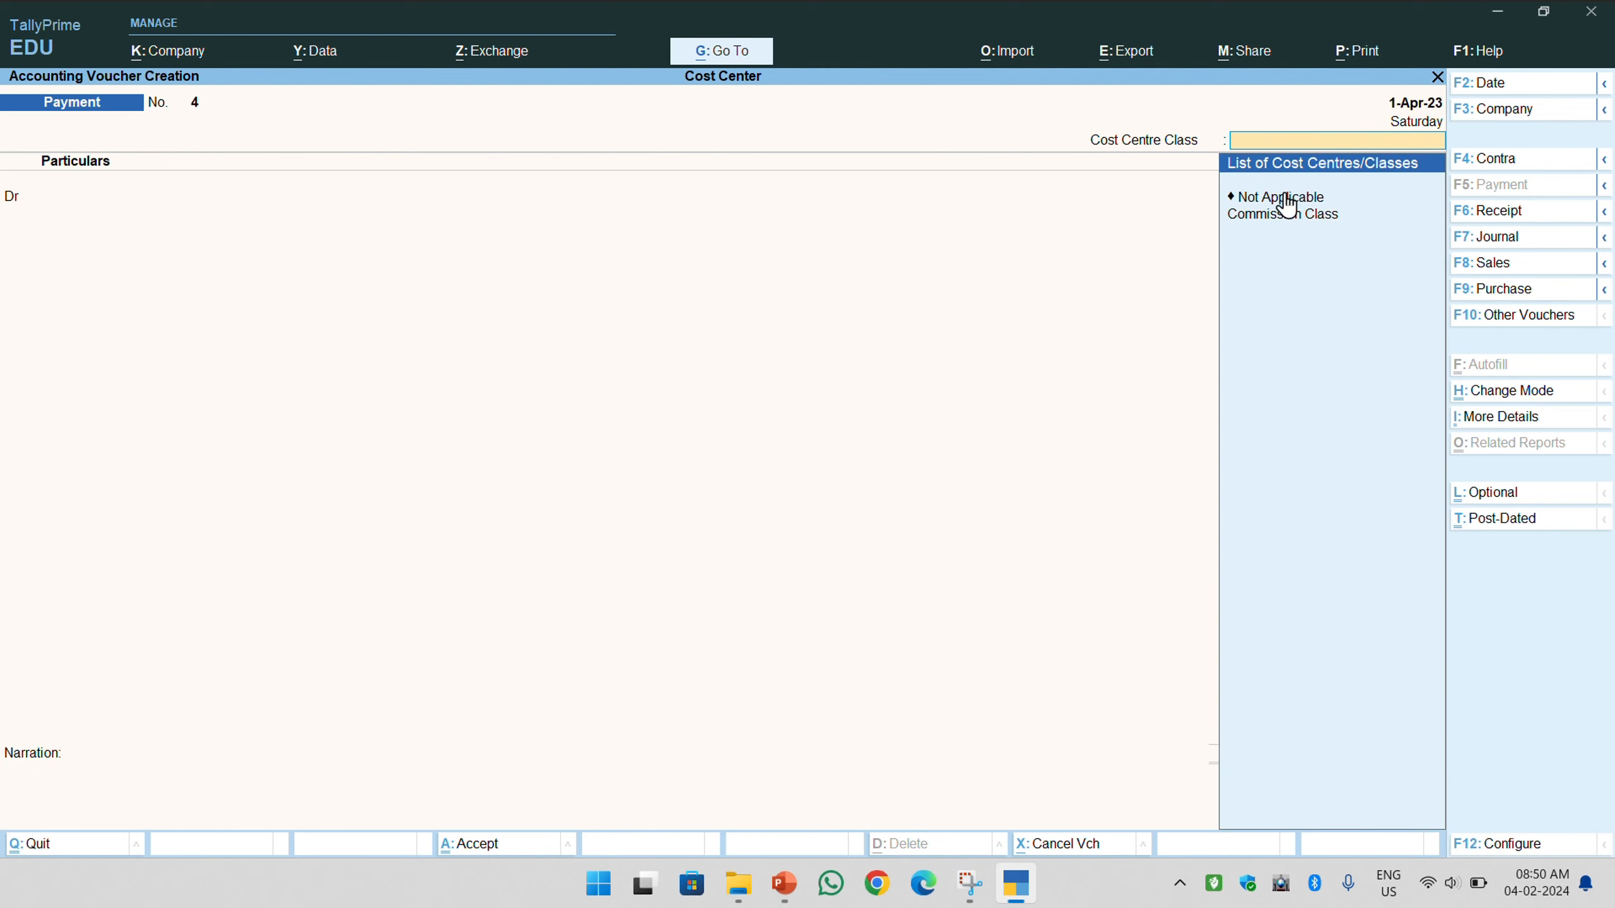
key(Down)
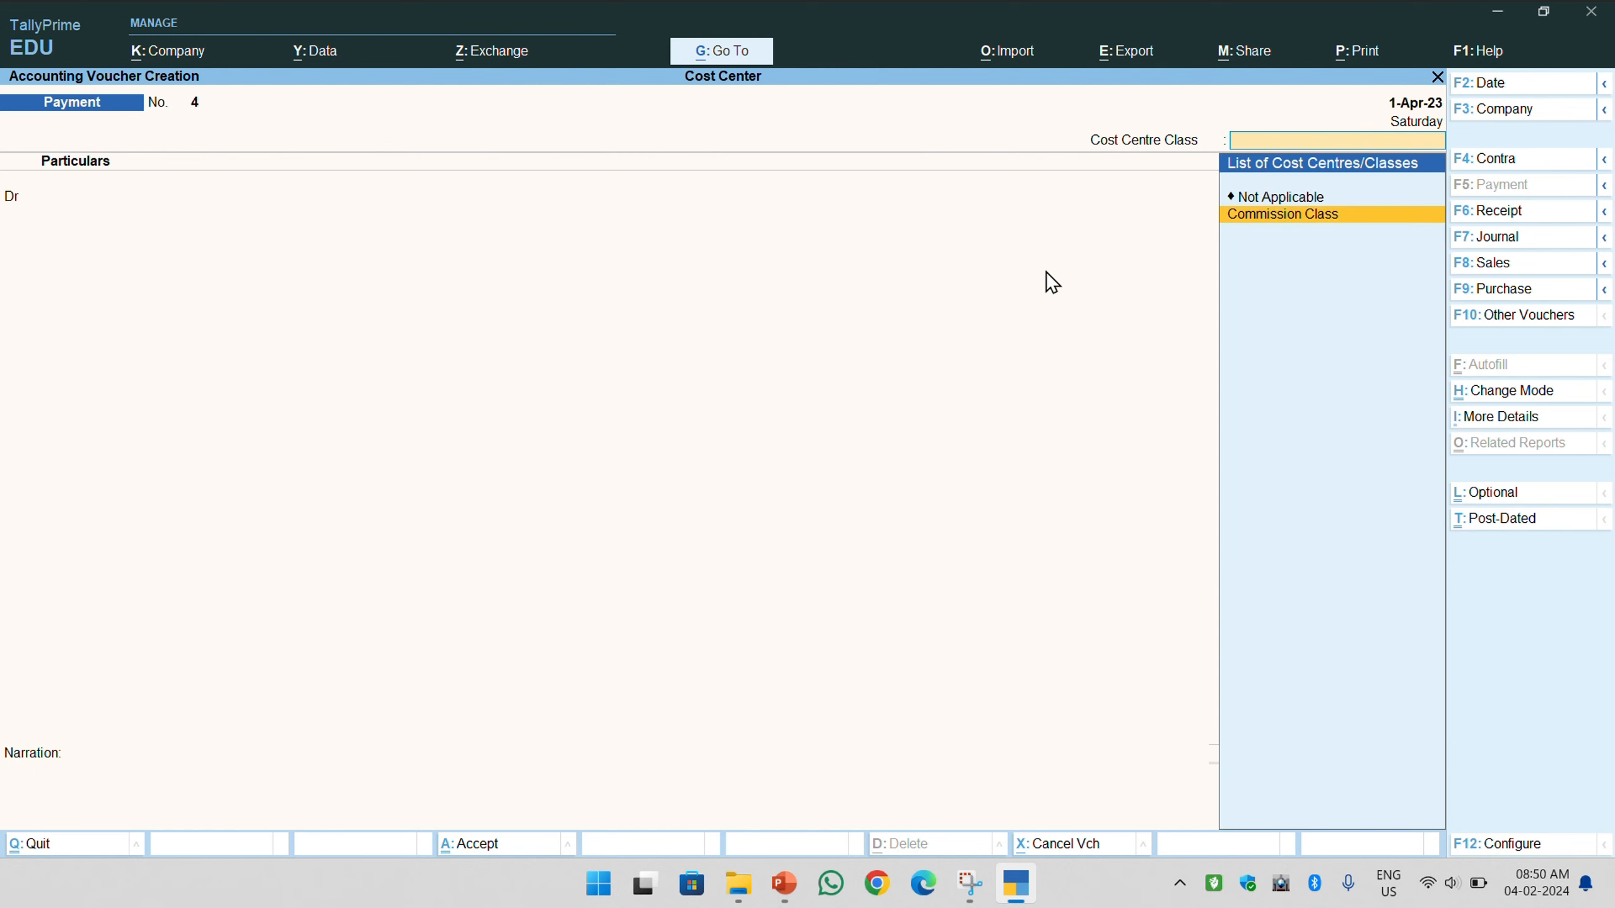
key(Return)
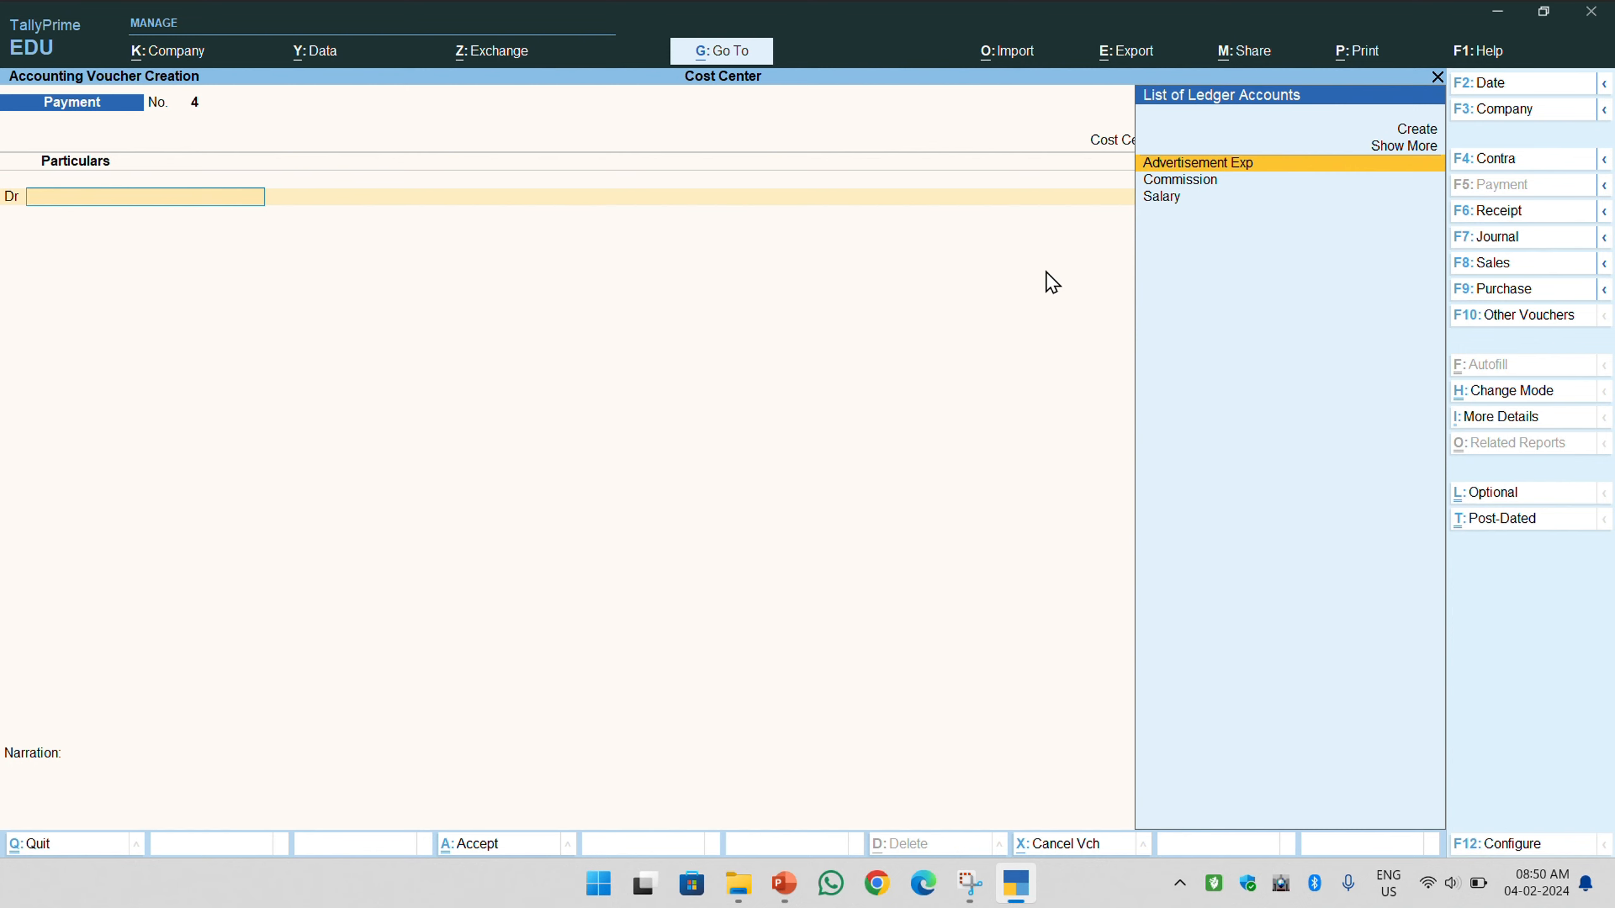
key(Down)
key(Return)
text(6)
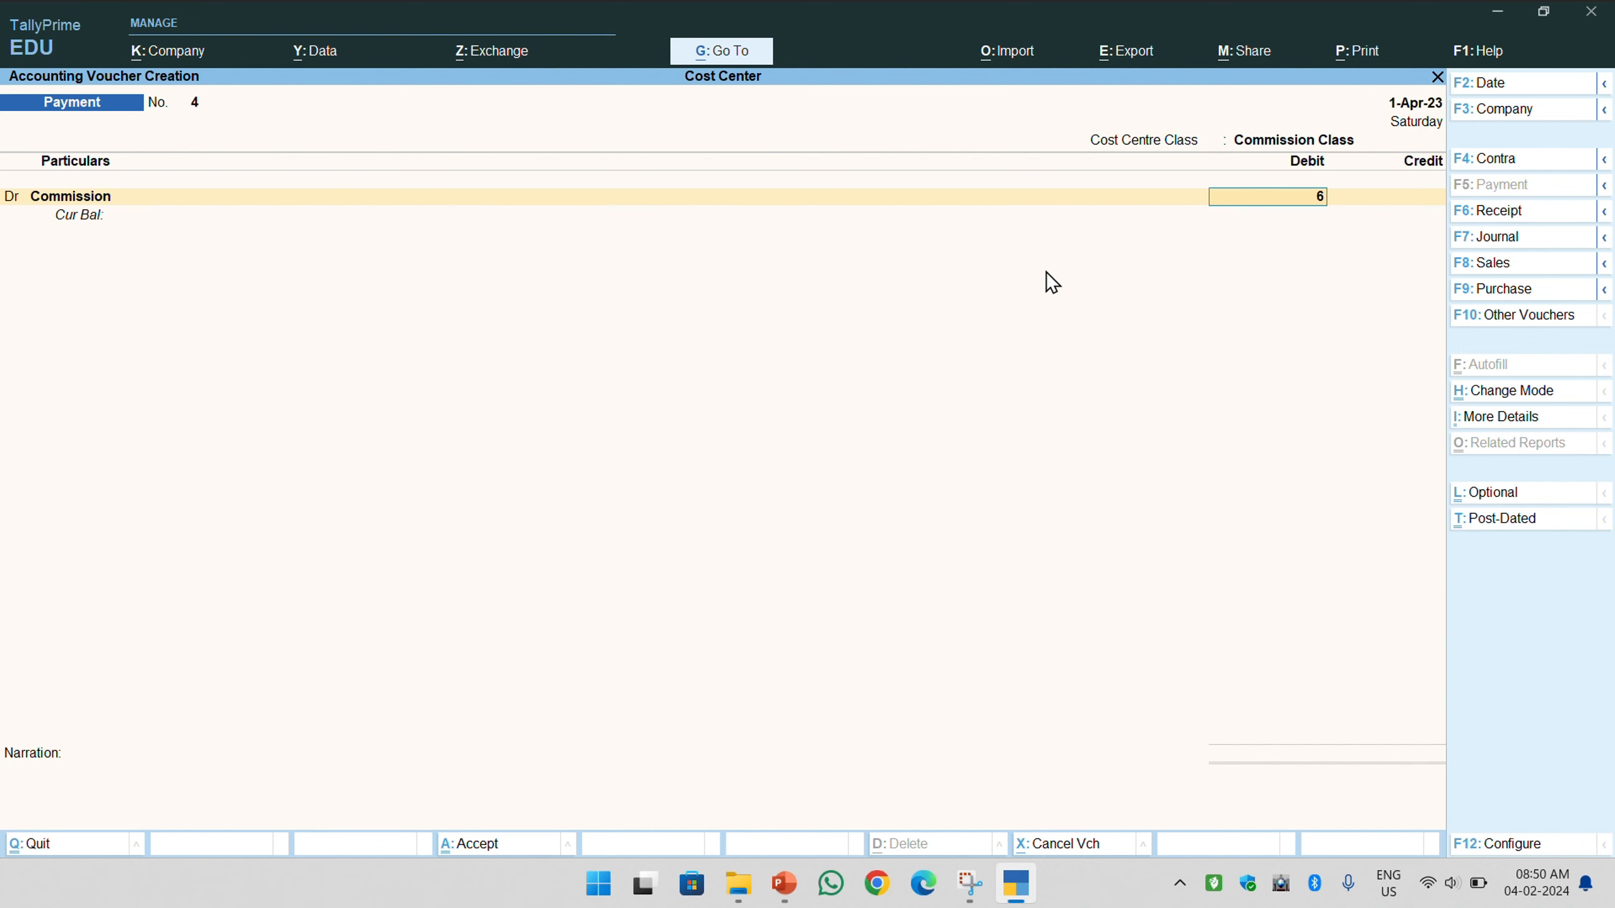
text(5,000)
key(Return)
- Credit Cash with 65,000, leave the narration blank and save the payment voucher
key(Return)
key(Down)
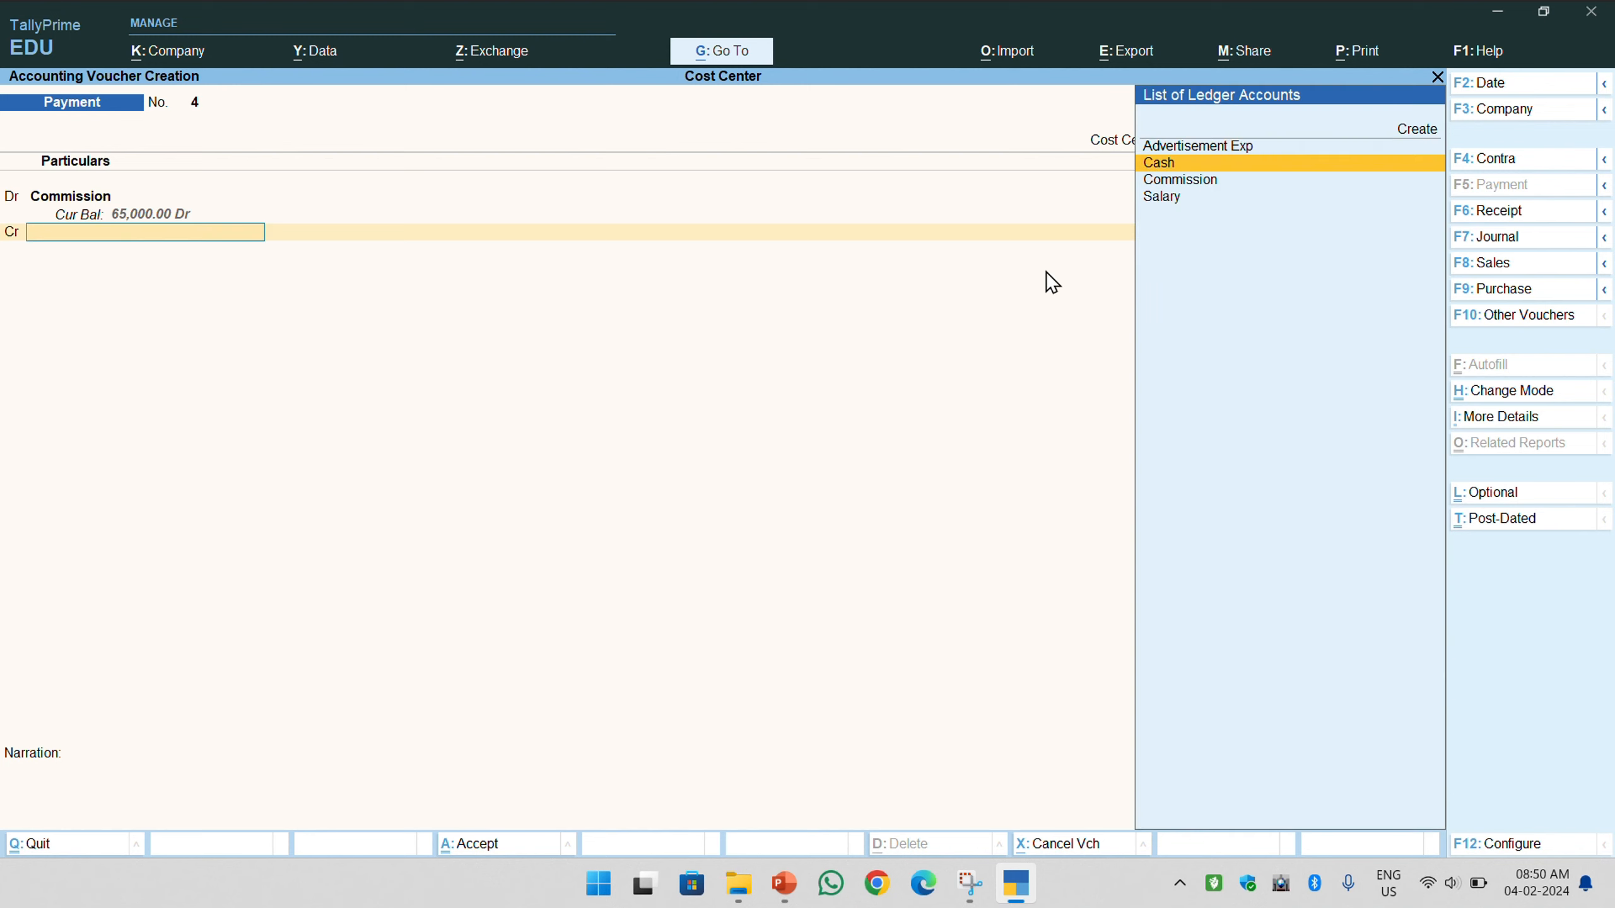
key(Return)
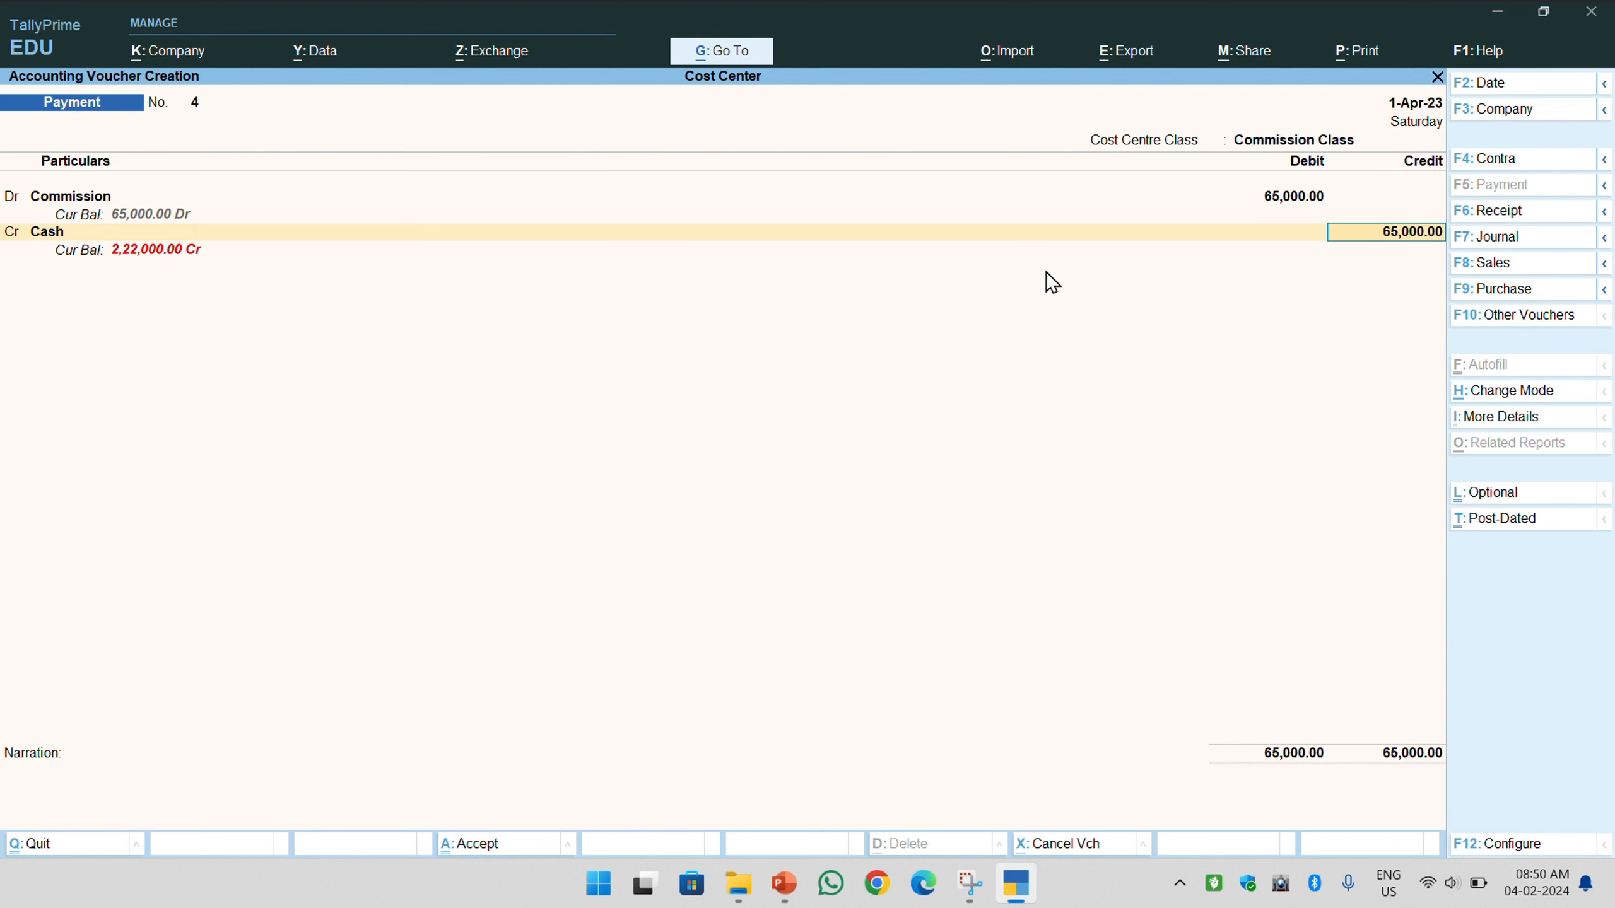
key(Return)
key(Return)
key(Return)
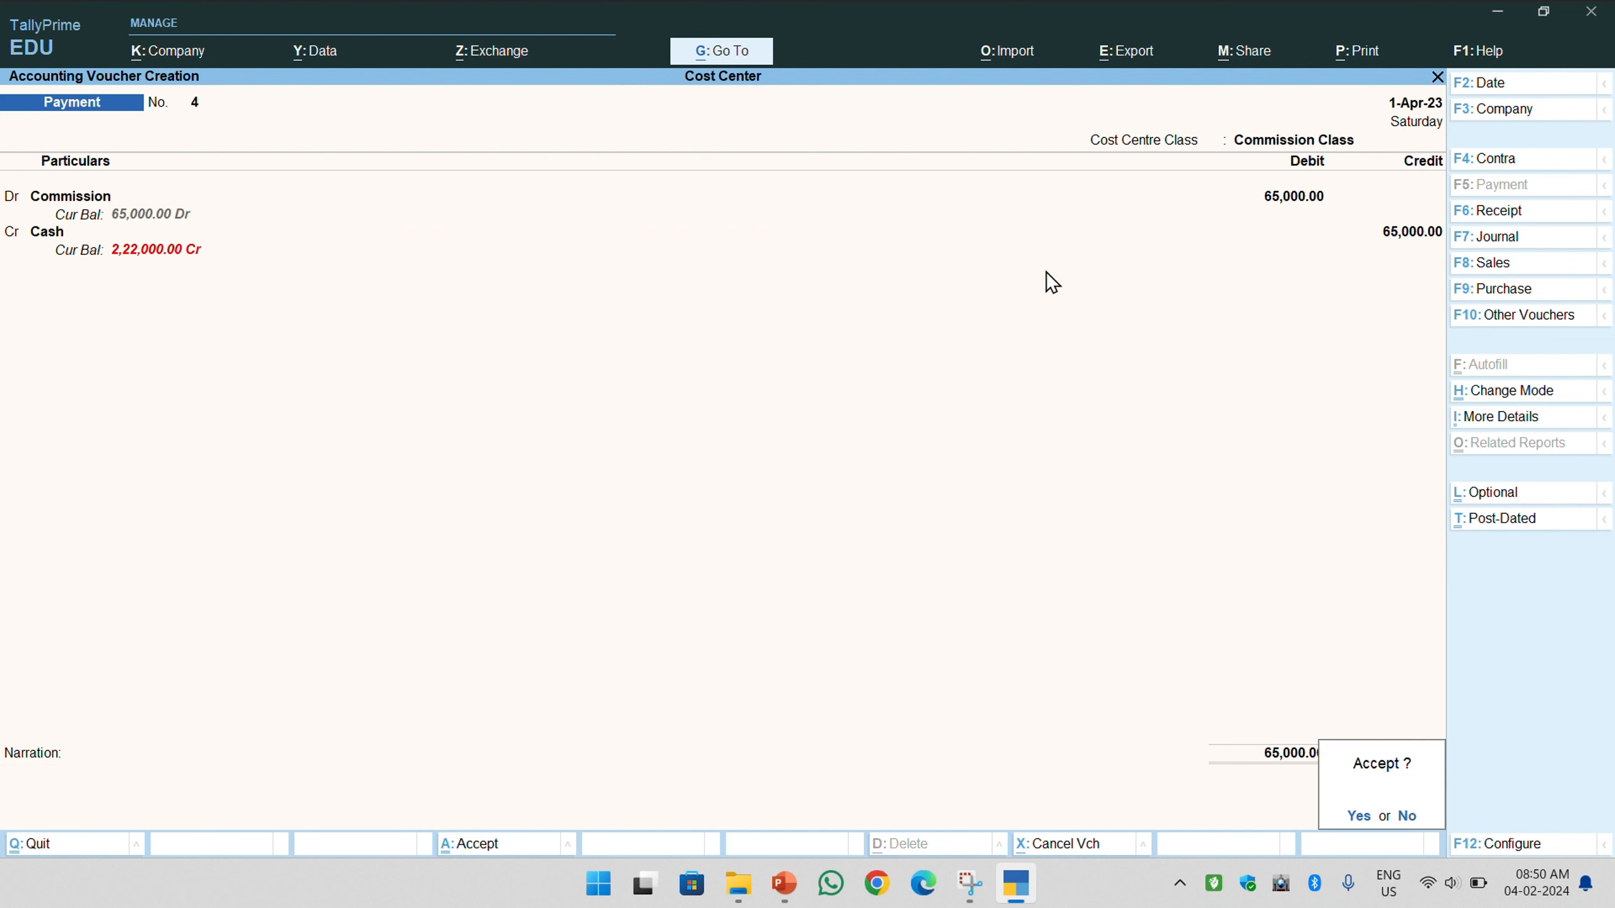
key(Return)
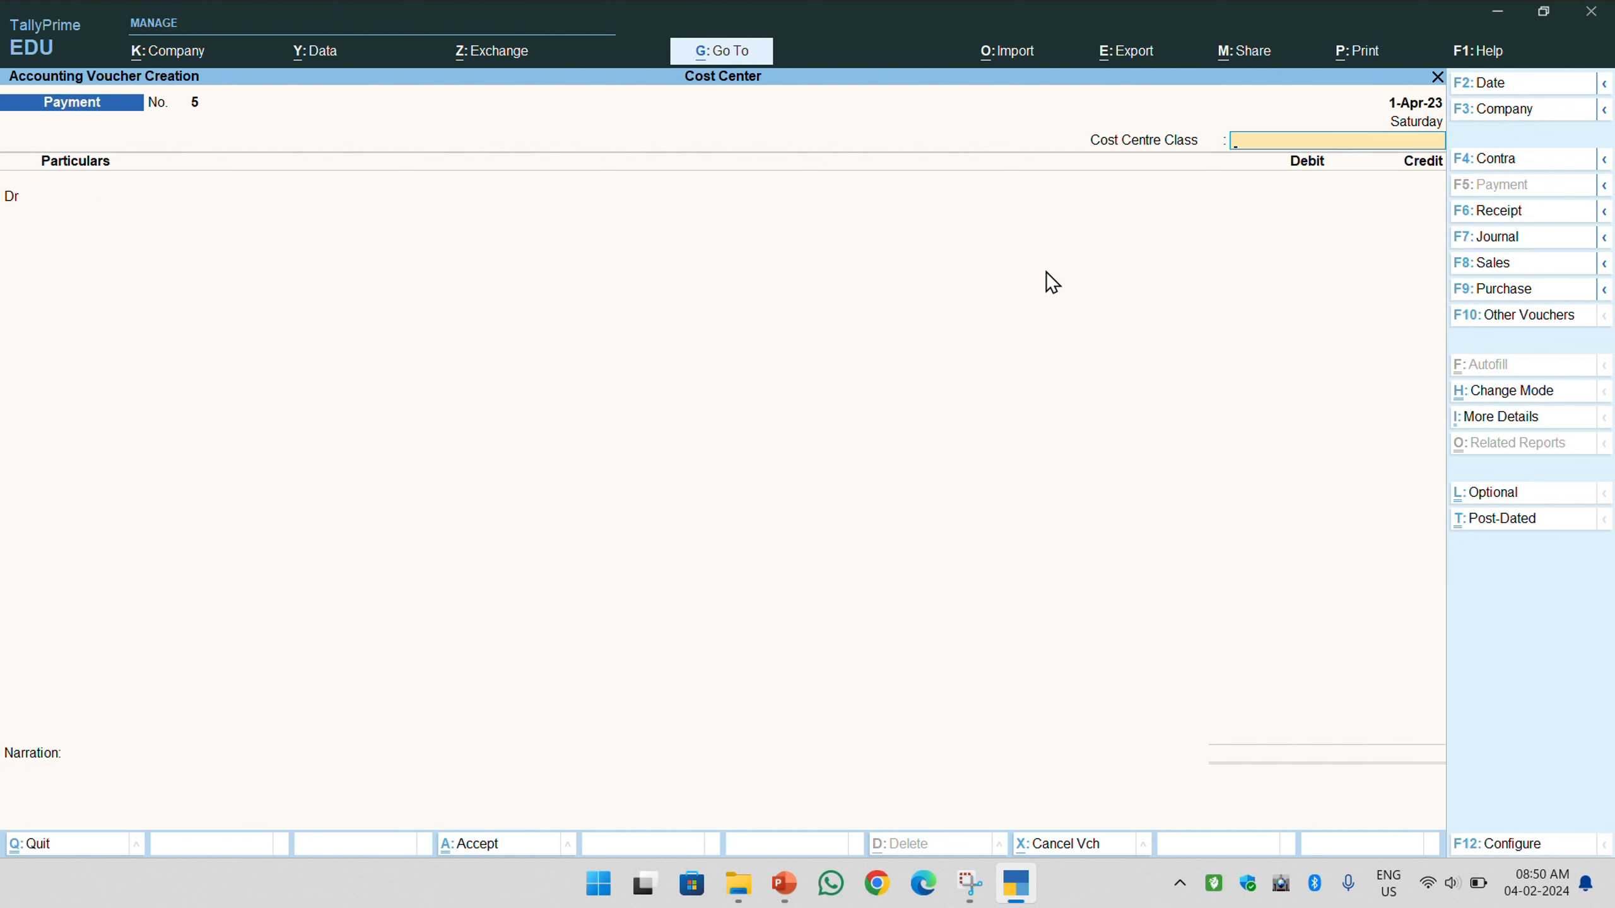